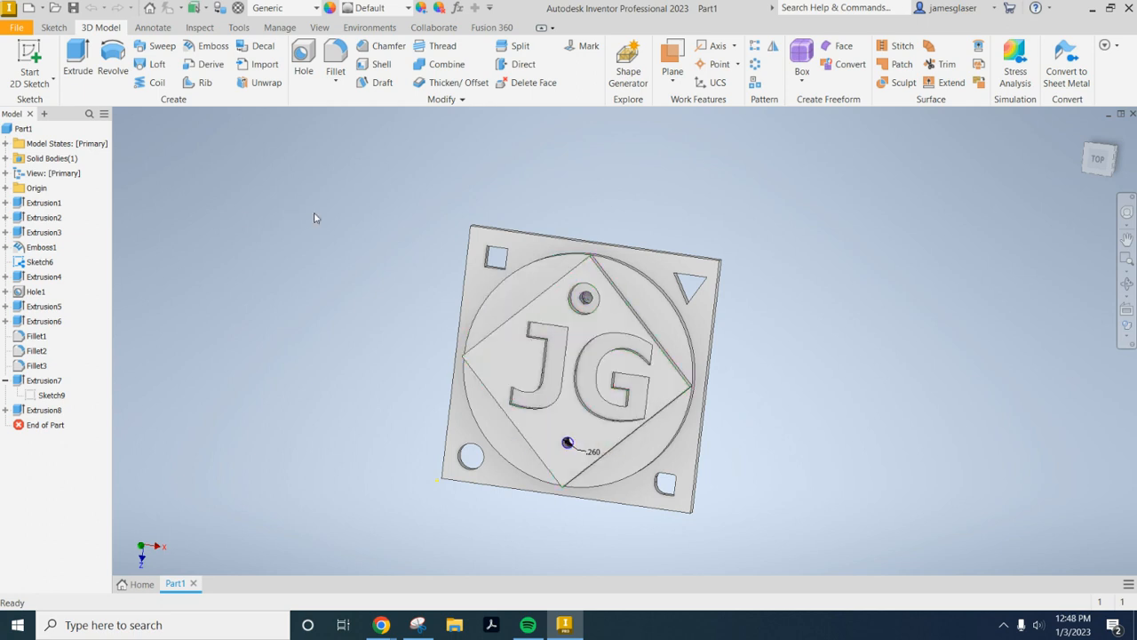
- Create a new part file from the English Standard (in).ipt template
left_click(17, 30)
left_click(36, 82)
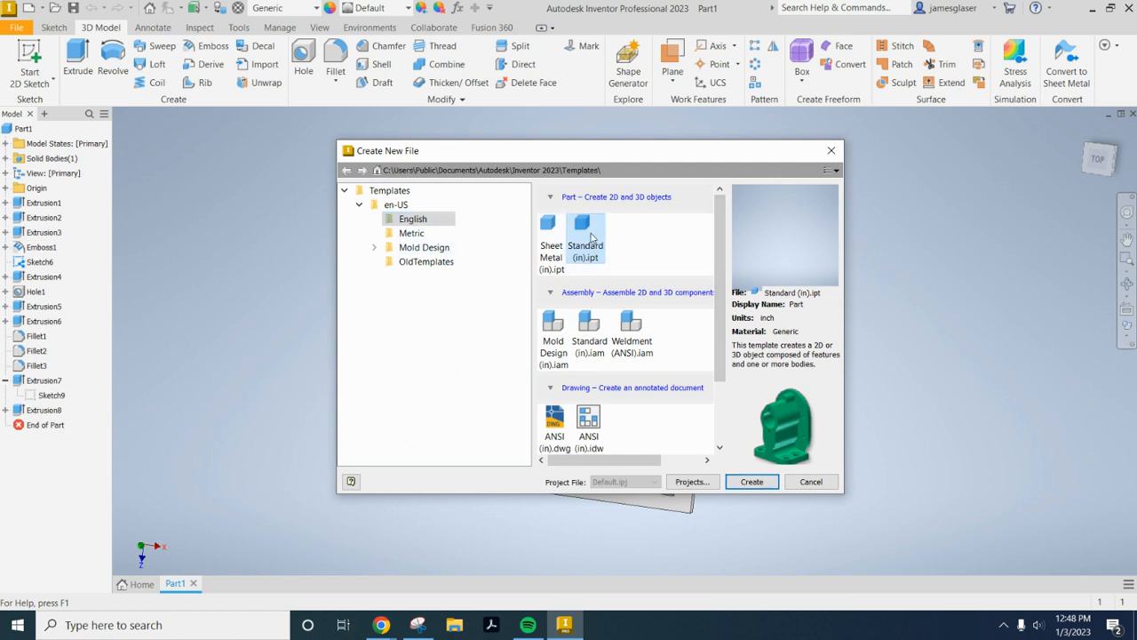
double_click(585, 238)
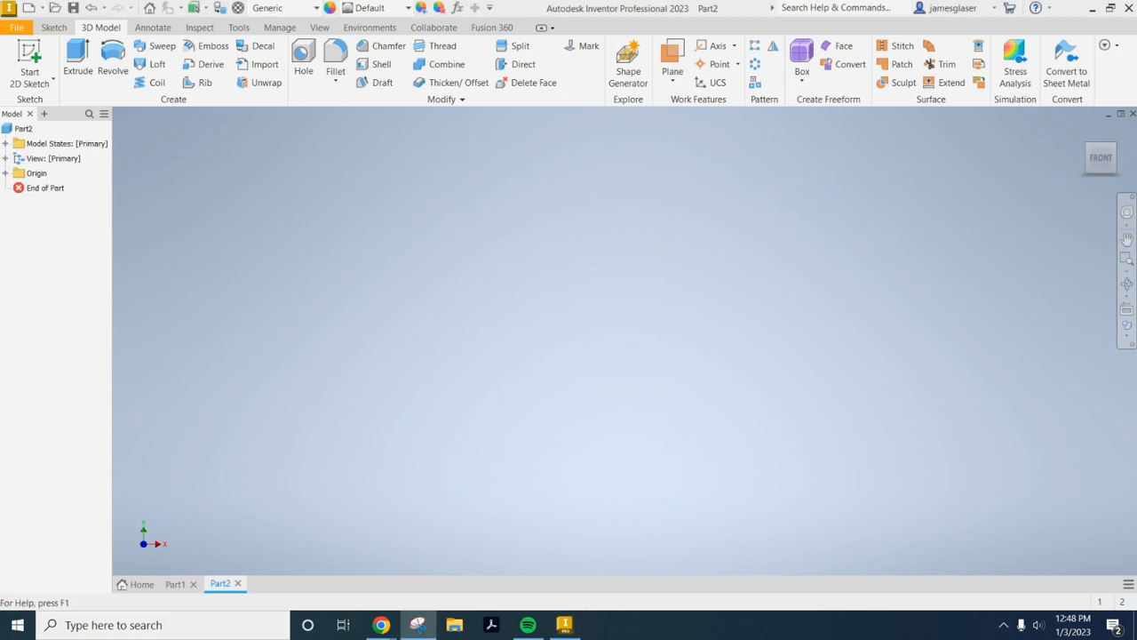
- Start a 2D sketch on the horizontal XZ origin plane, oriented with the X axis running horizontally
left_click(29, 61)
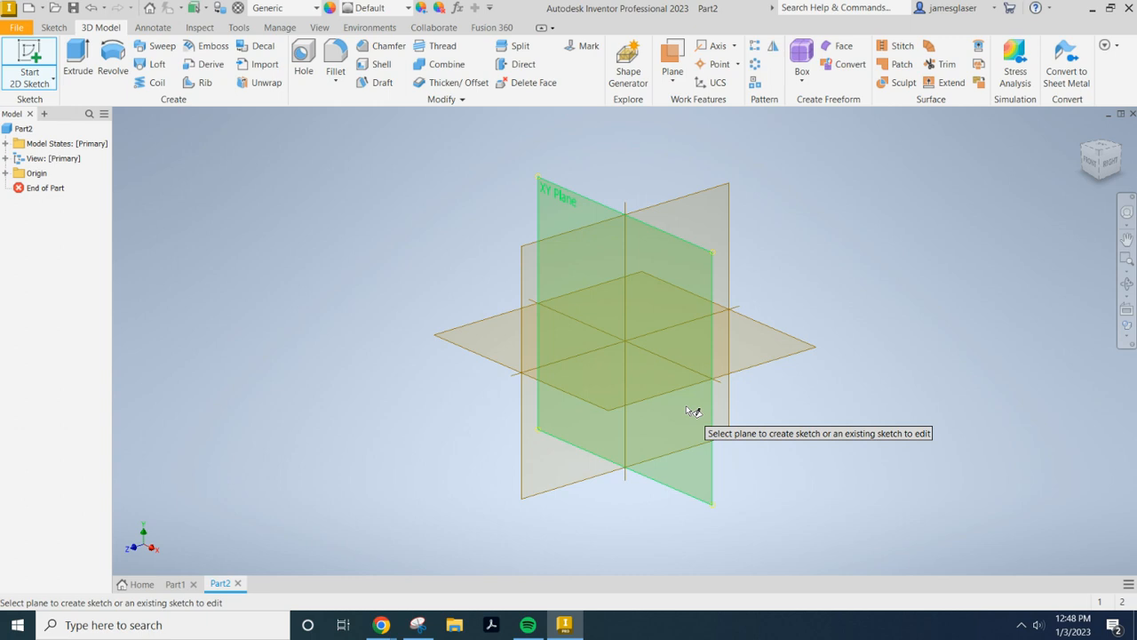
left_click(592, 399)
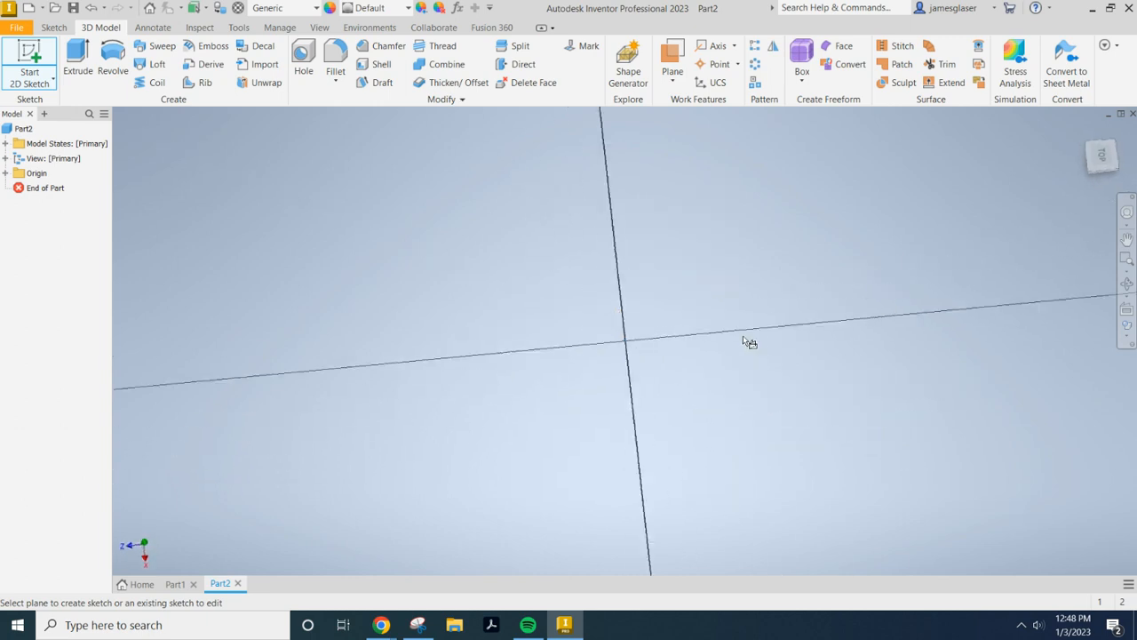
left_click(1123, 130)
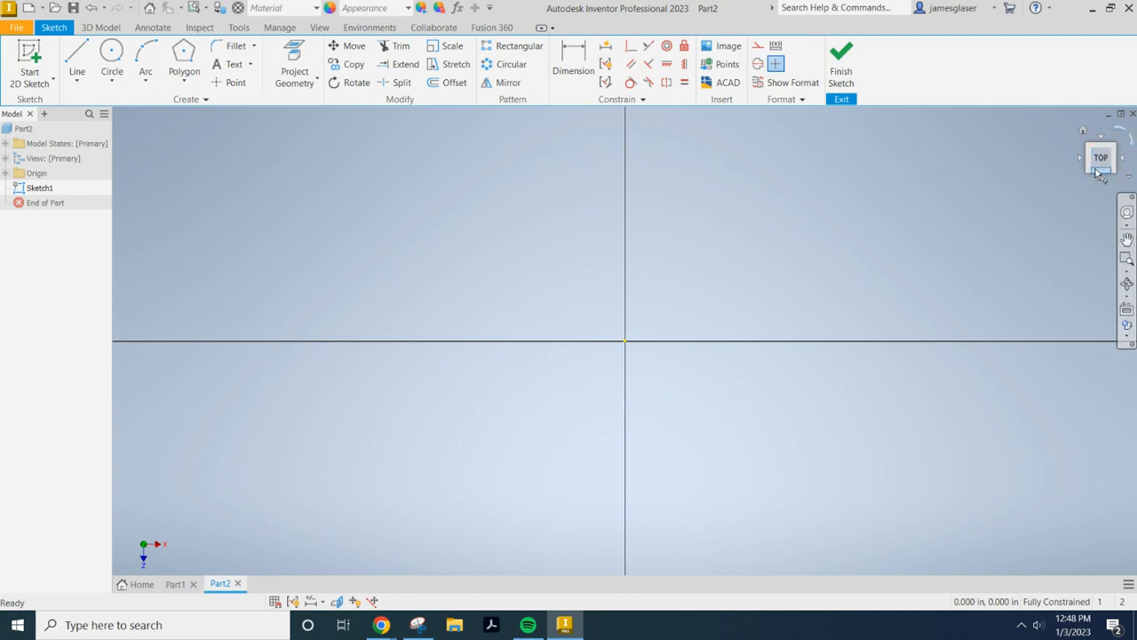
mouse_move(930, 204)
middle_mouse_down()
mouse_move(808, 329)
mouse_move(761, 348)
middle_mouse_up()
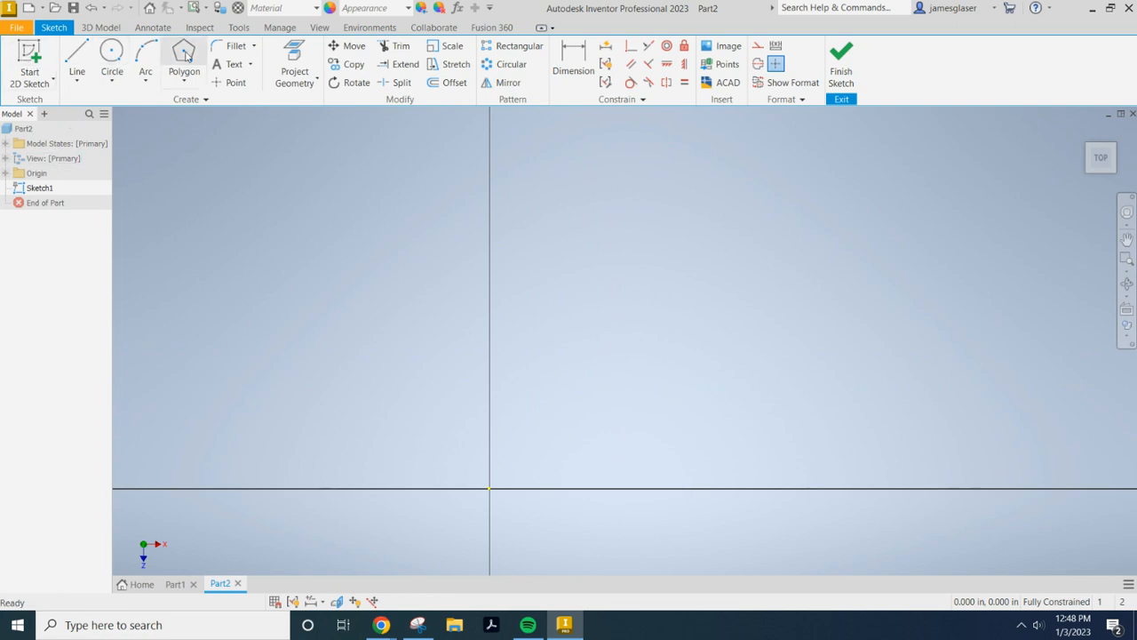
- Sketch a two-point rectangle from the origin, 6 in wide and 6 in high
left_click(184, 81)
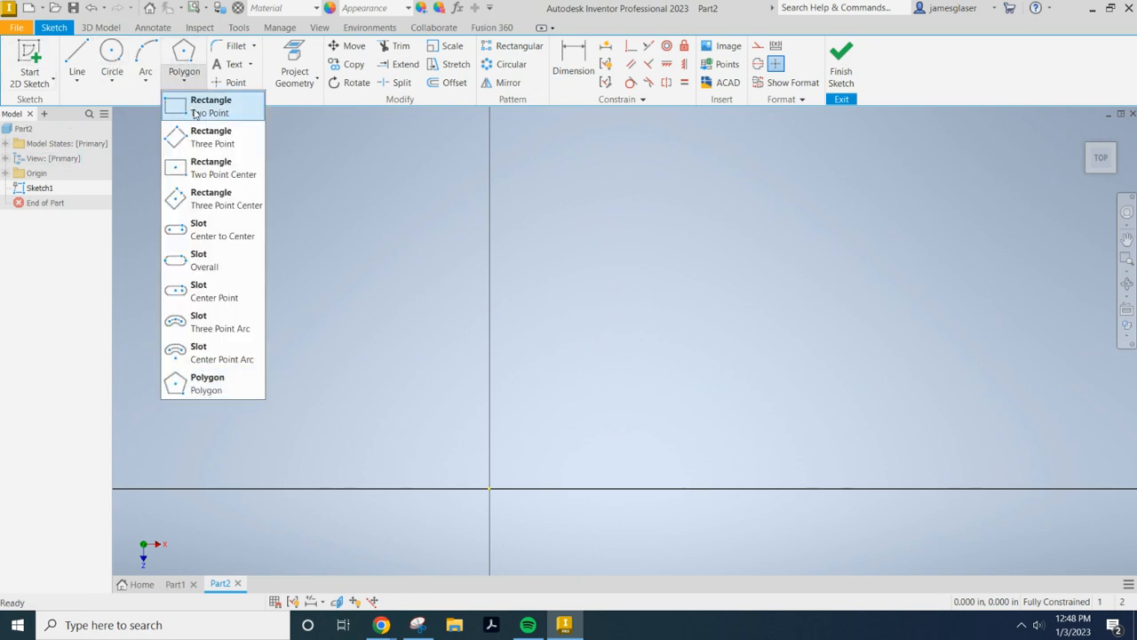
left_click(194, 112)
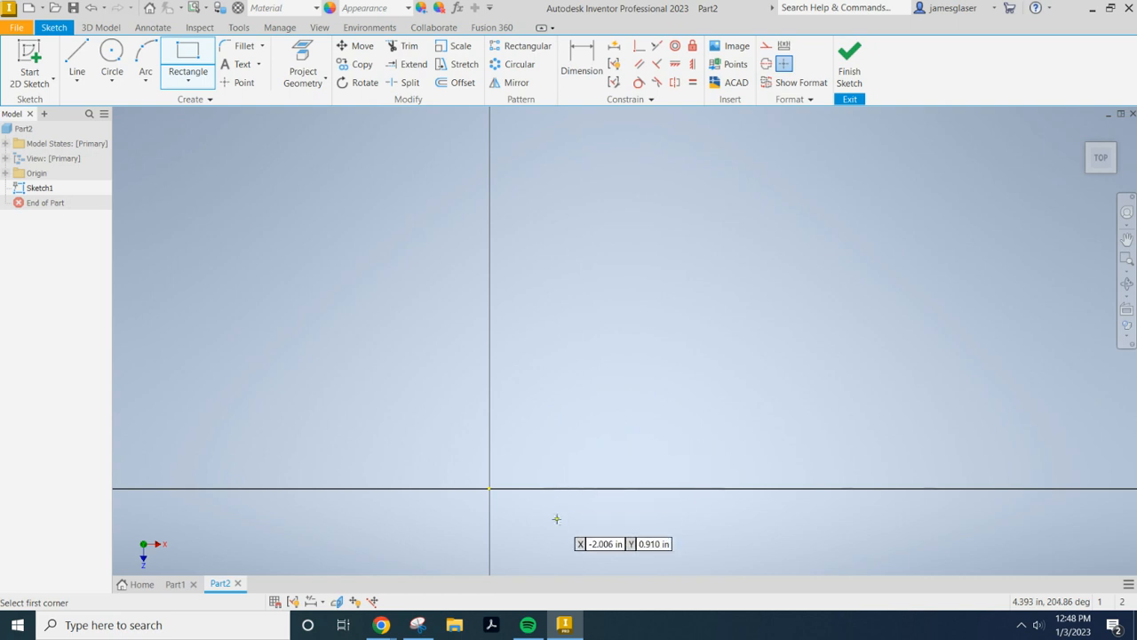
left_click(490, 488)
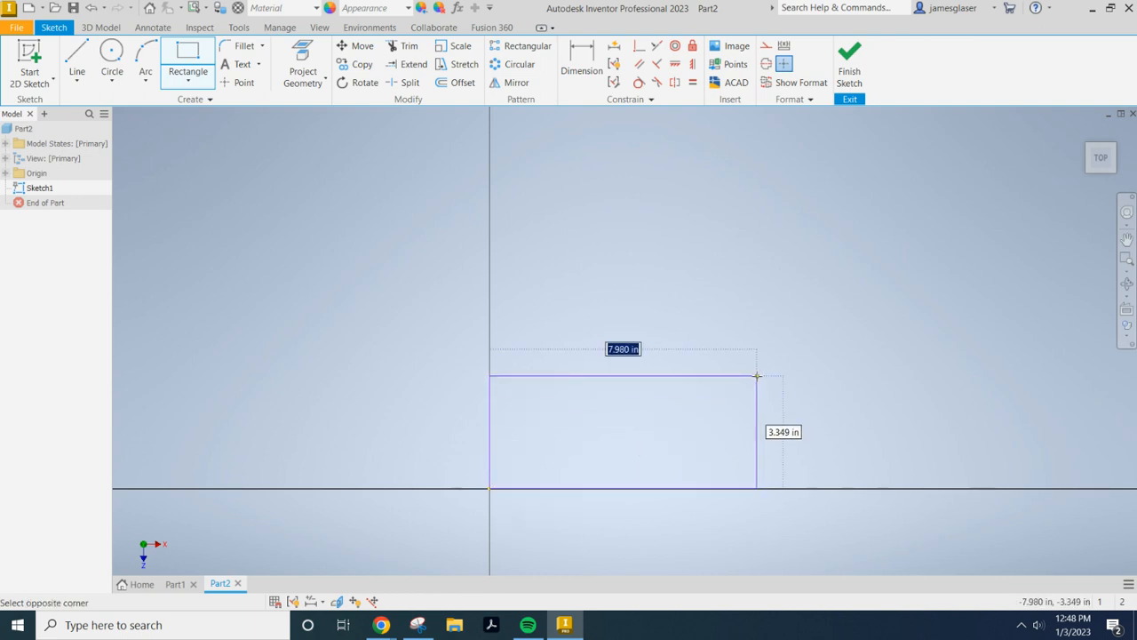
type("6")
key("Tab")
type("6")
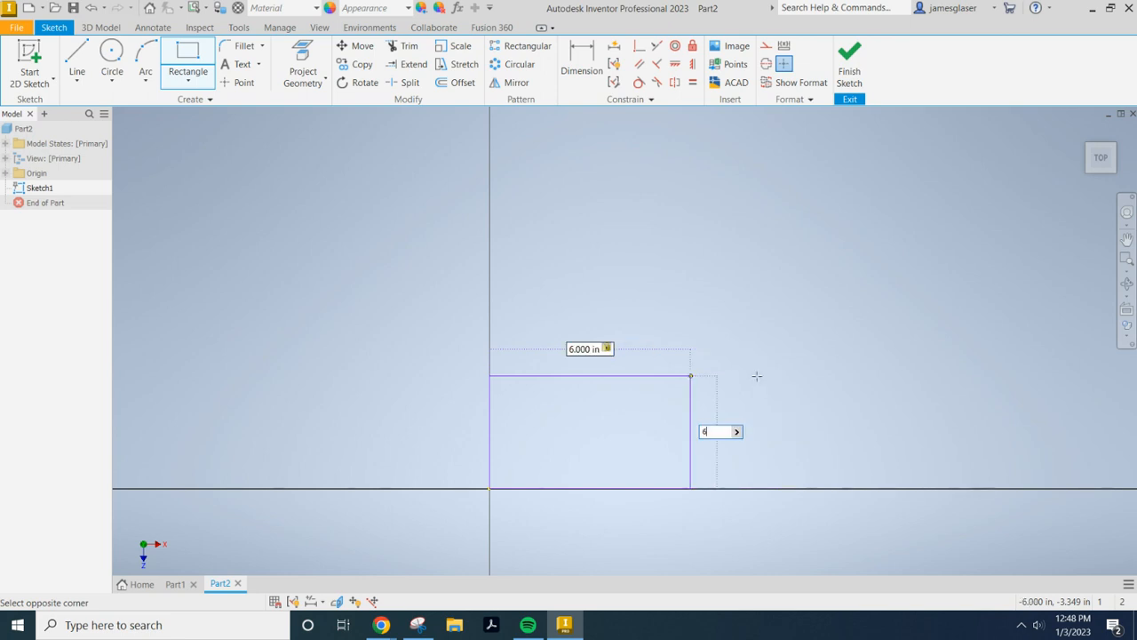
key("Tab")
key("Return")
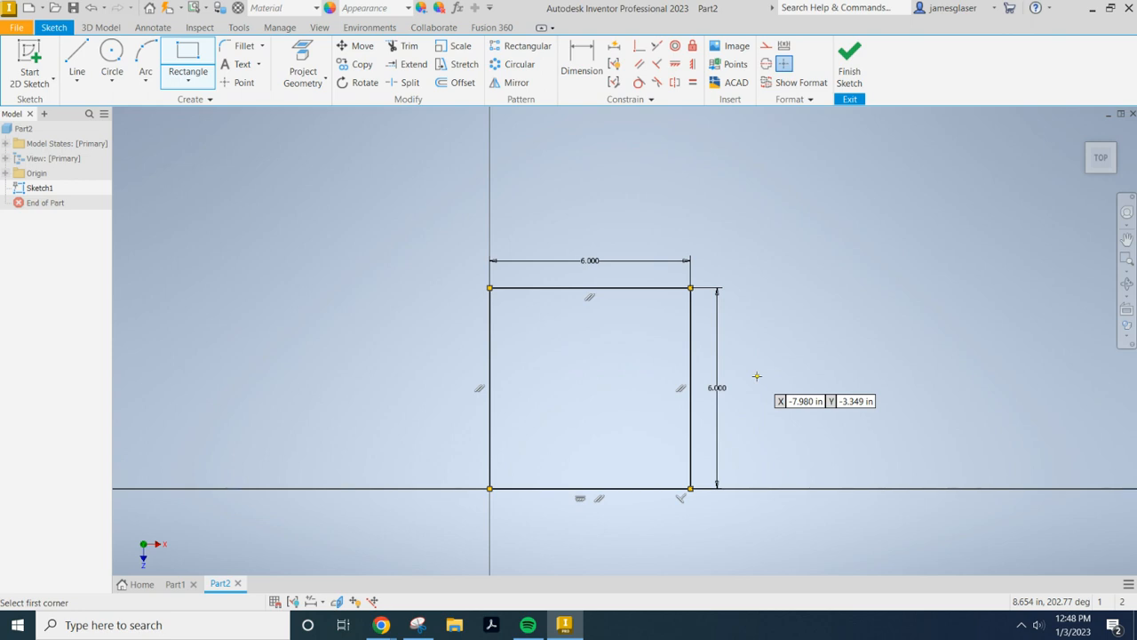
- Extrude the square profile by 0.2 in to form the base plate
key("e")
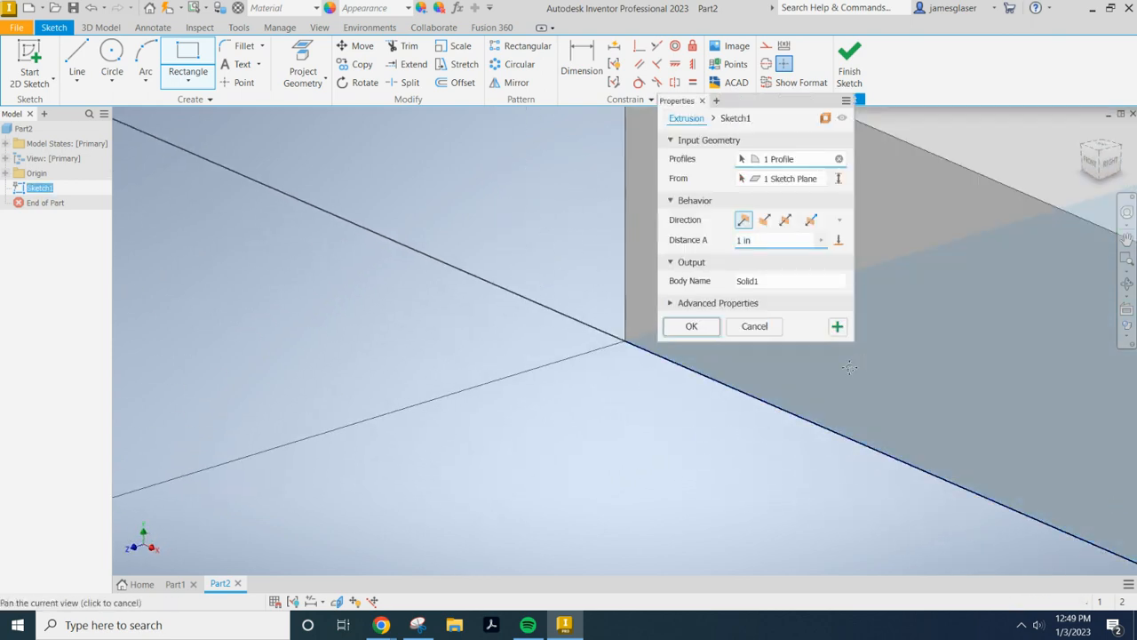
left_click_drag(741, 240, 818, 238)
type(".2")
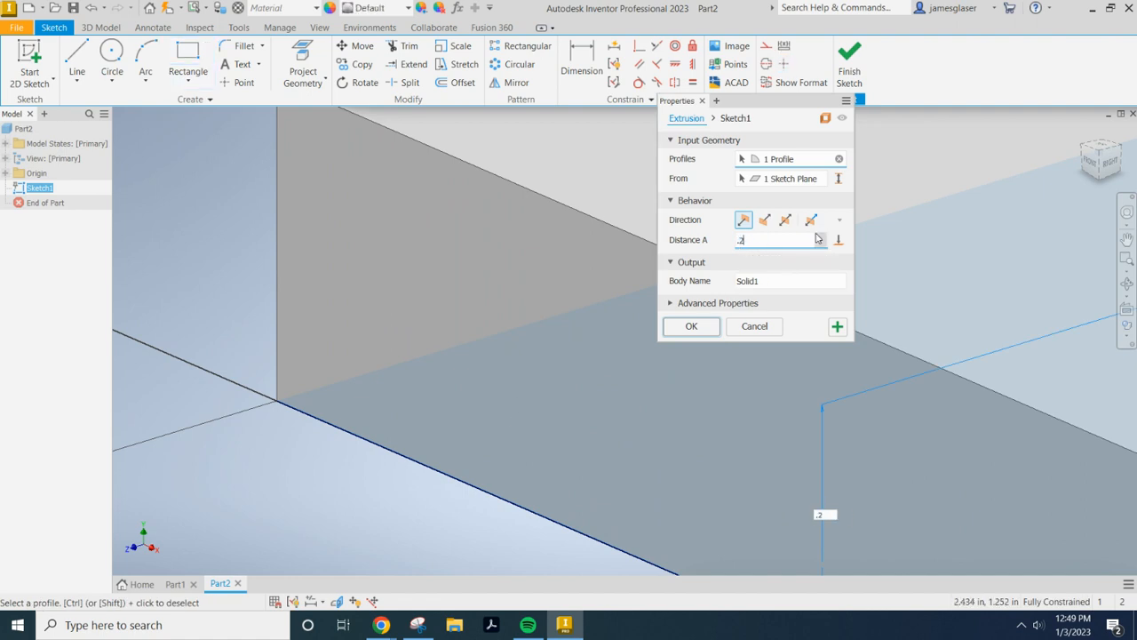
key("Return")
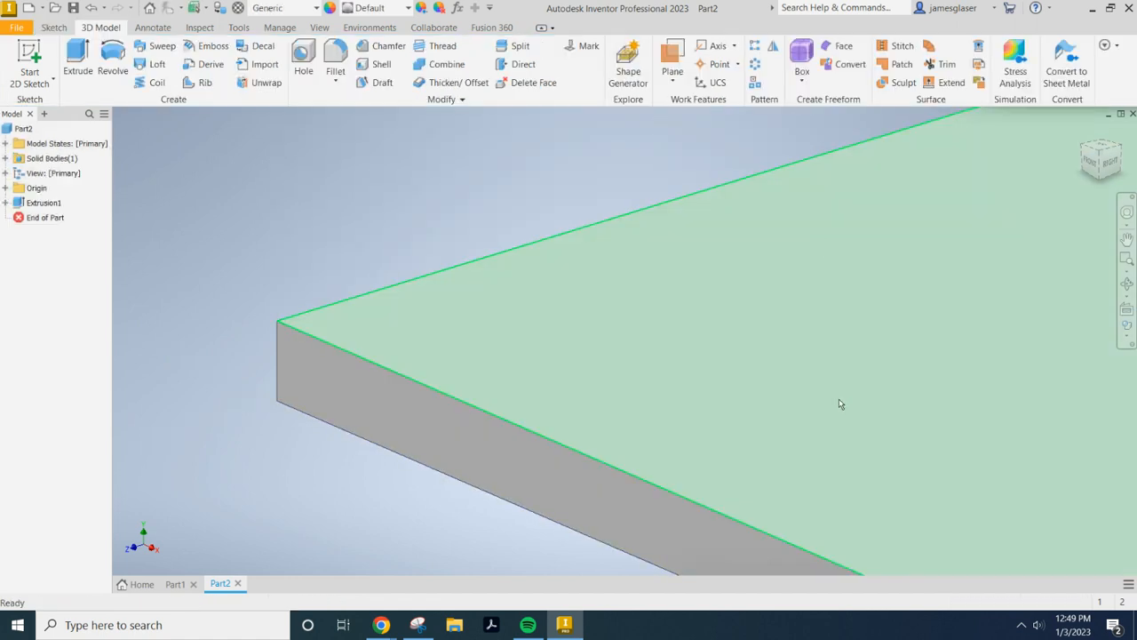
- Start a new 2D sketch on the plate's top face, viewed from above with the X axis horizontal
scroll(889, 382, "up", 3)
middle_click_drag(934, 358, 595, 351)
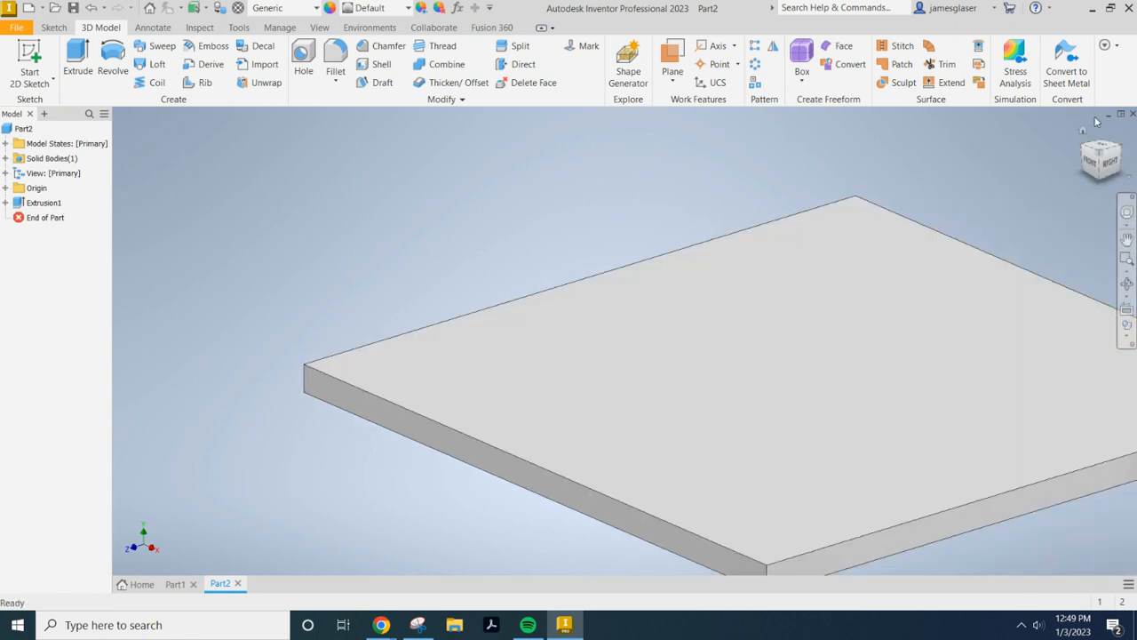
left_click(1100, 151)
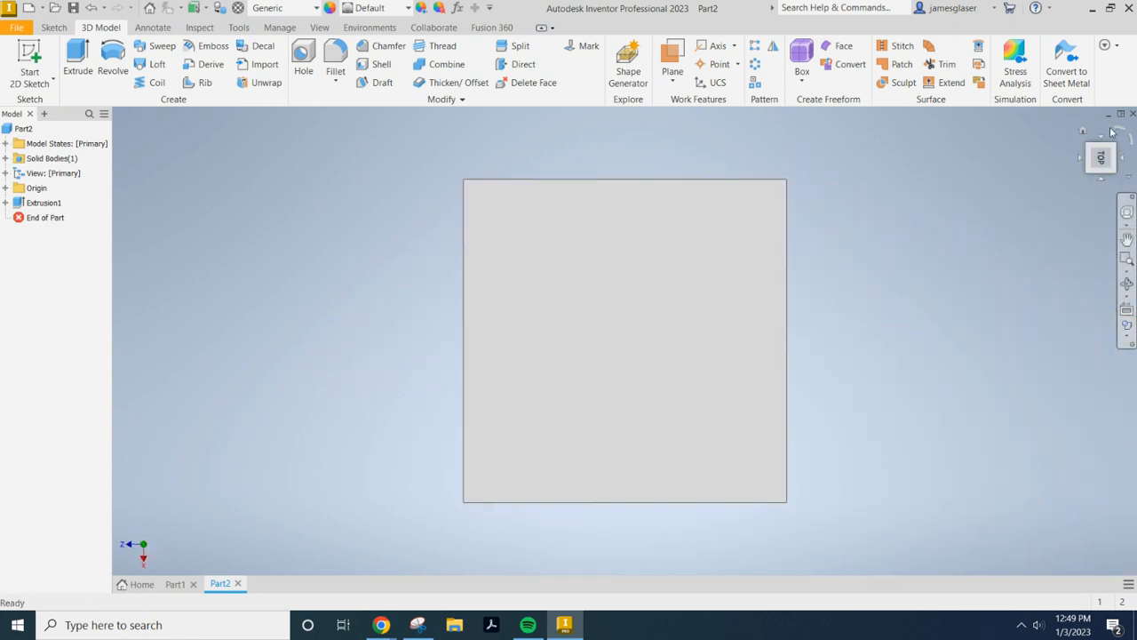
left_click(1116, 130)
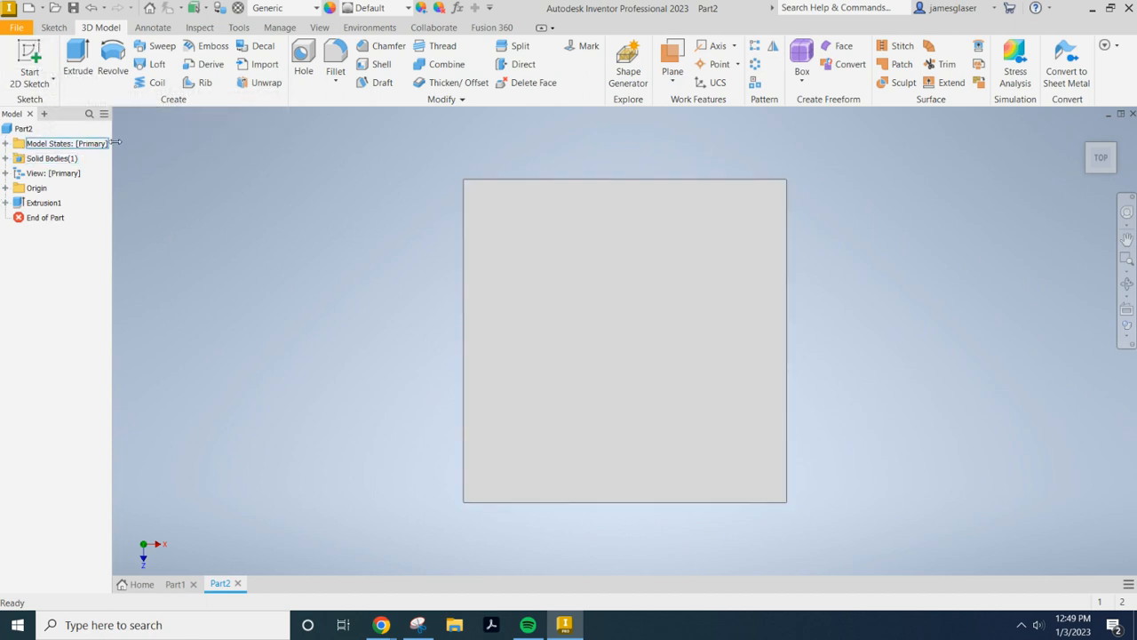
left_click(34, 55)
middle_click_drag(1043, 452, 993, 420, "shift")
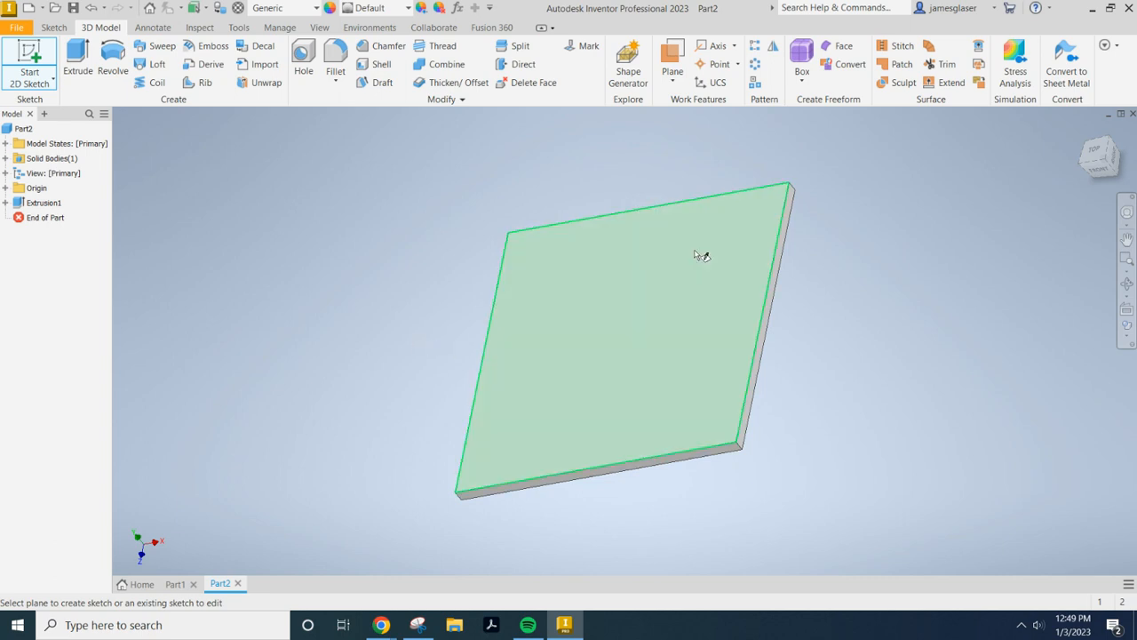
left_click(638, 341)
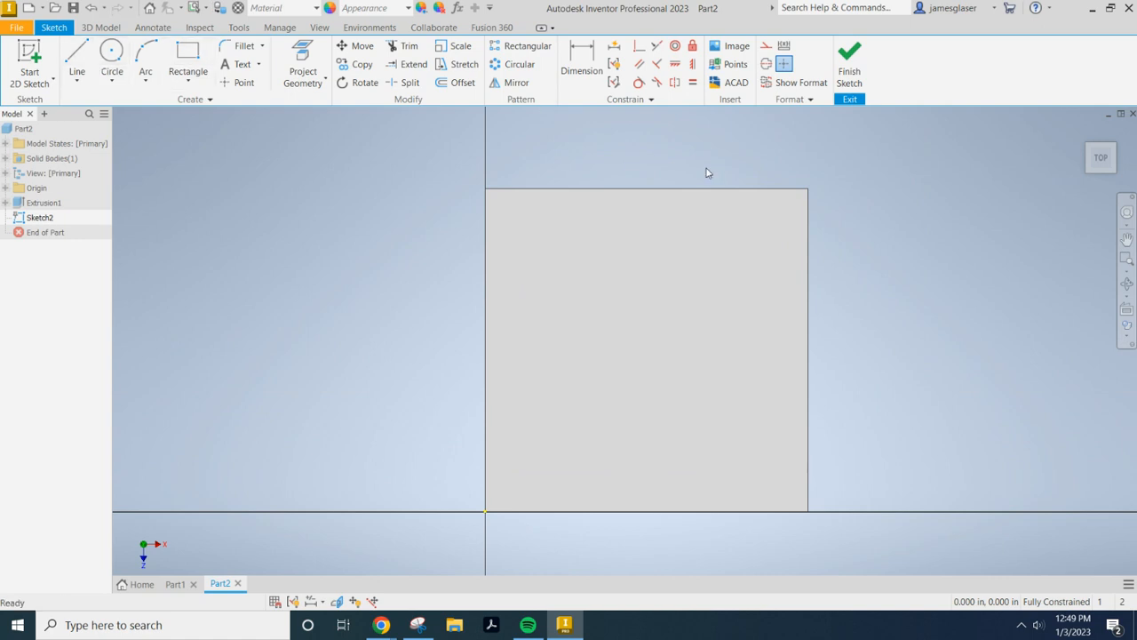
- Draw a diagonal construction line from the plate's upper-right corner to the origin corner
left_click(112, 56)
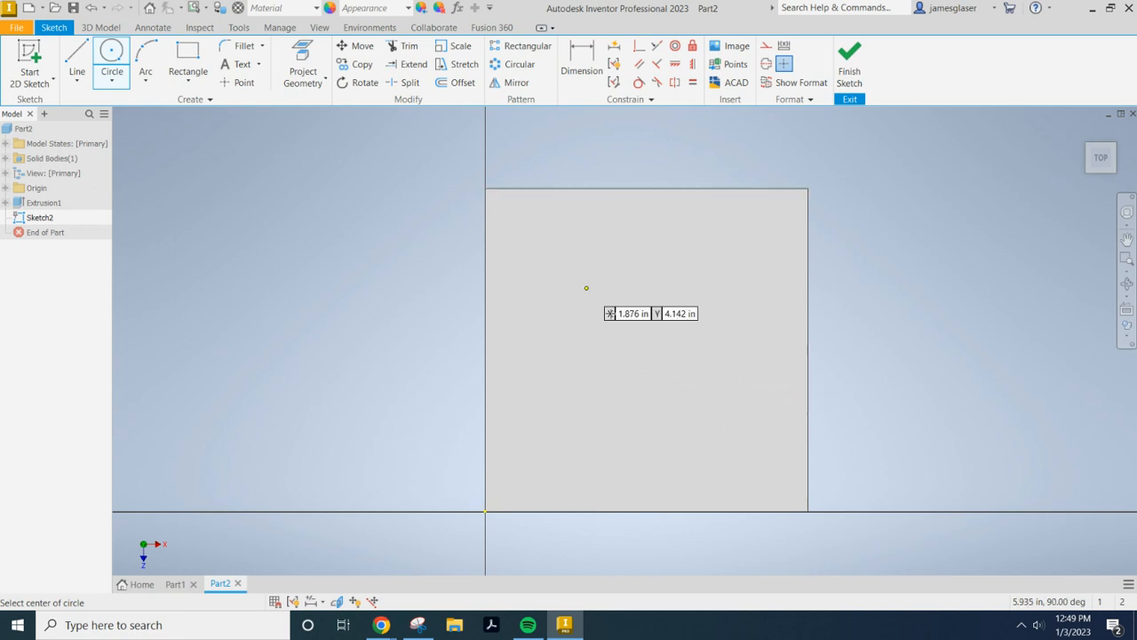
left_click(75, 60)
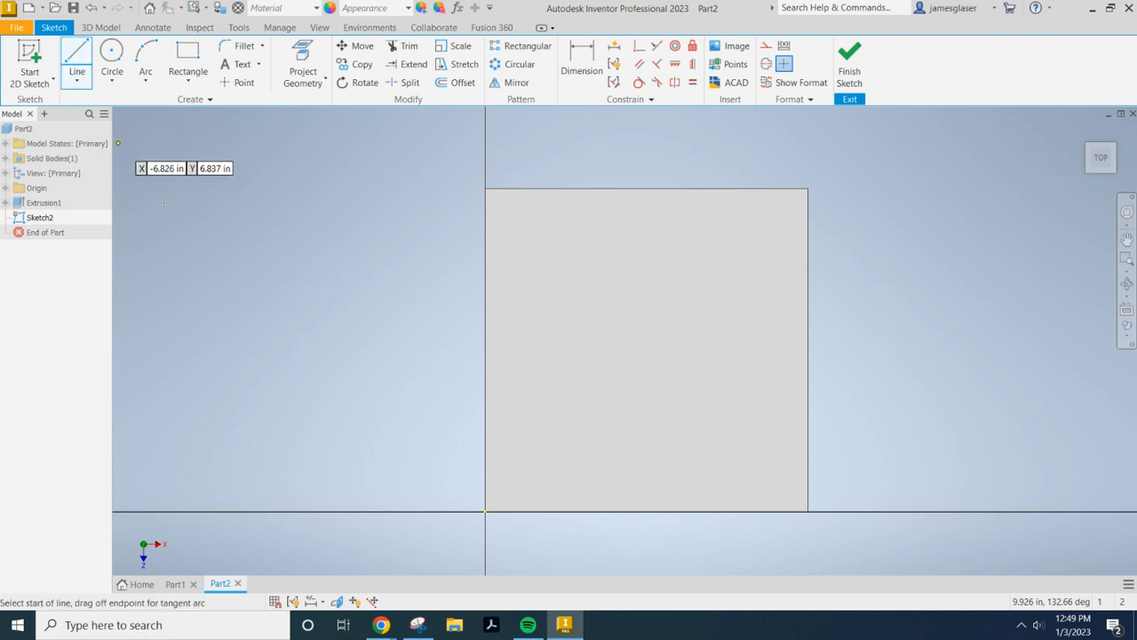
left_click(767, 48)
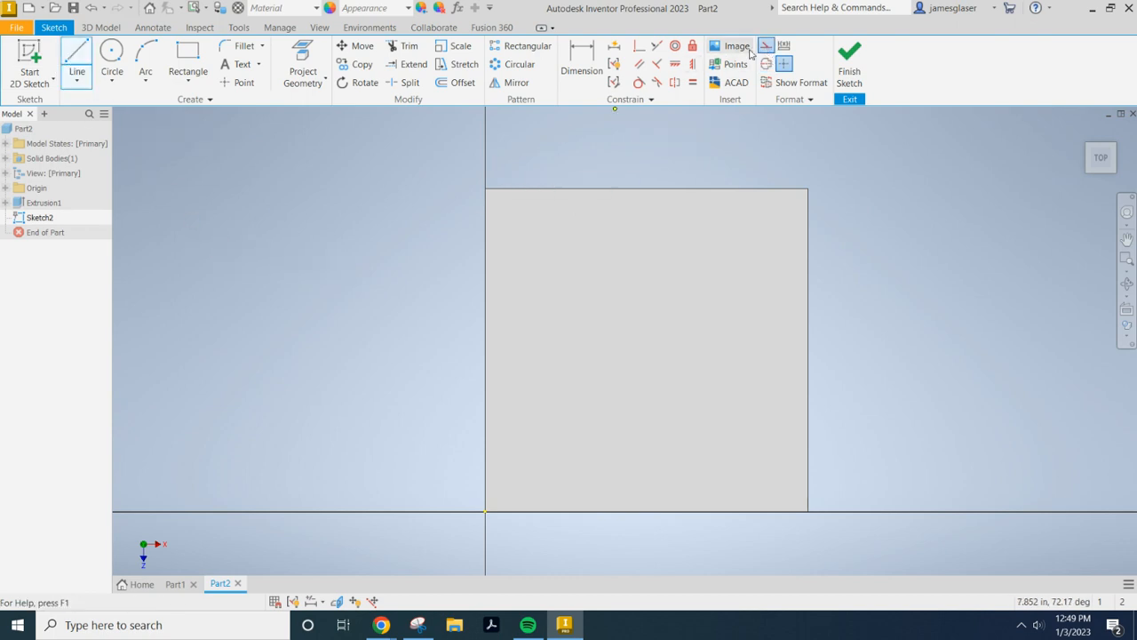
left_click(807, 188)
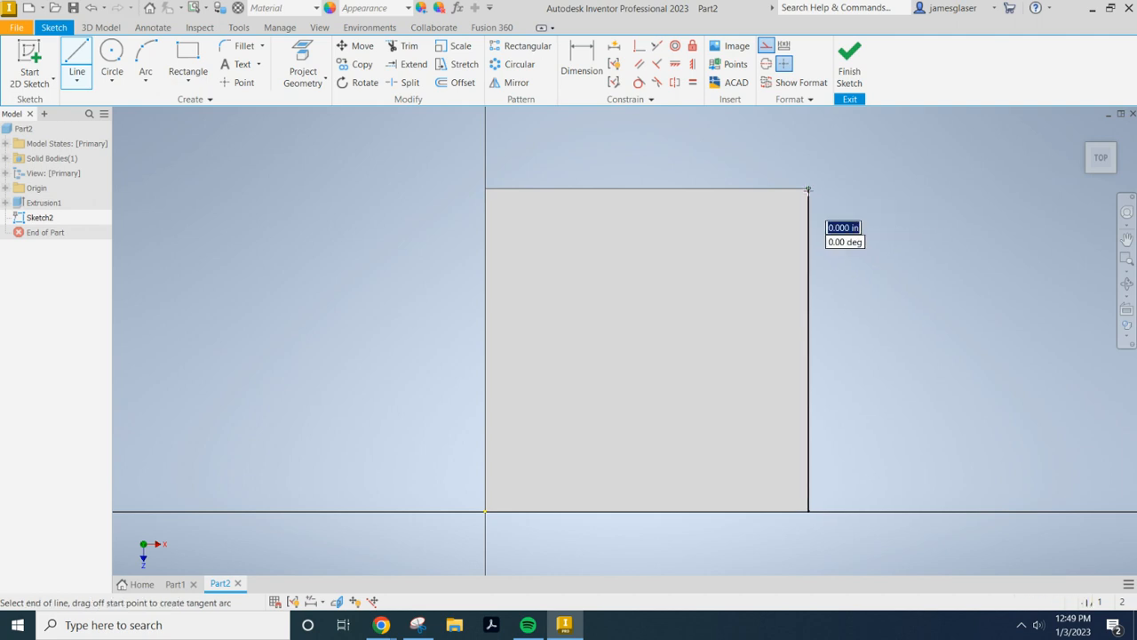
left_click(486, 511)
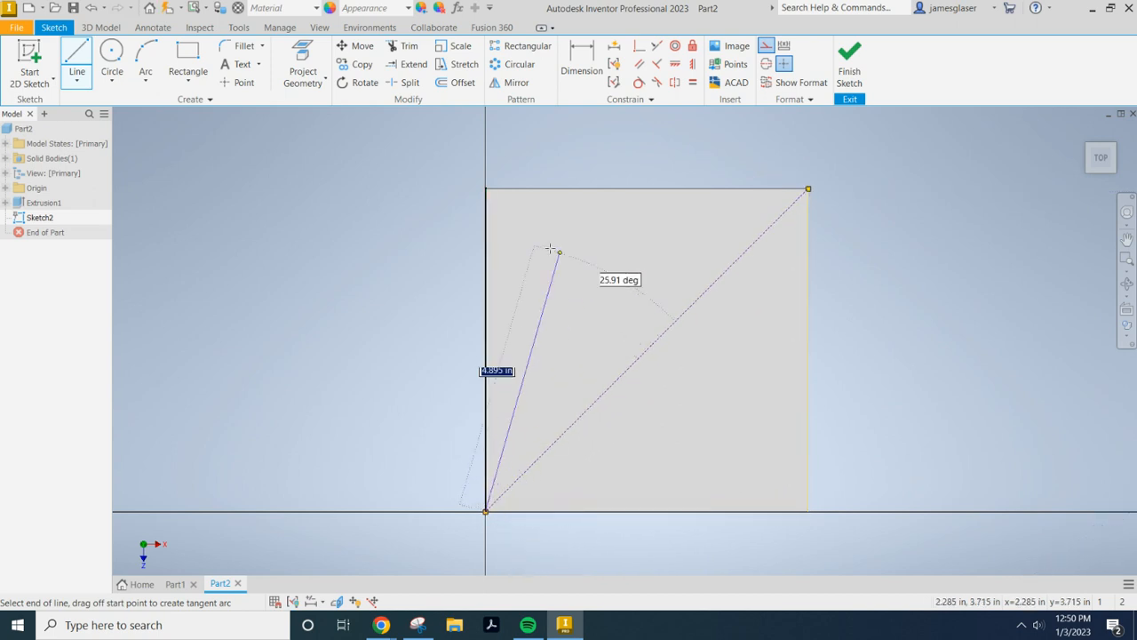
key("Escape")
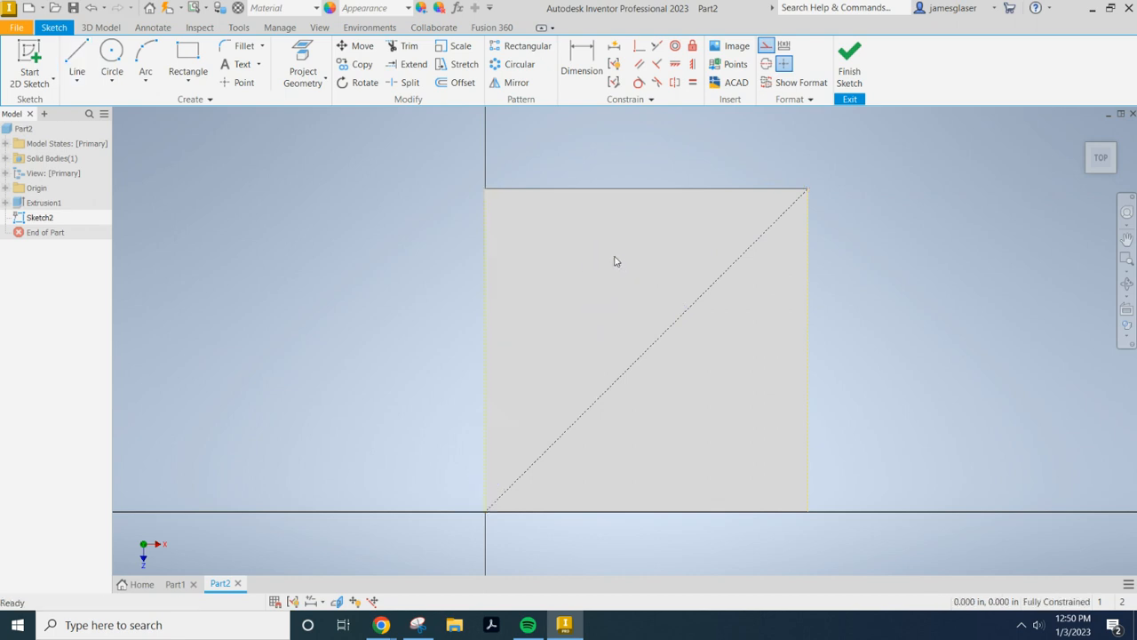
- Draw a second diagonal construction line from the plate's upper-left corner to its lower-right corner
left_click(76, 55)
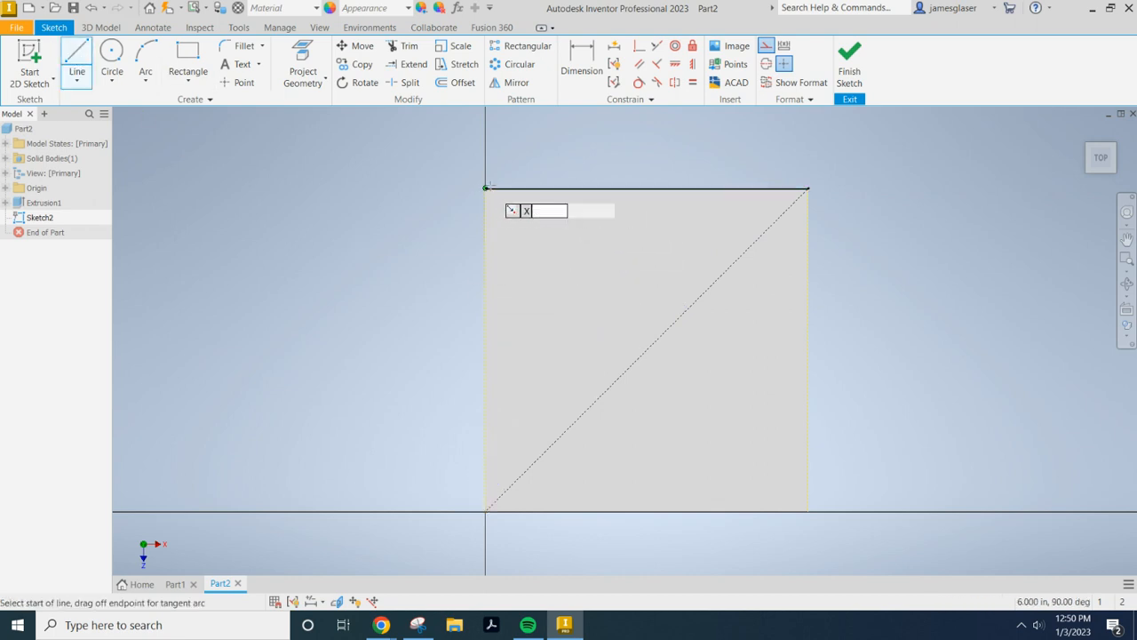
left_click(485, 189)
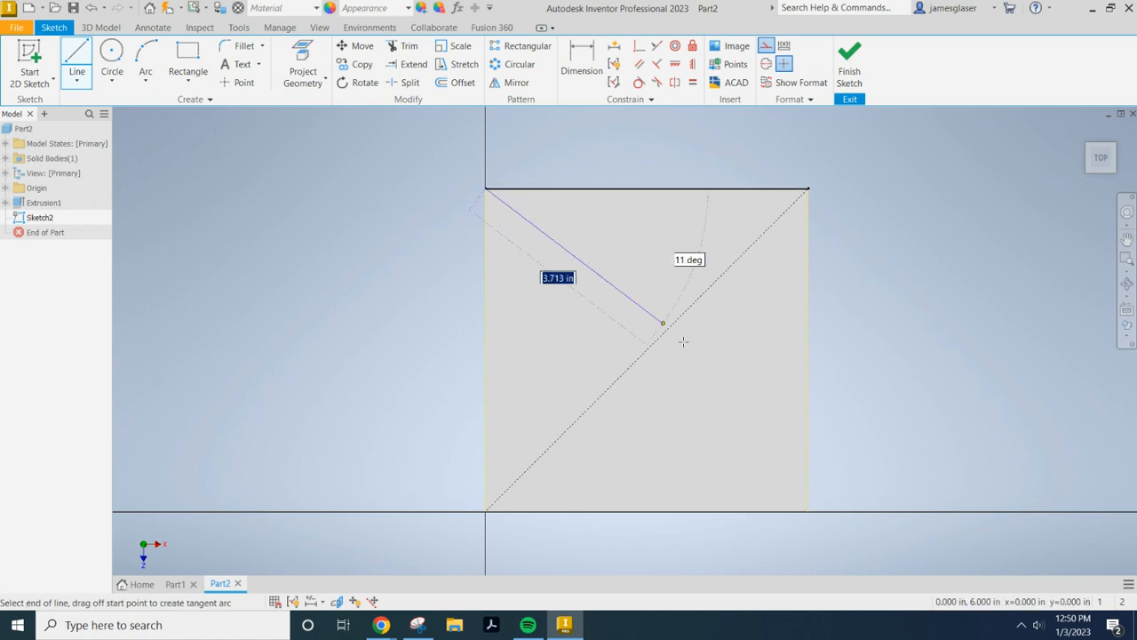
double_click(808, 511)
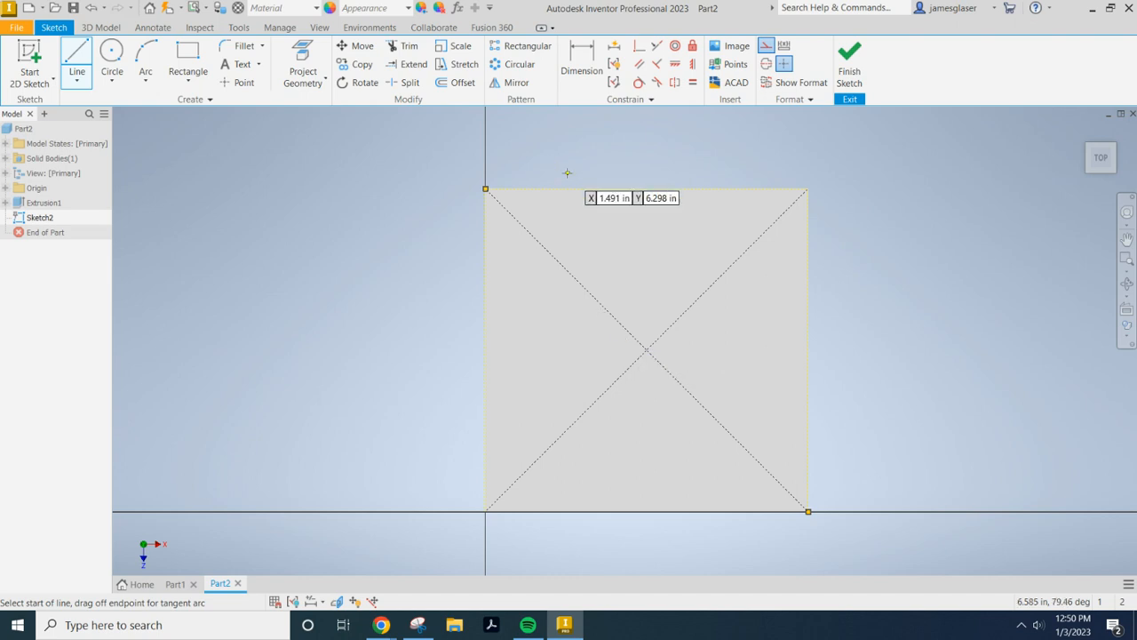
- Place a sketch point where the two diagonals cross and turn off construction formatting
left_click(238, 81)
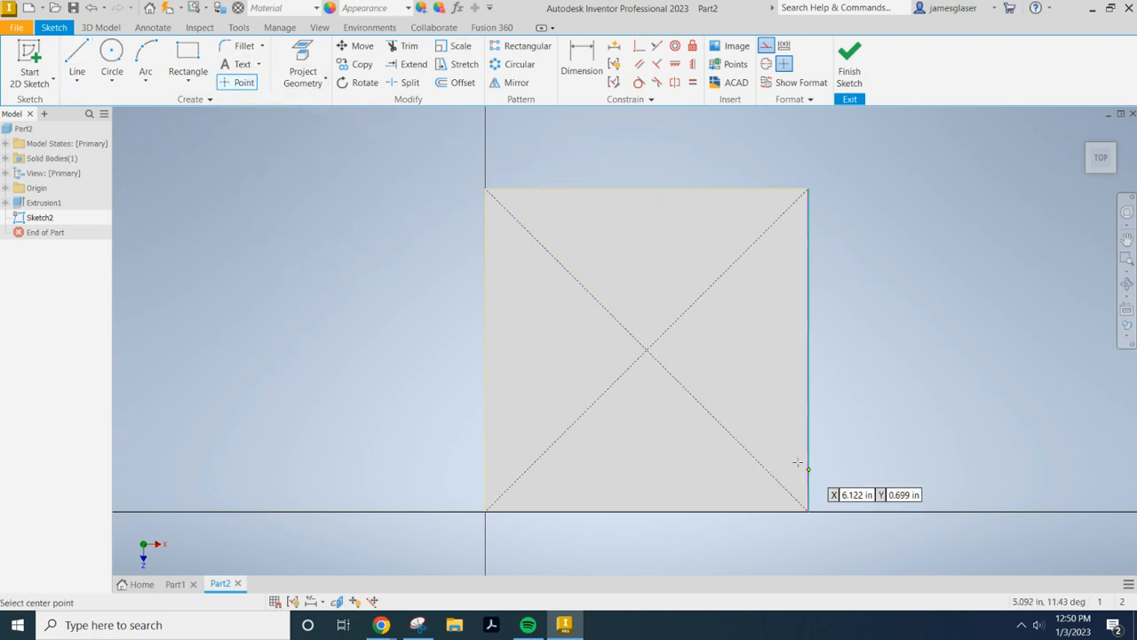
left_click(647, 350)
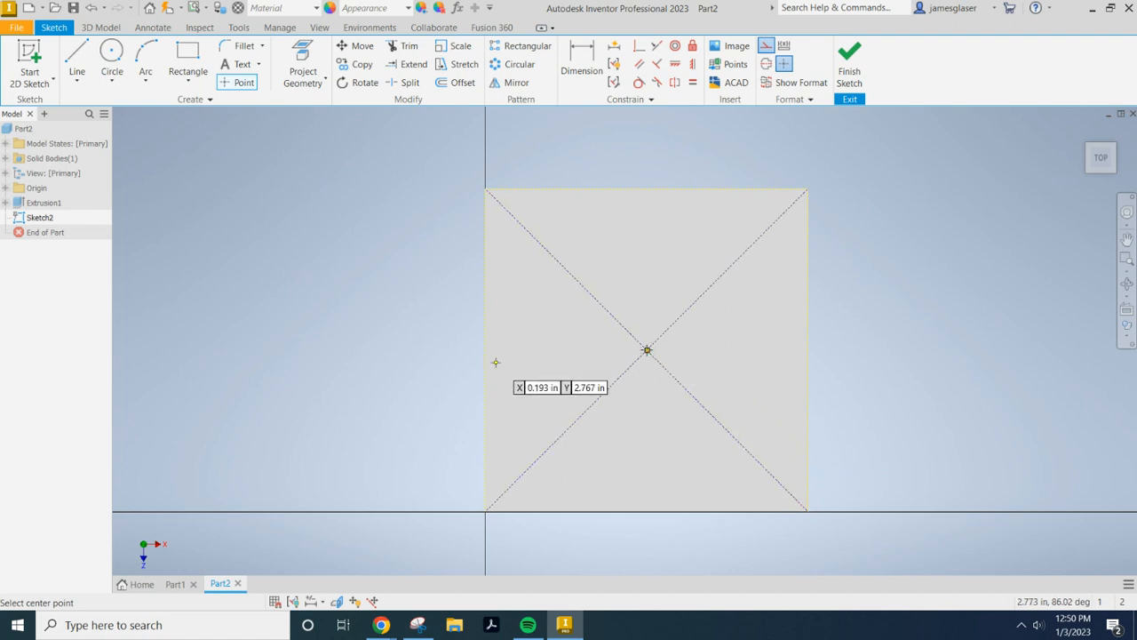
key("Escape")
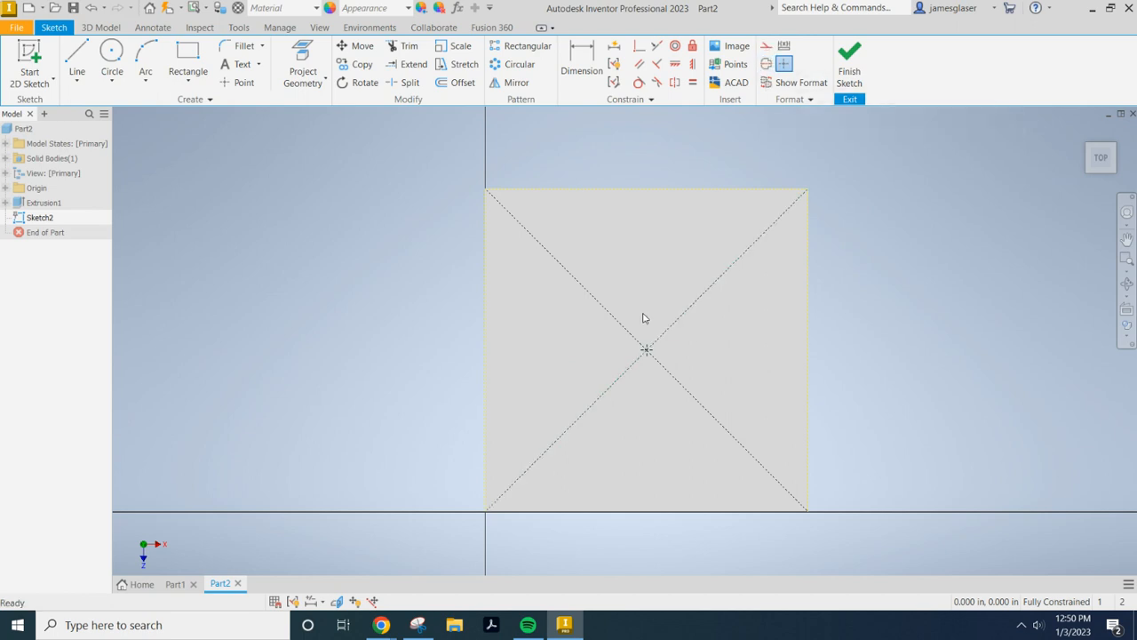
- Sketch a circle with a 5 in diameter centred on the point at the middle of the plate
left_click(112, 55)
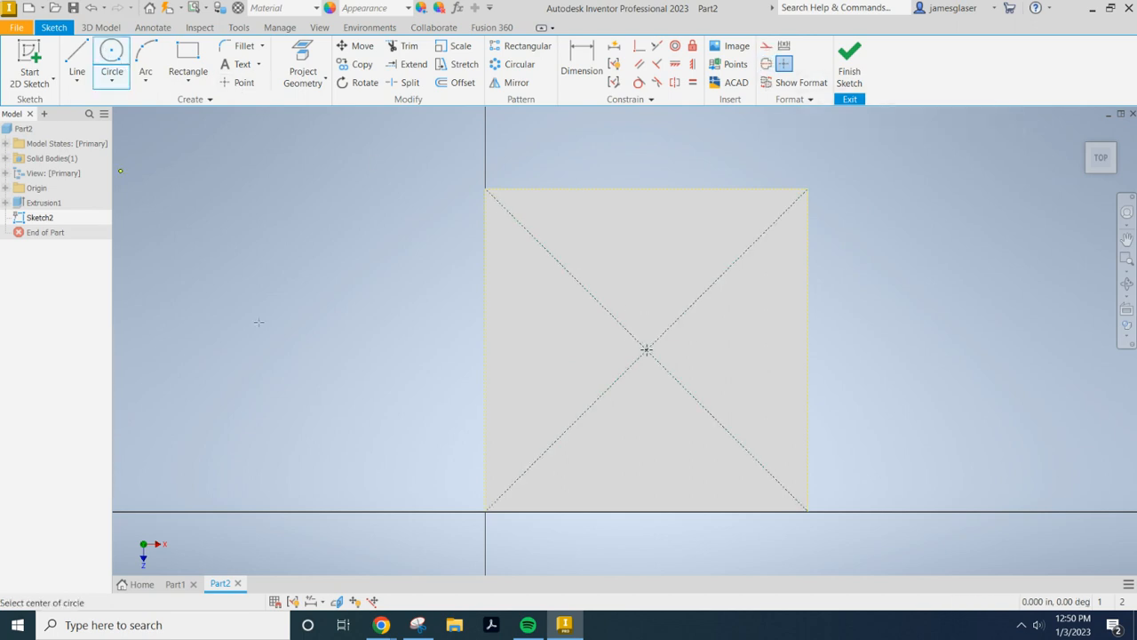
left_click(646, 348)
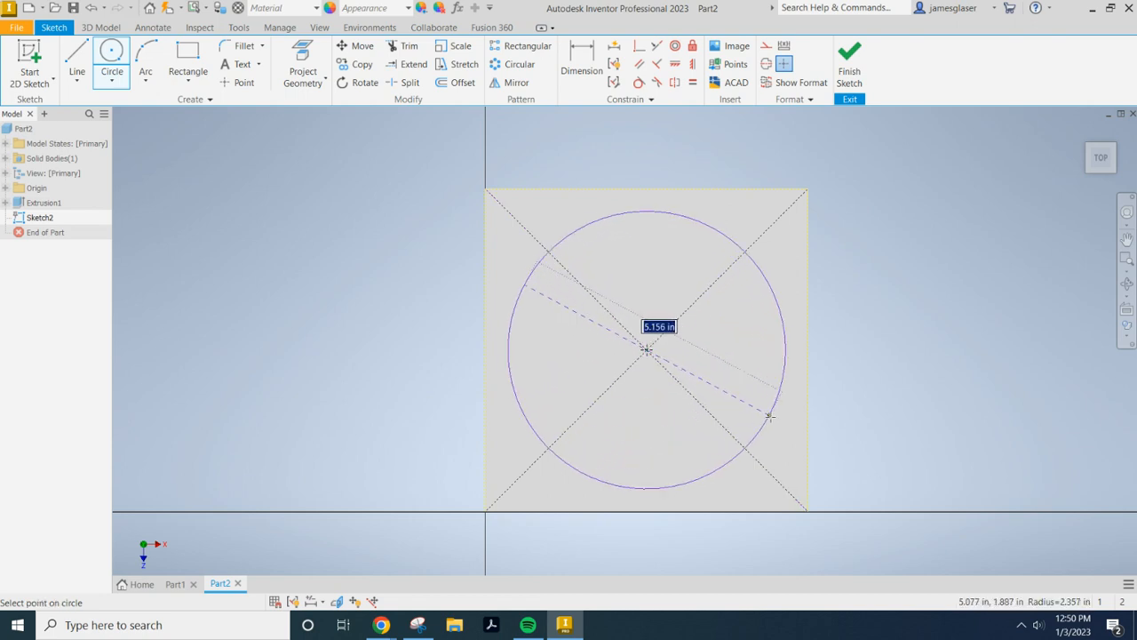
type("5")
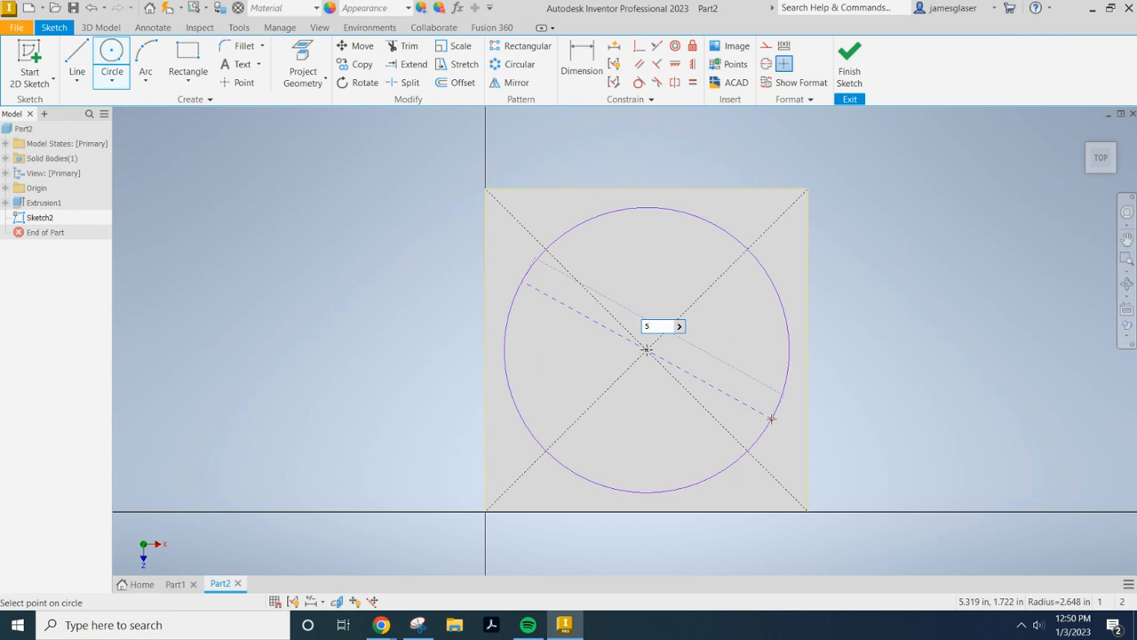
key("Return")
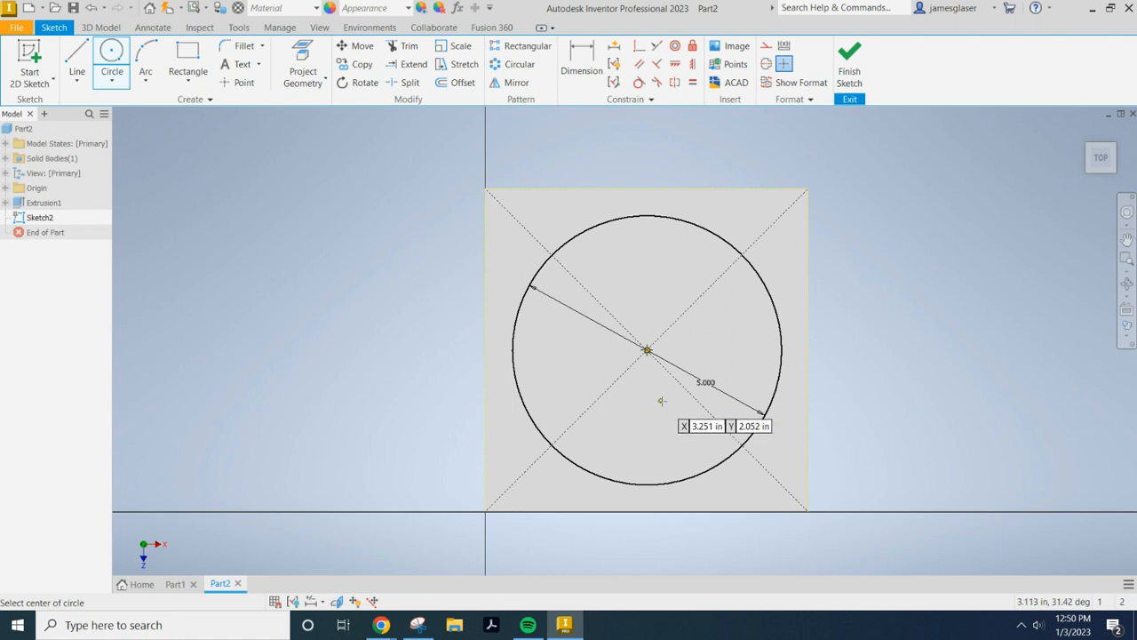
- Set the sketched circle's diameter to 5.5 in and extrude it 0.25 in upward, joined to the plate
key("Escape")
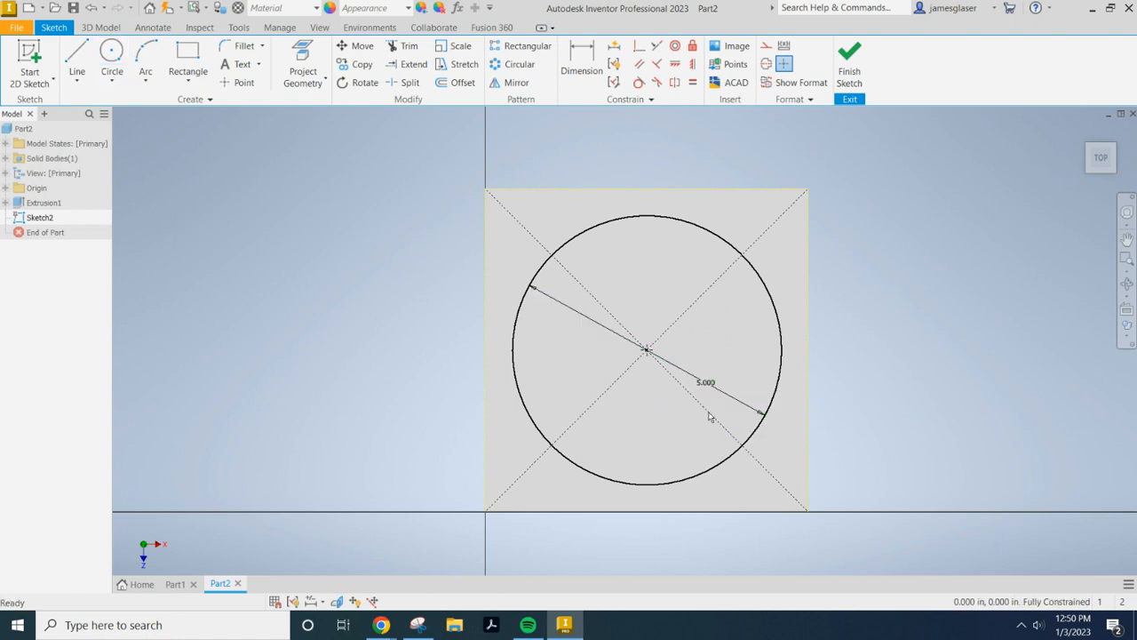
double_click(707, 386)
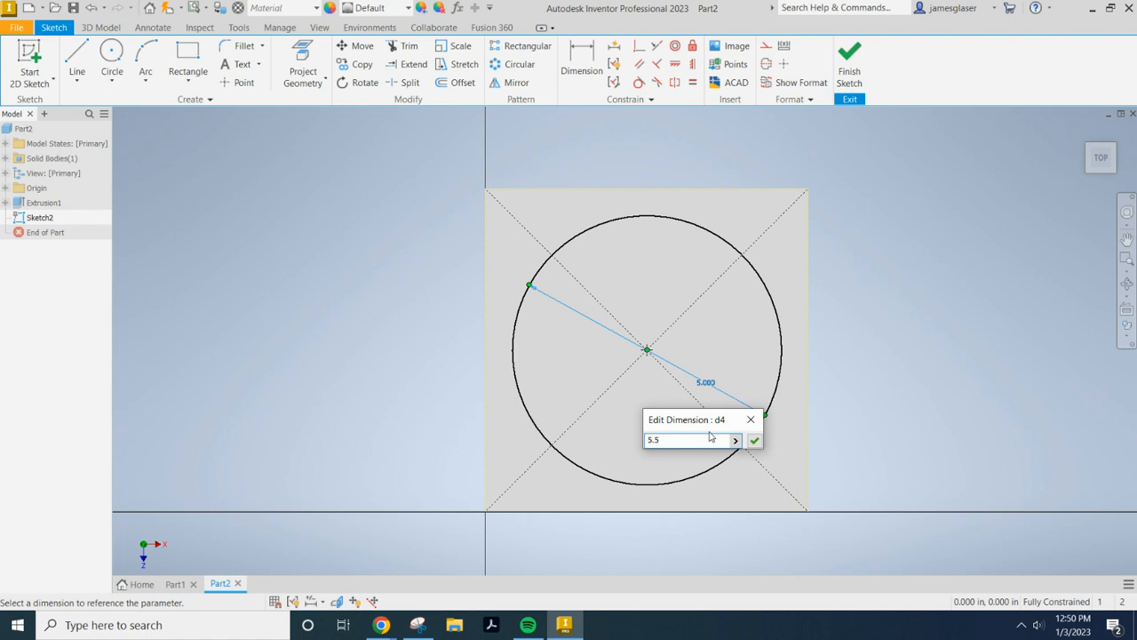
key("Return")
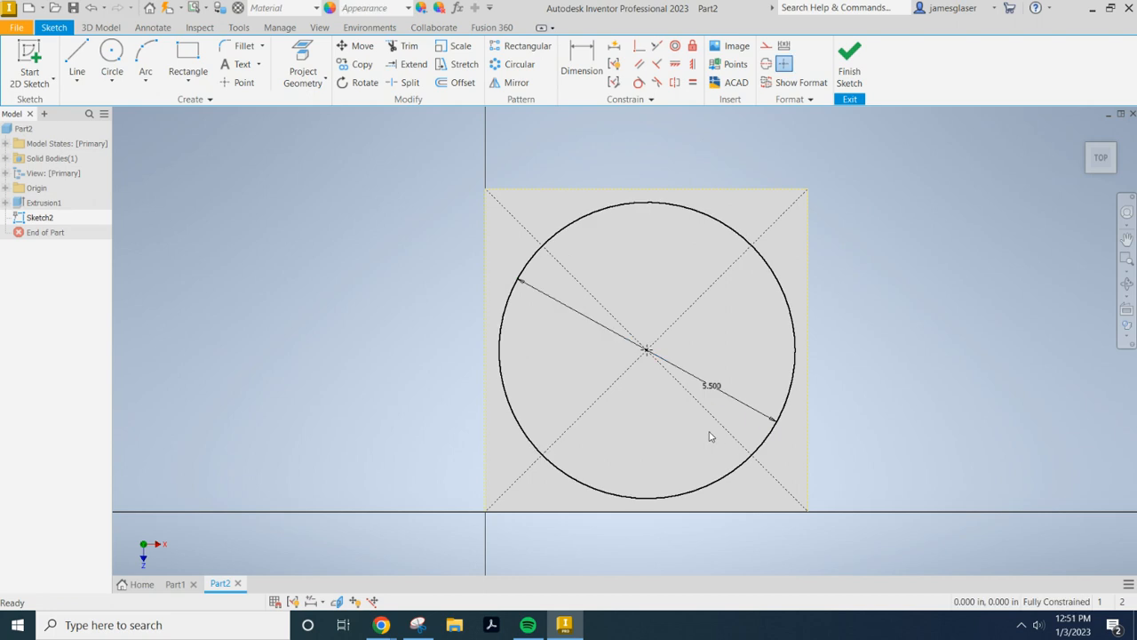
key("e")
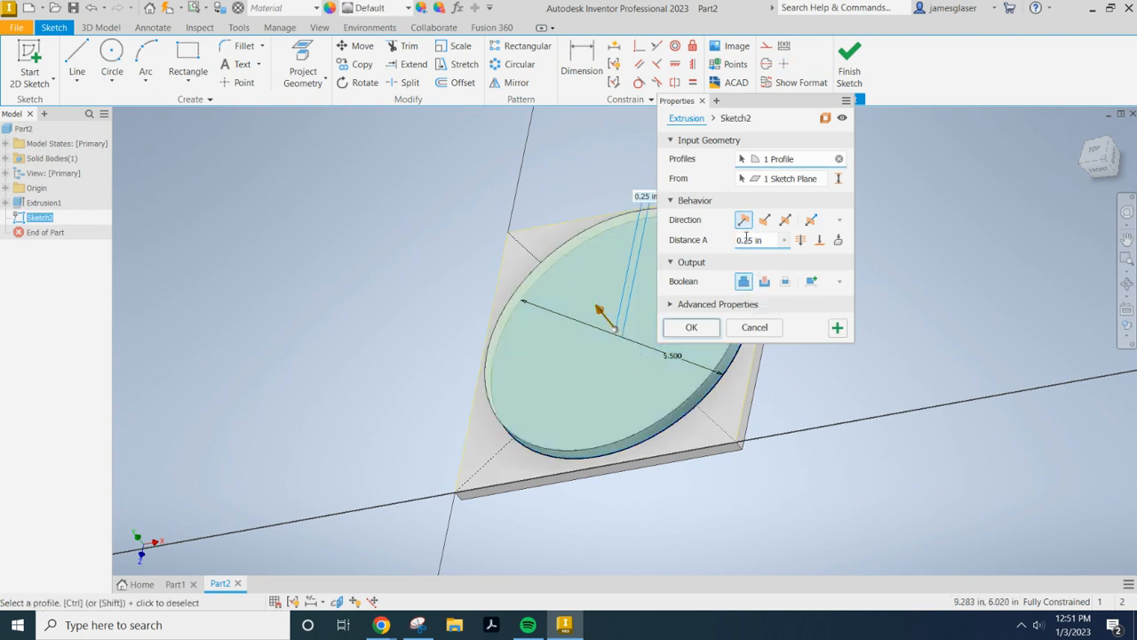
left_click(703, 329)
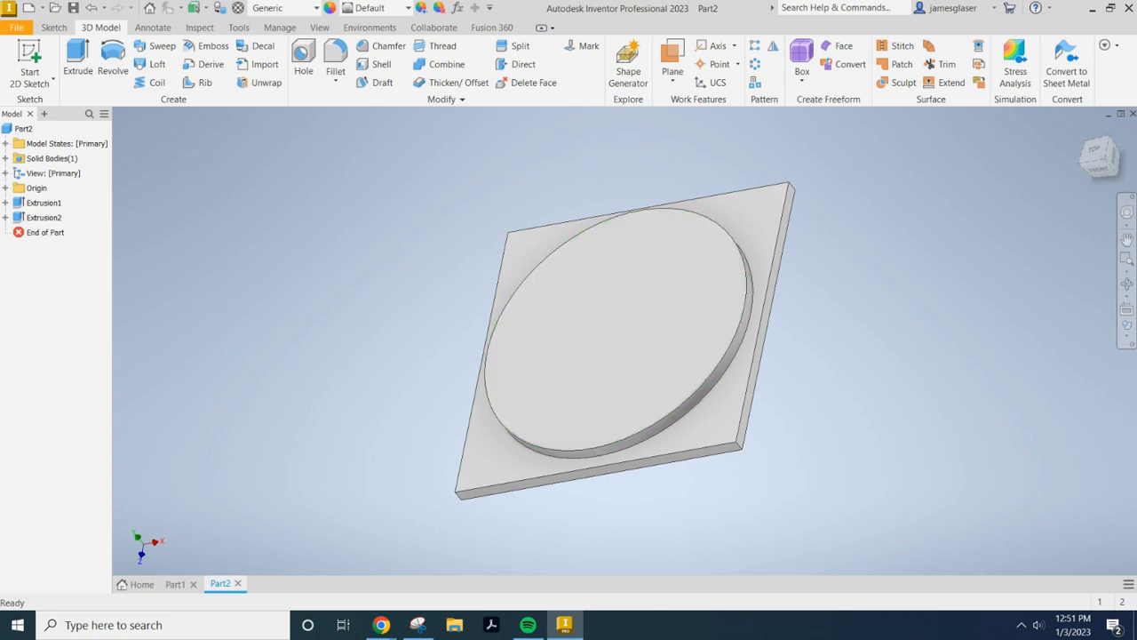
- Check the finished plate in Part1, and start a new sketch on the raised disc's top face in Part2
left_click(173, 584)
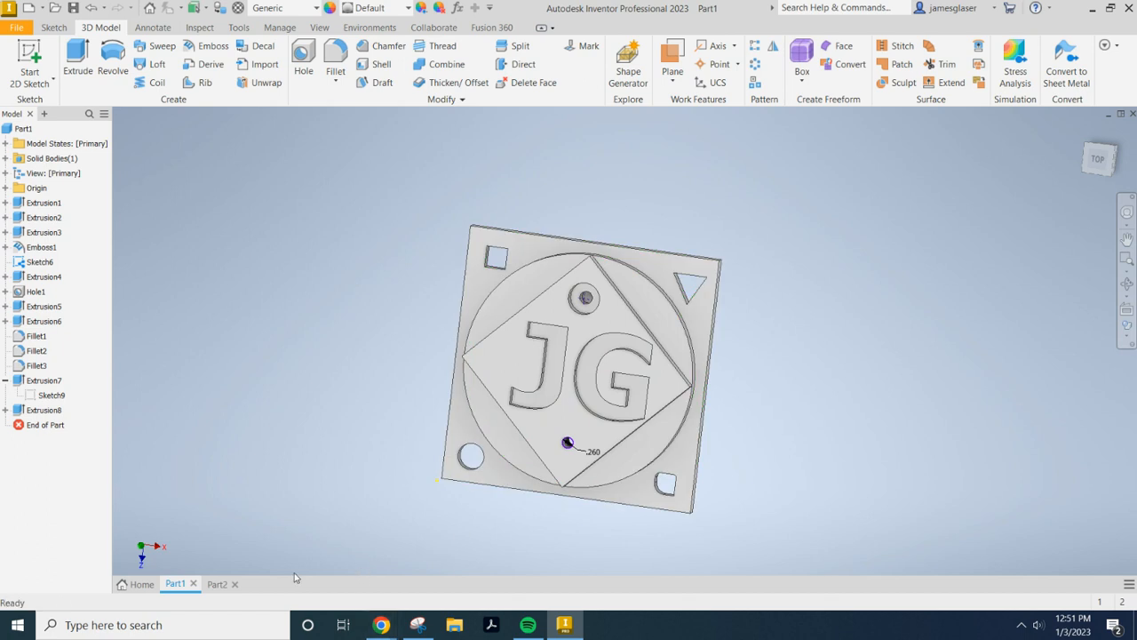
left_click(217, 584)
left_click(30, 60)
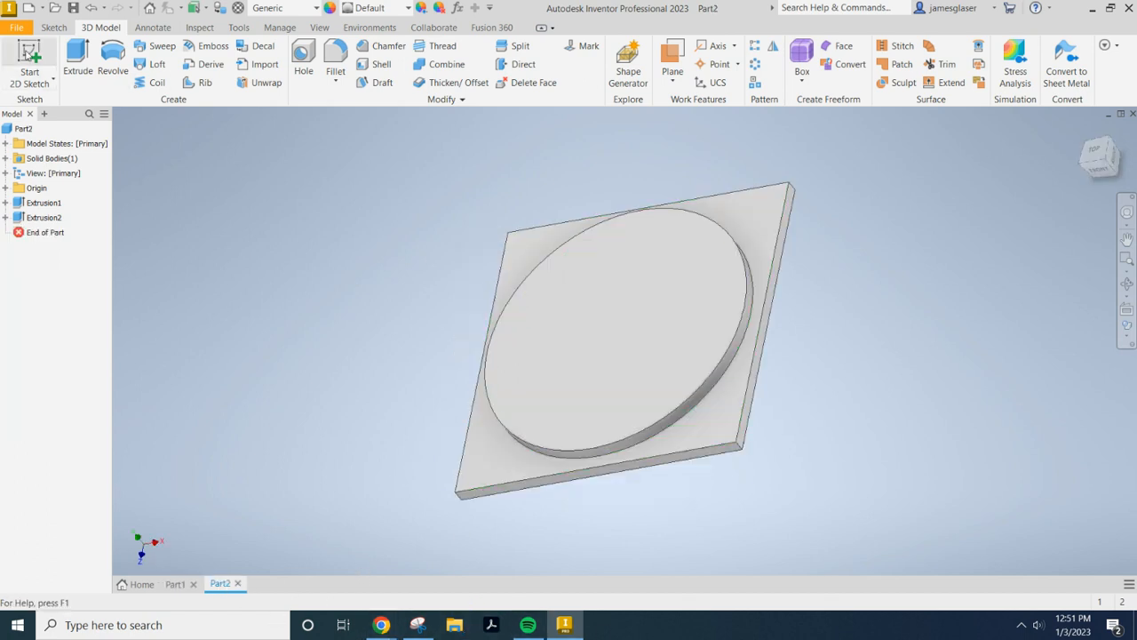
left_click(608, 362)
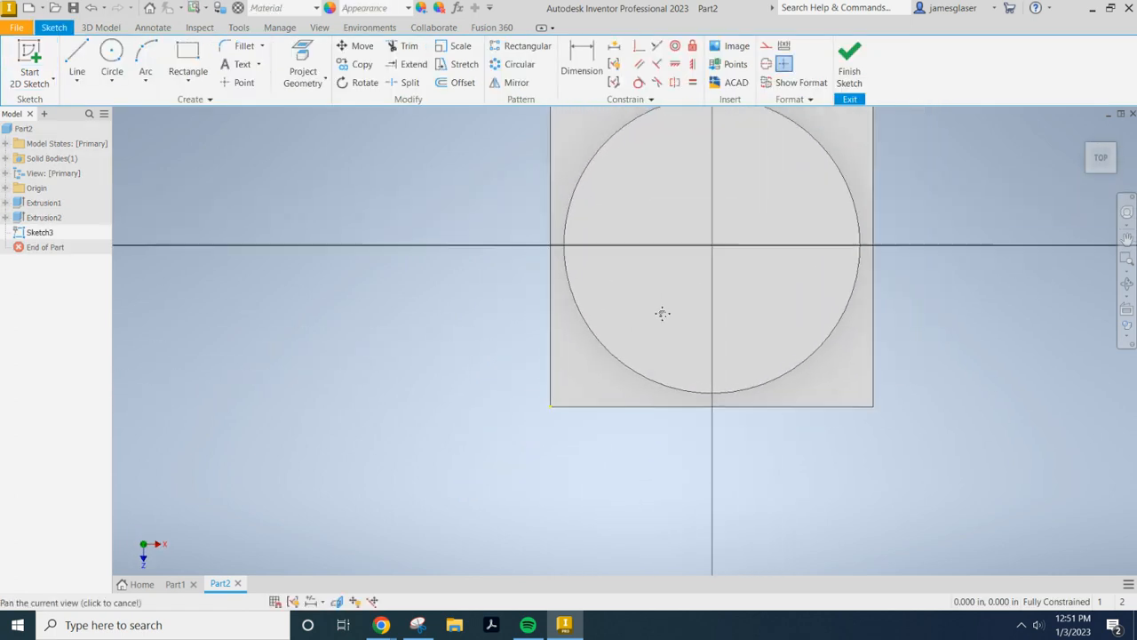
left_click_drag(680, 300, 450, 452)
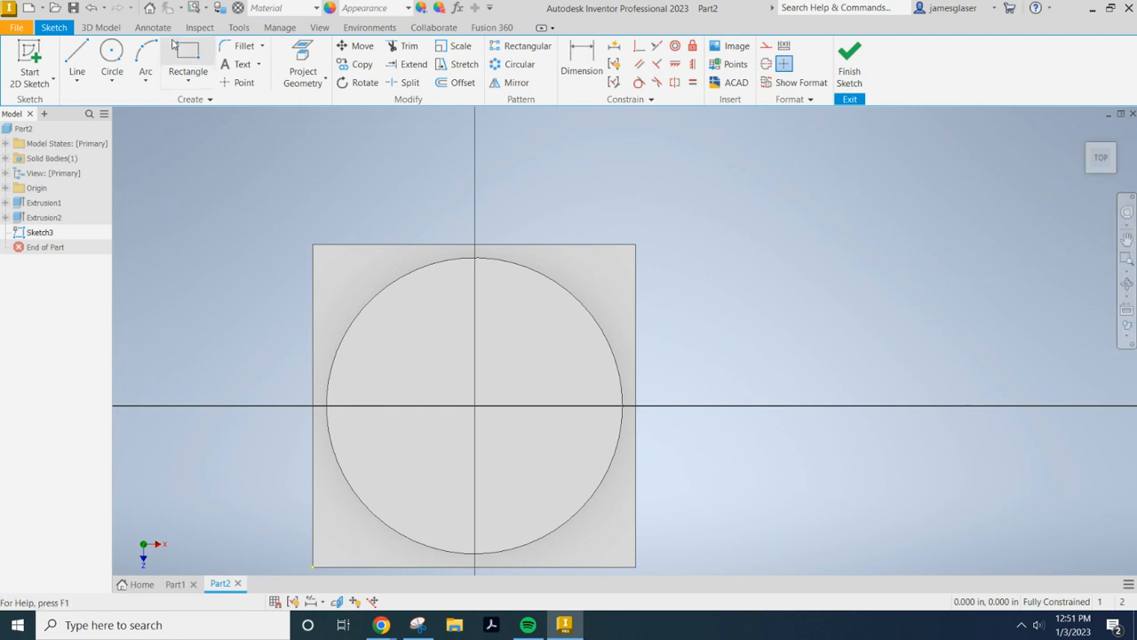
- Project the disc's circular top face outline into the sketch
left_click(182, 81)
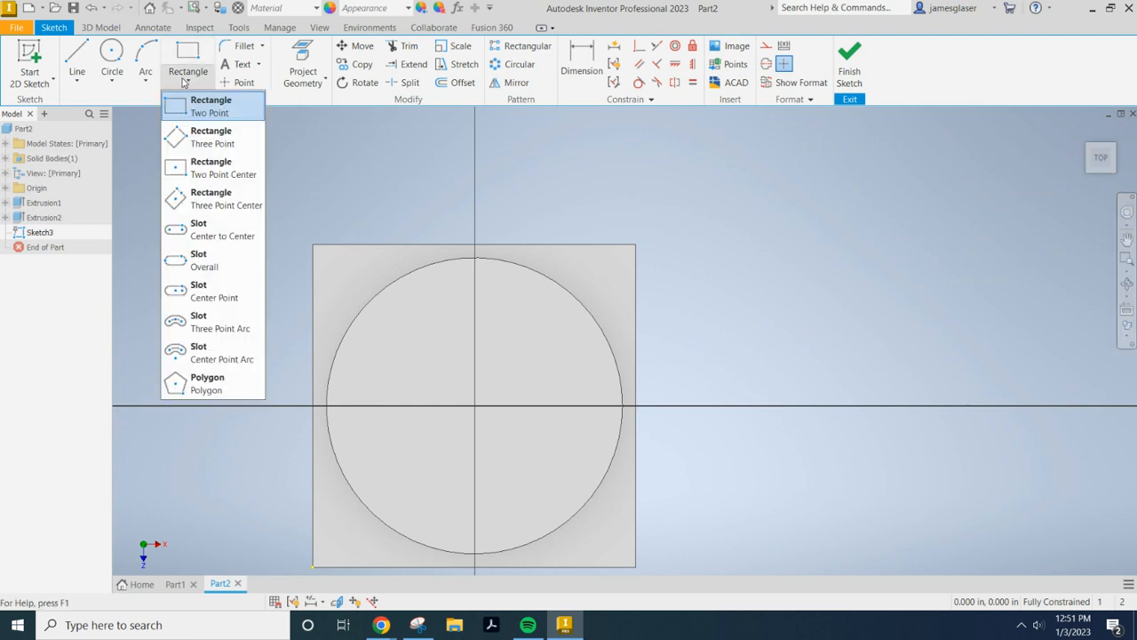
left_click(240, 175)
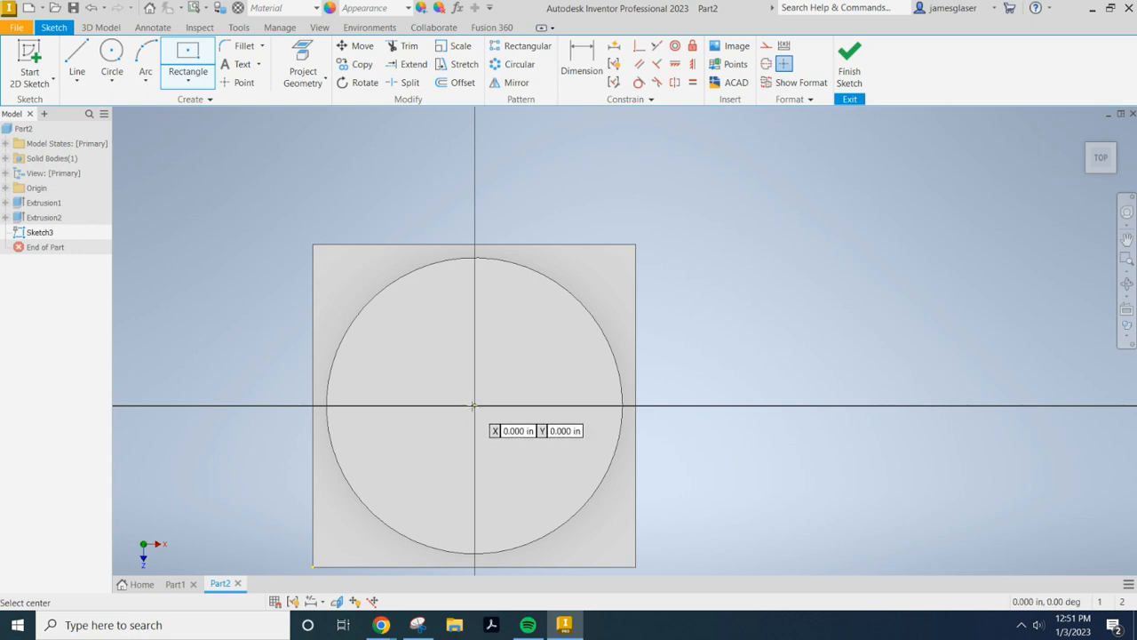
left_click(292, 80)
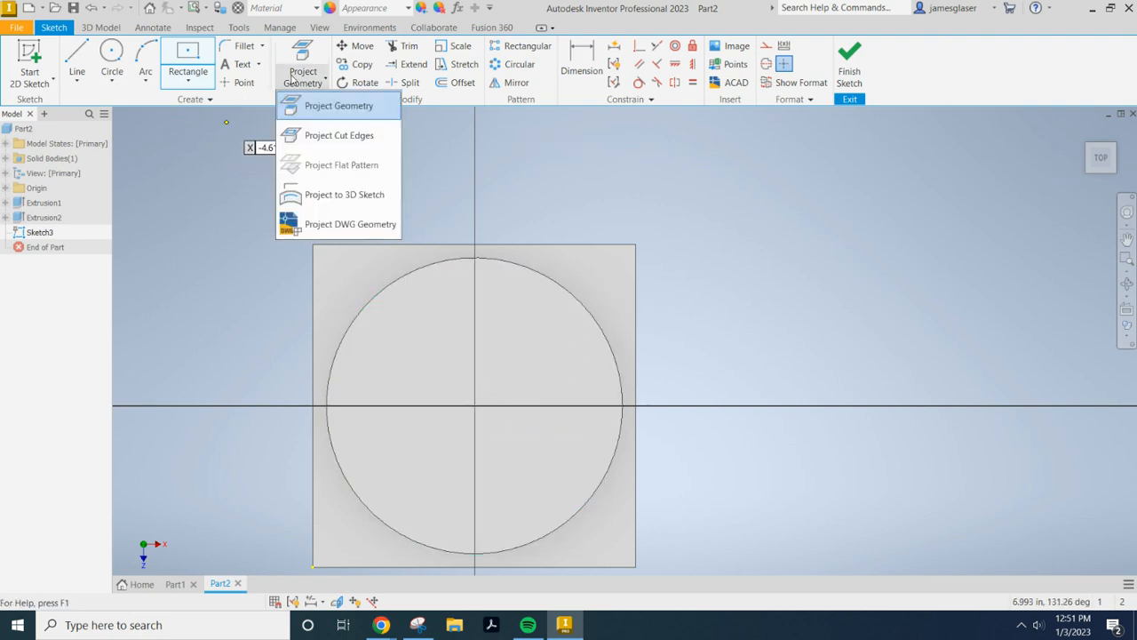
left_click(334, 106)
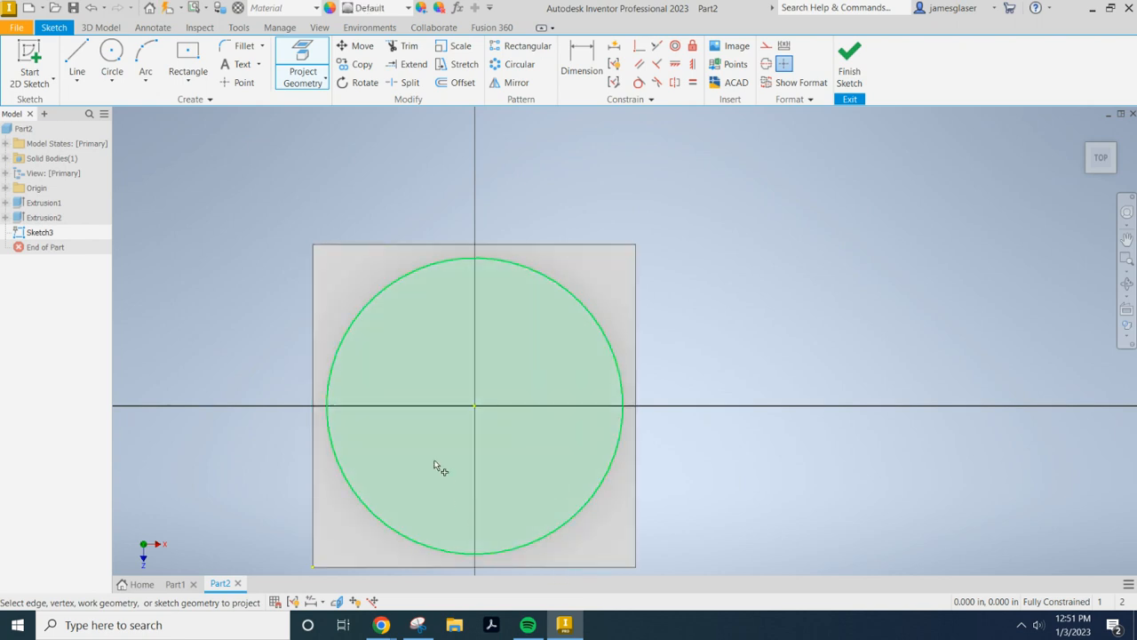
left_click(475, 408)
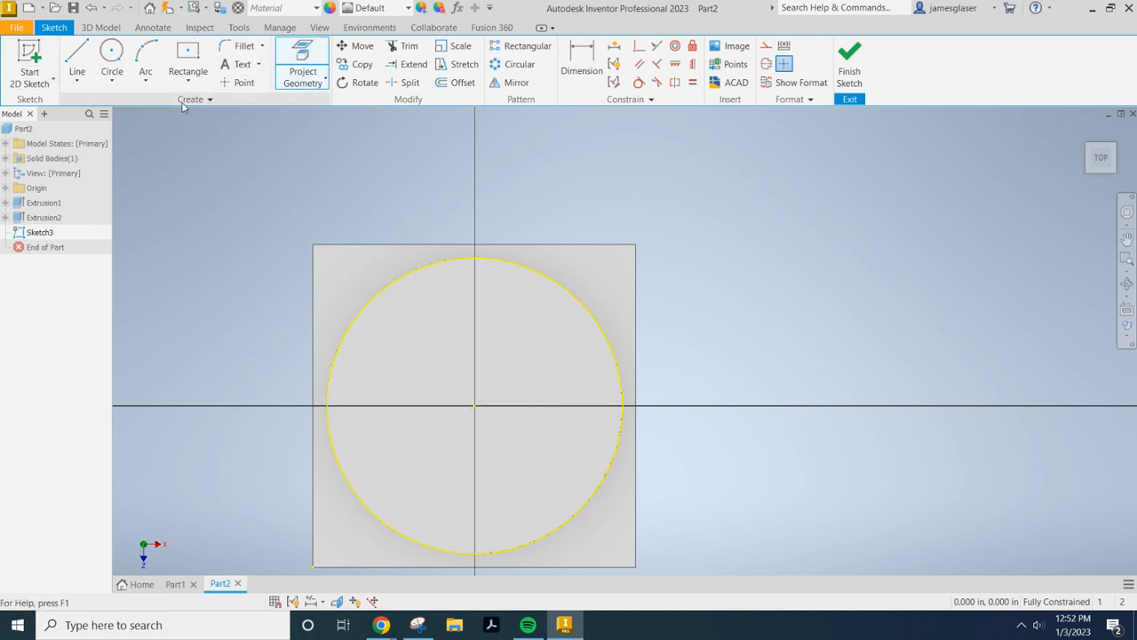
left_click(190, 73)
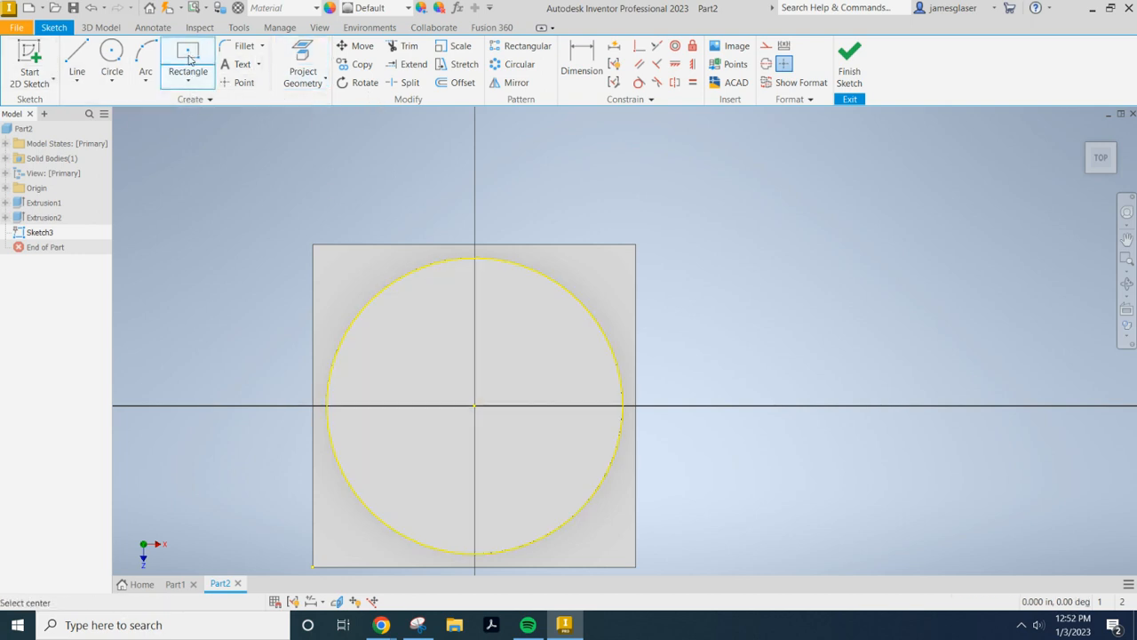
left_click(475, 406)
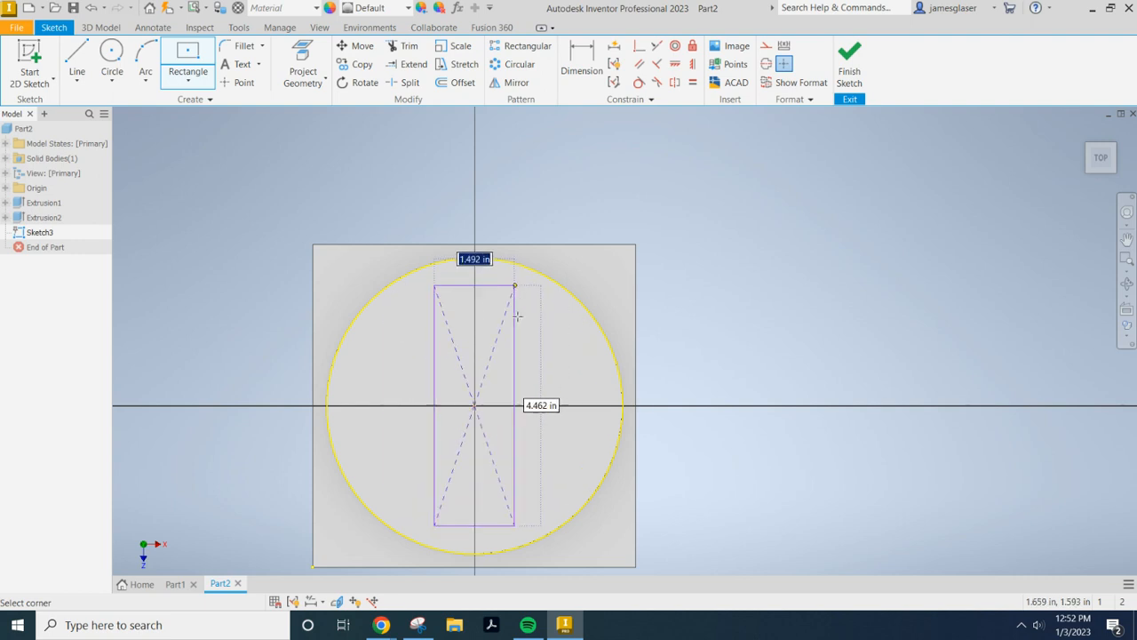
key("Escape")
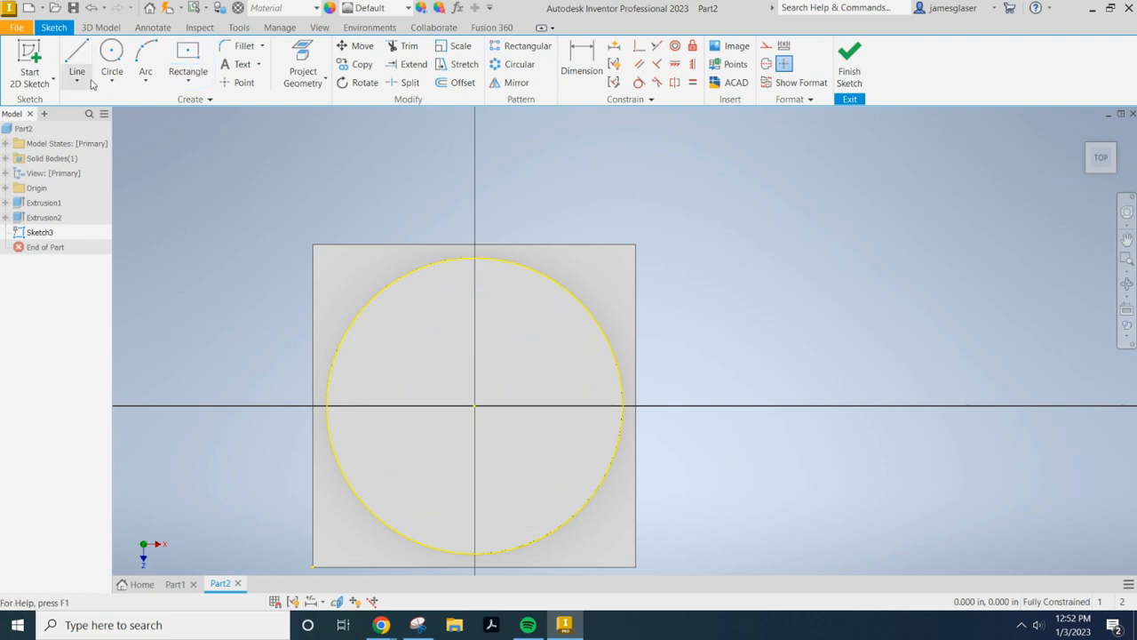
- Draw a three-point center rectangle from the circle's centre at a 45° angle, about 5.2 in wide and extending beyond the circle
left_click(188, 82)
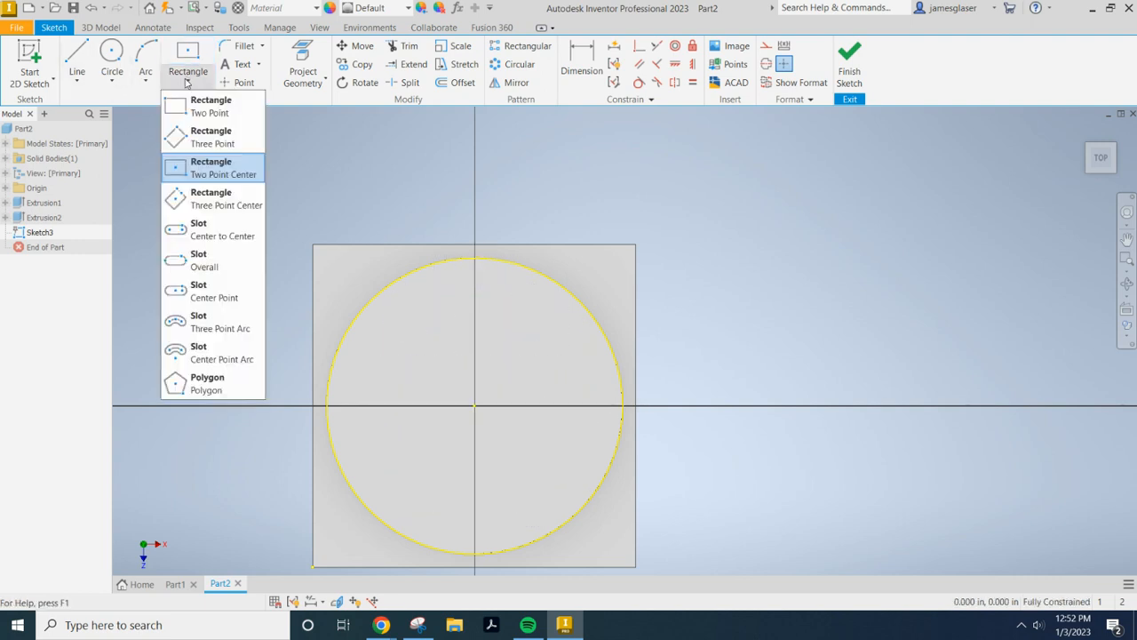
left_click(229, 197)
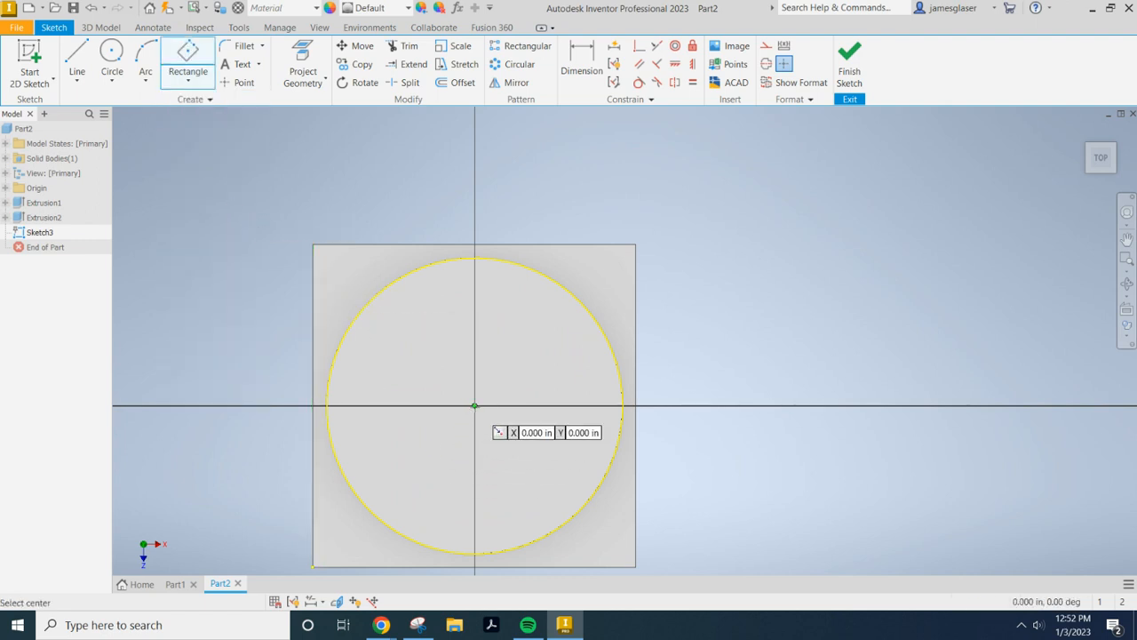
left_click(474, 405)
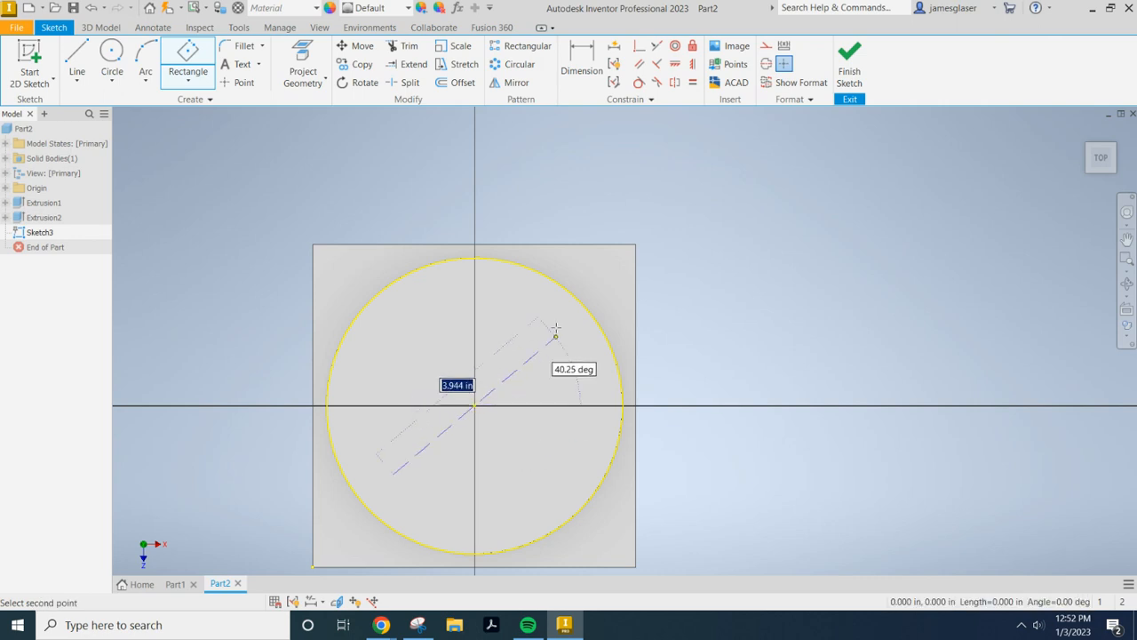
key("Tab")
type("45")
key("Tab")
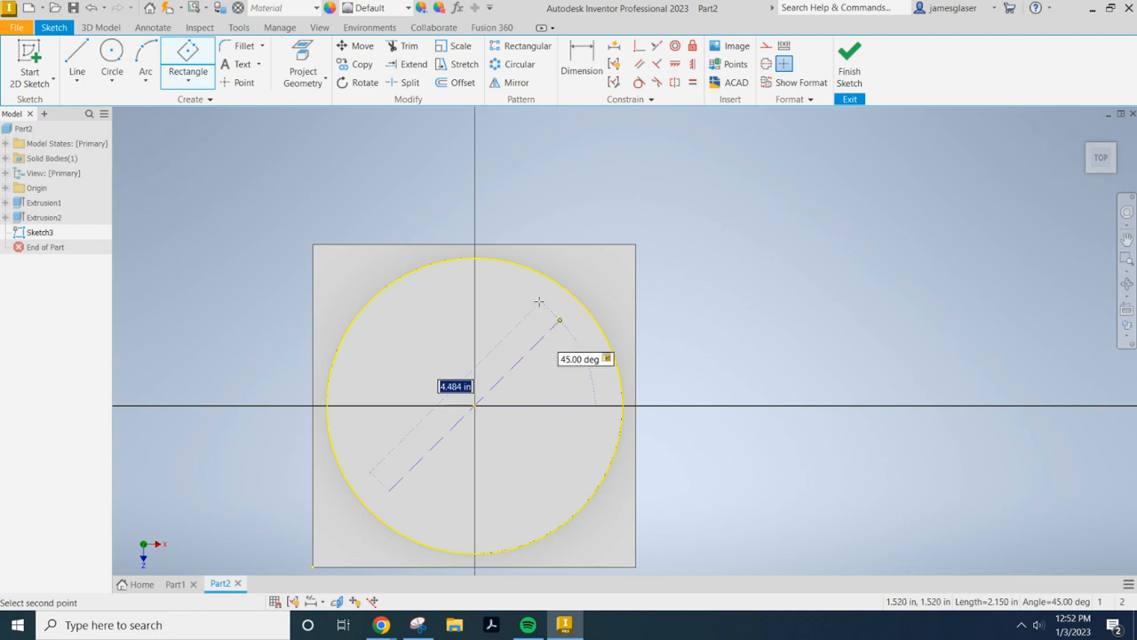
left_click(664, 210)
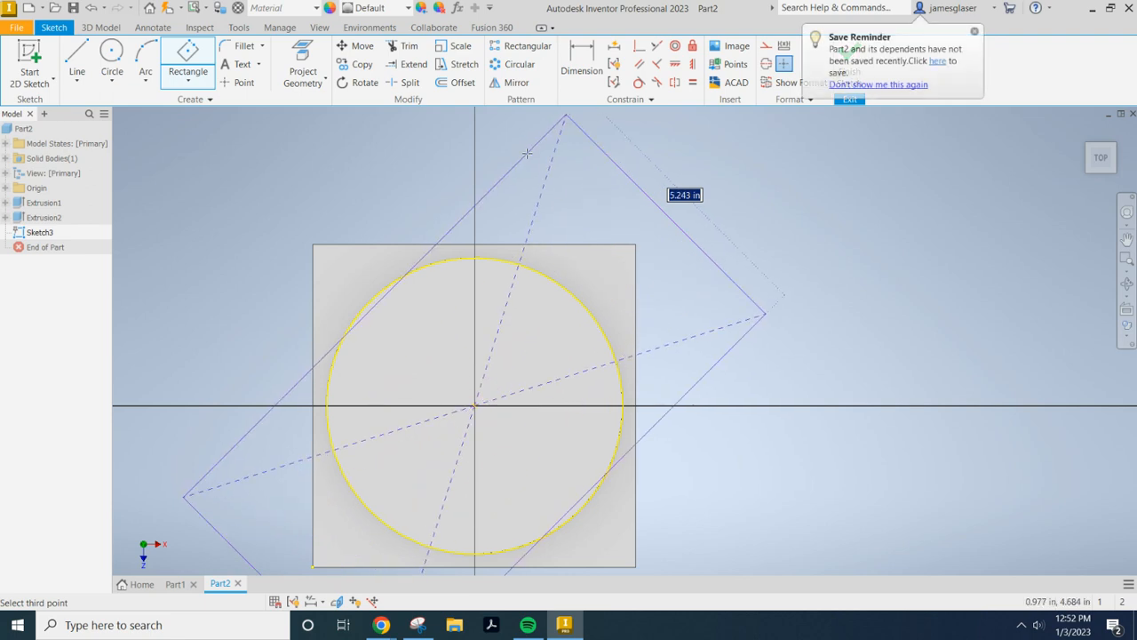
left_click(527, 154)
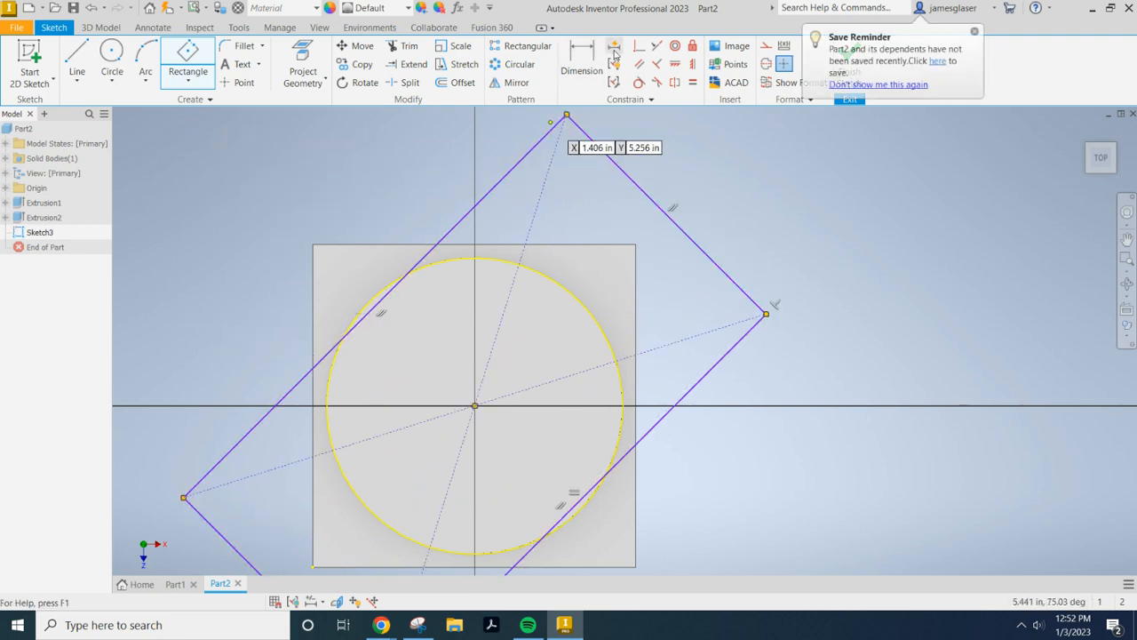
key("Escape")
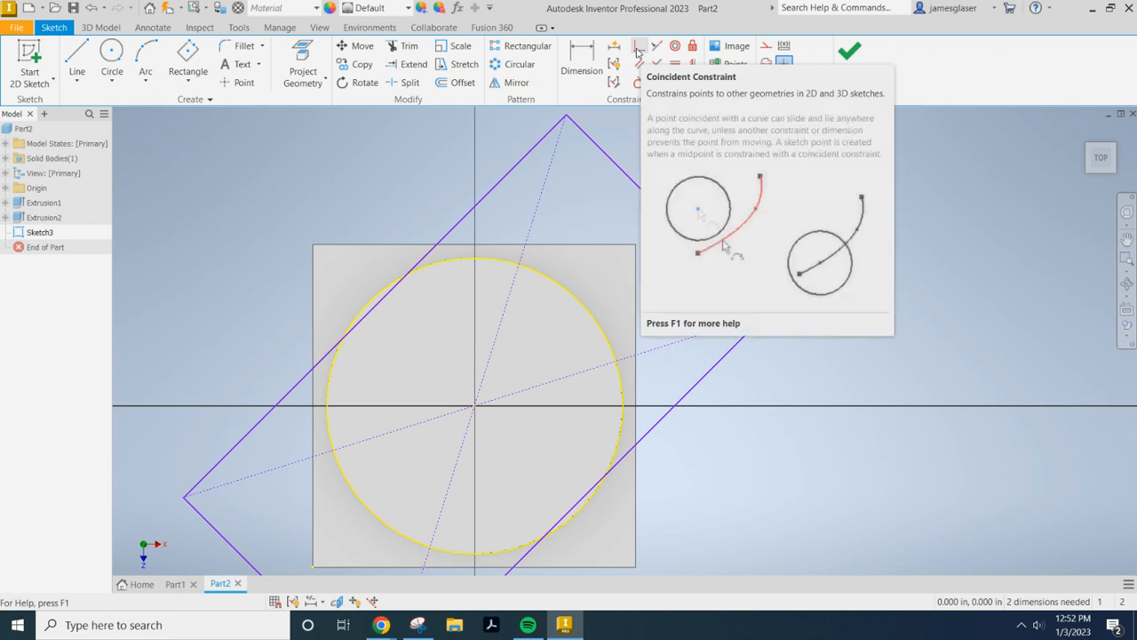
- Constrain the rectangle's upper corner coincident with the projected circle
left_click(639, 50)
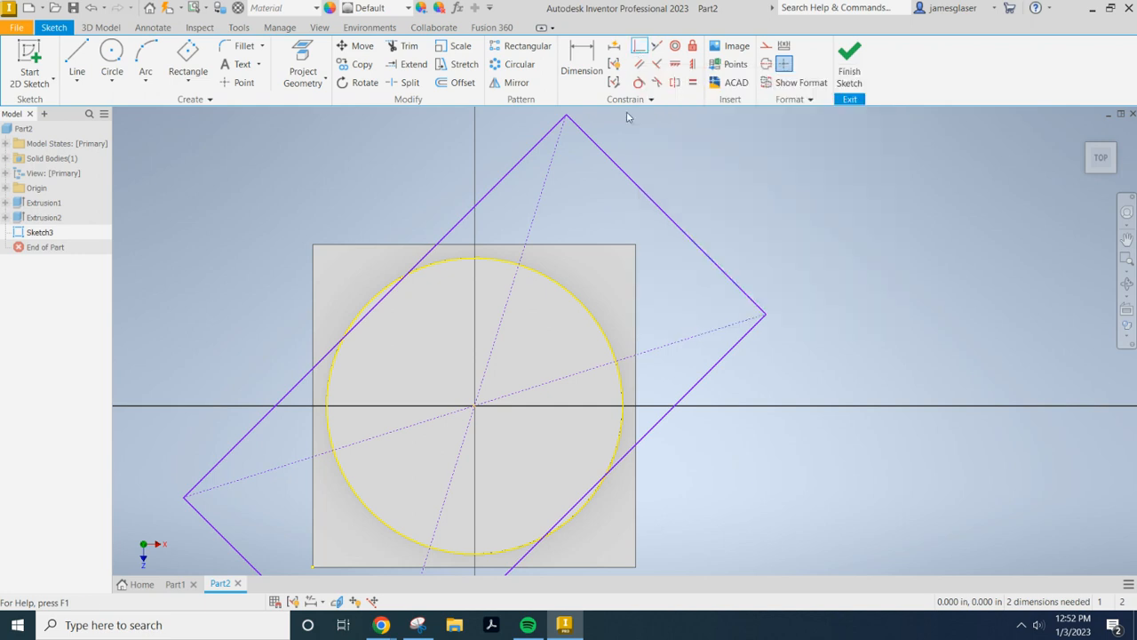
left_click(567, 118)
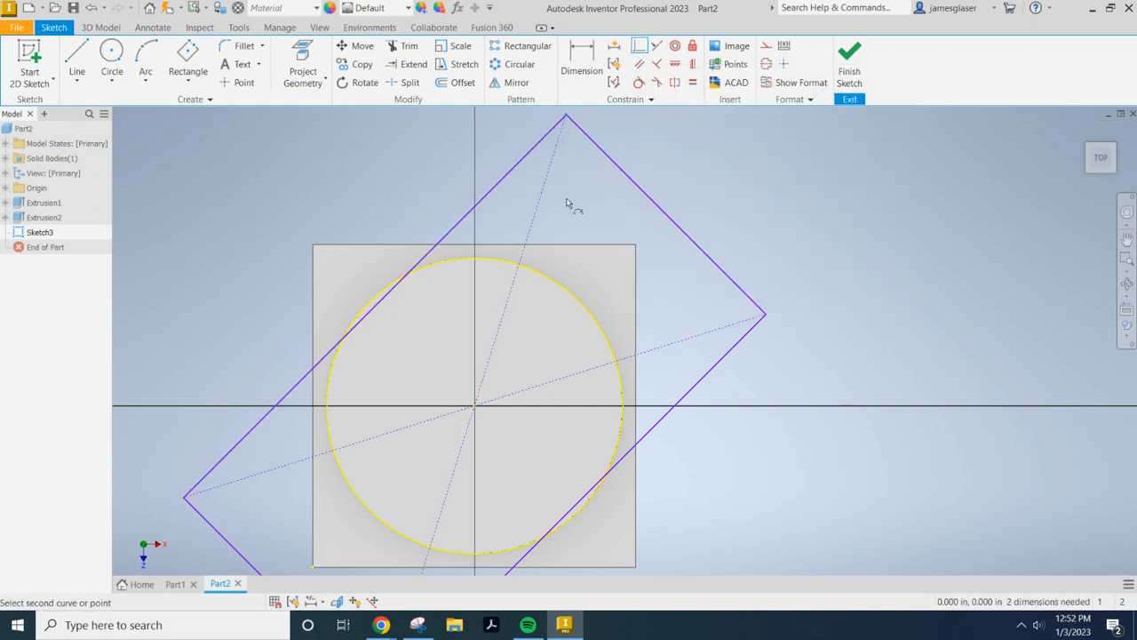
left_click(477, 260)
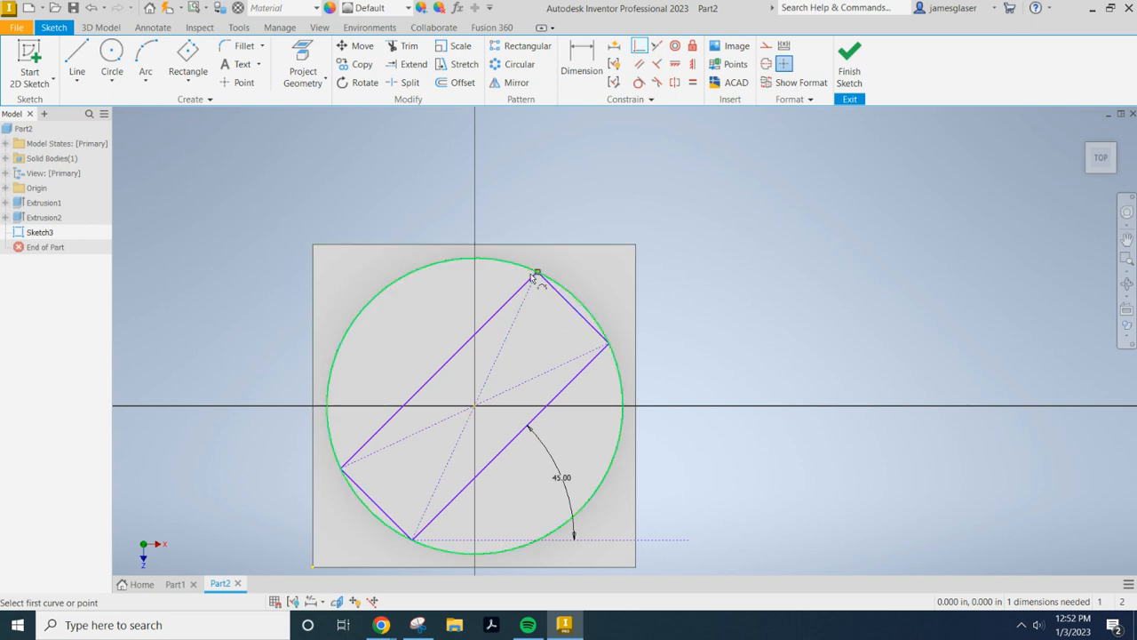
left_click(471, 263)
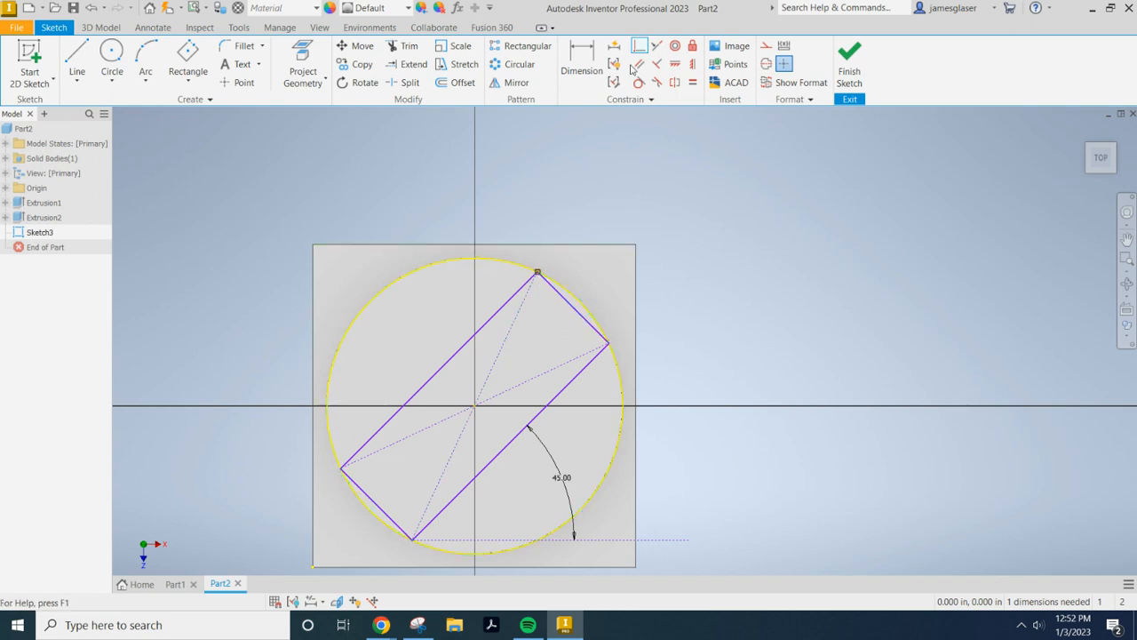
- Align the rectangle's upper corner vertically with the circle's centre using a Vertical constraint
left_click(692, 70)
left_click(538, 273)
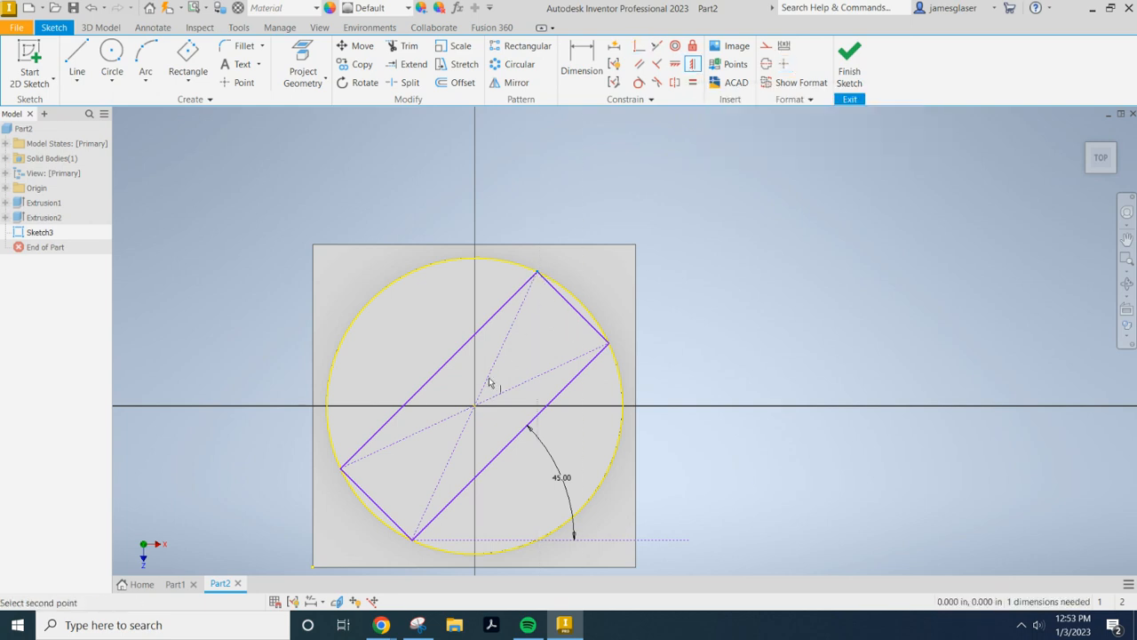
left_click(474, 407)
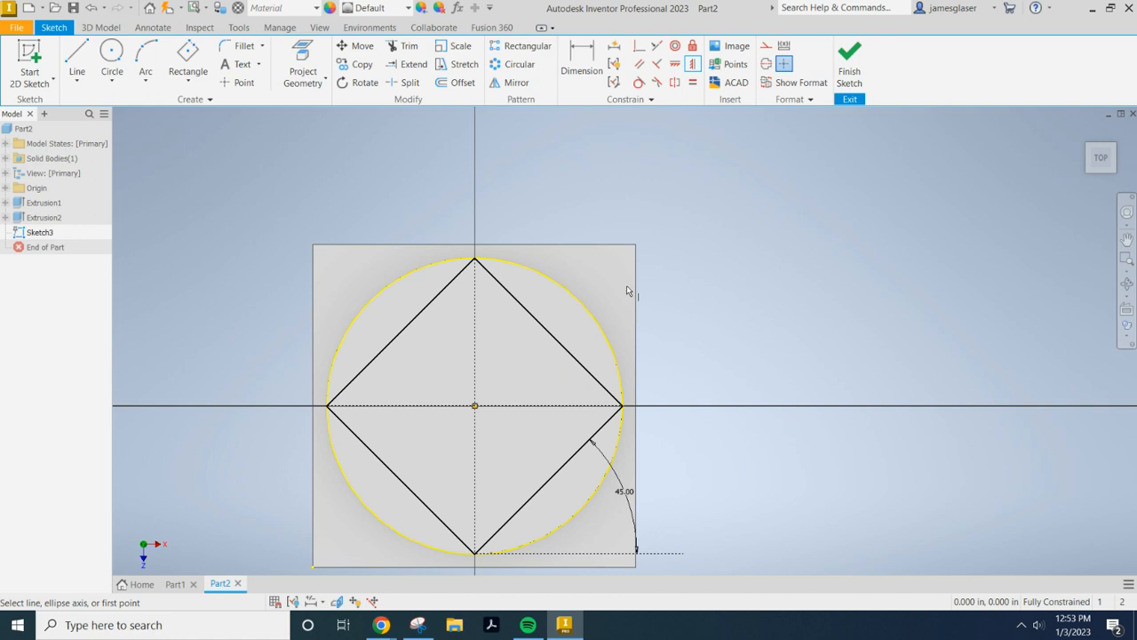
- Extrude the diamond profile 0.25 in upward, joined to the disc
key("e")
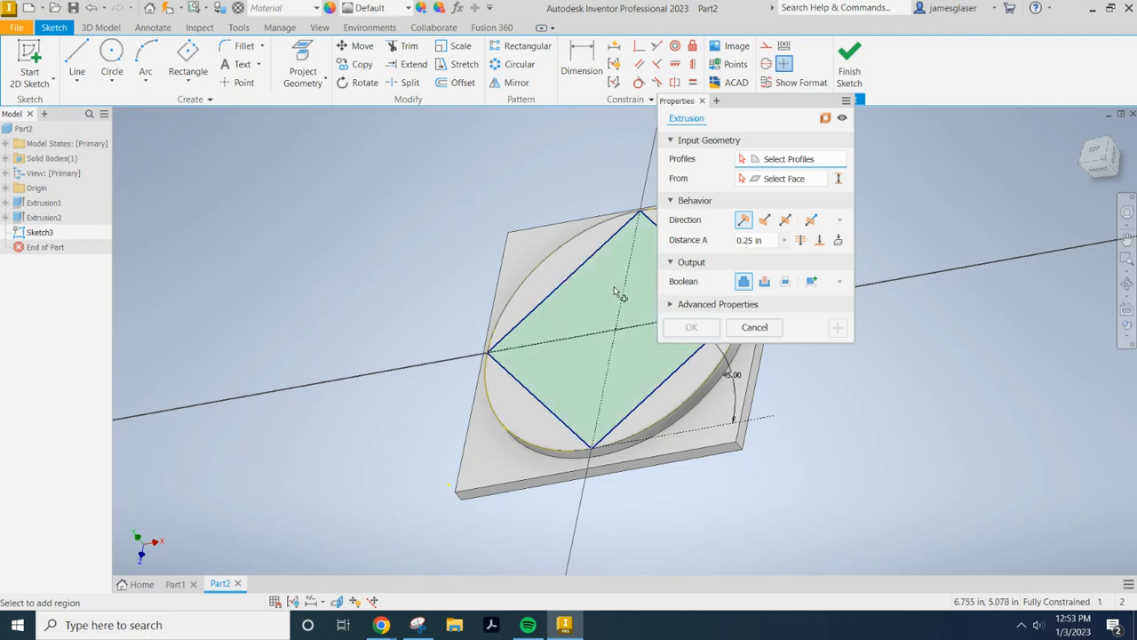
left_click(611, 294)
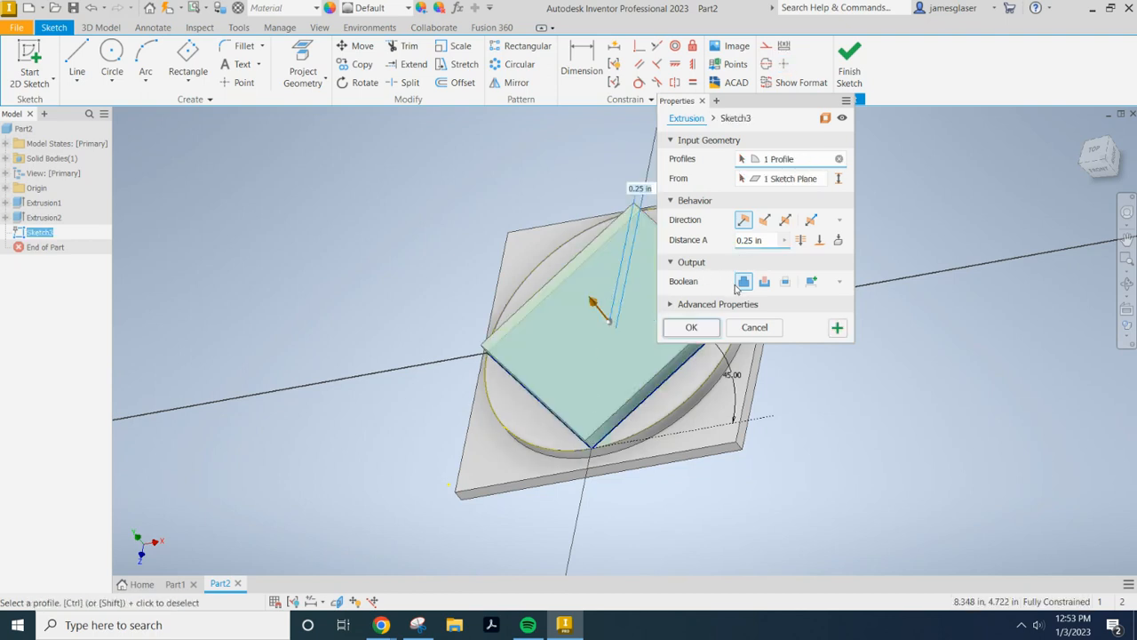
left_click(688, 327)
- Start a new sketch on the diamond's top face
mouse_move(996, 402)
middle_mouse_down("shift")
mouse_move(853, 432)
mouse_move(828, 409)
mouse_move(894, 449)
mouse_move(877, 496)
mouse_move(841, 426)
middle_mouse_up("shift")
left_click(1100, 158)
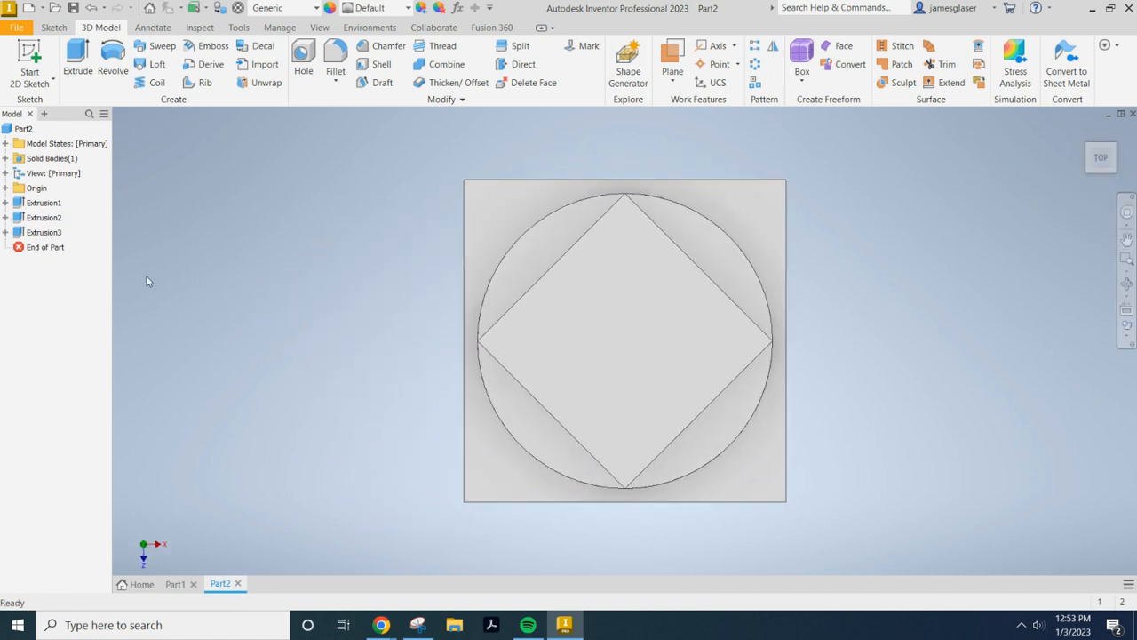
left_click(32, 71)
left_click(41, 62)
left_click(657, 389)
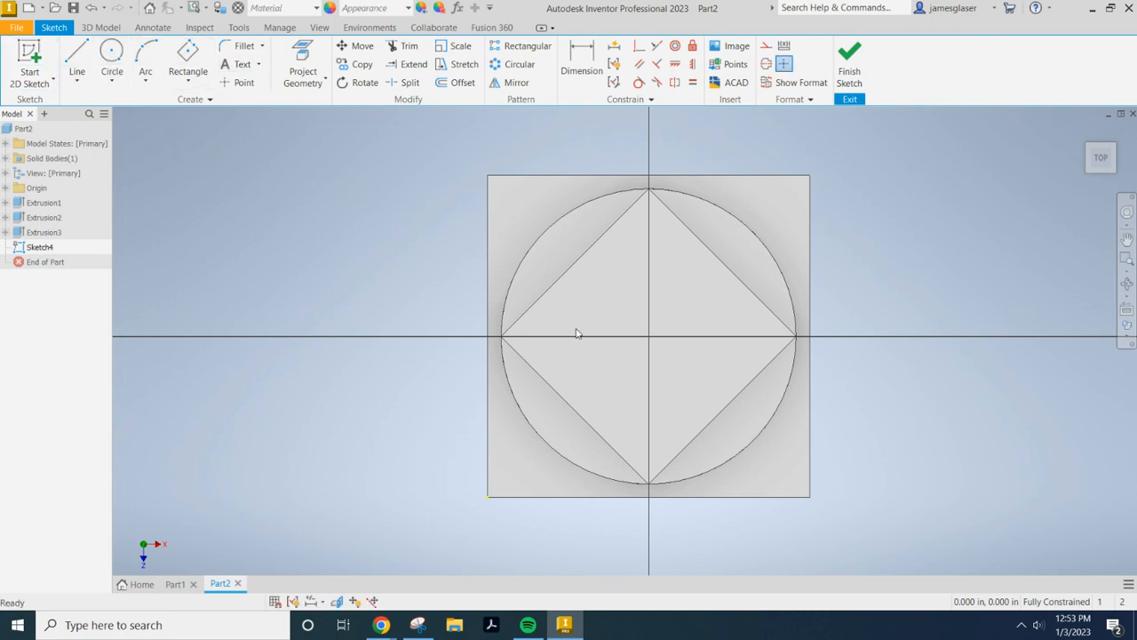
- Add the sketch text JG in a text box spanning the middle of the diamond
left_click(238, 63)
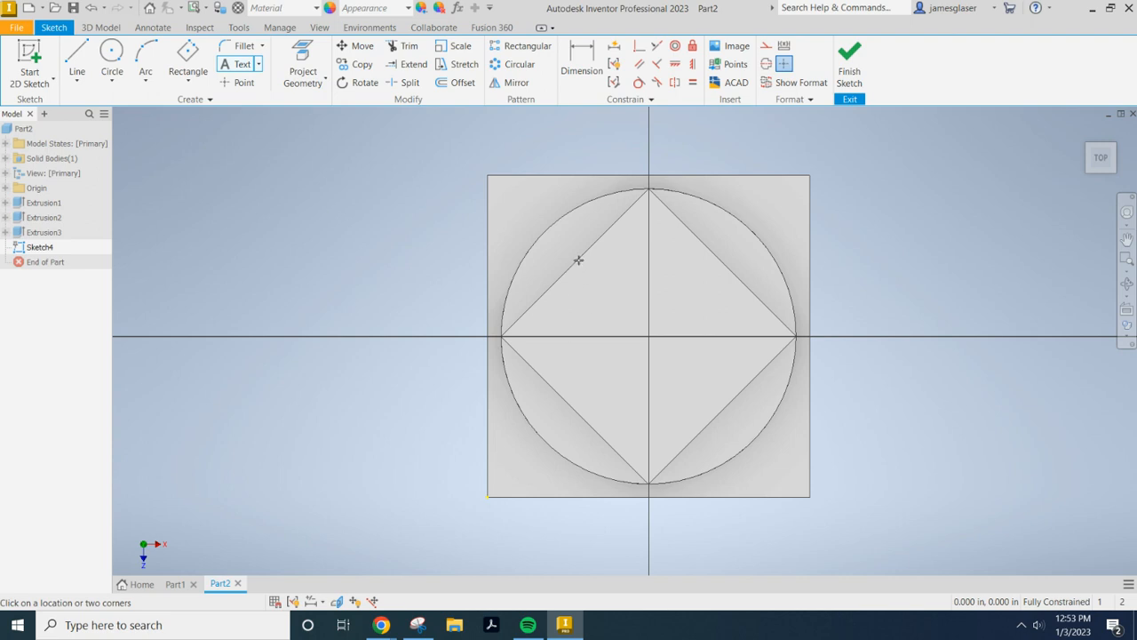
left_click_drag(584, 255, 727, 407)
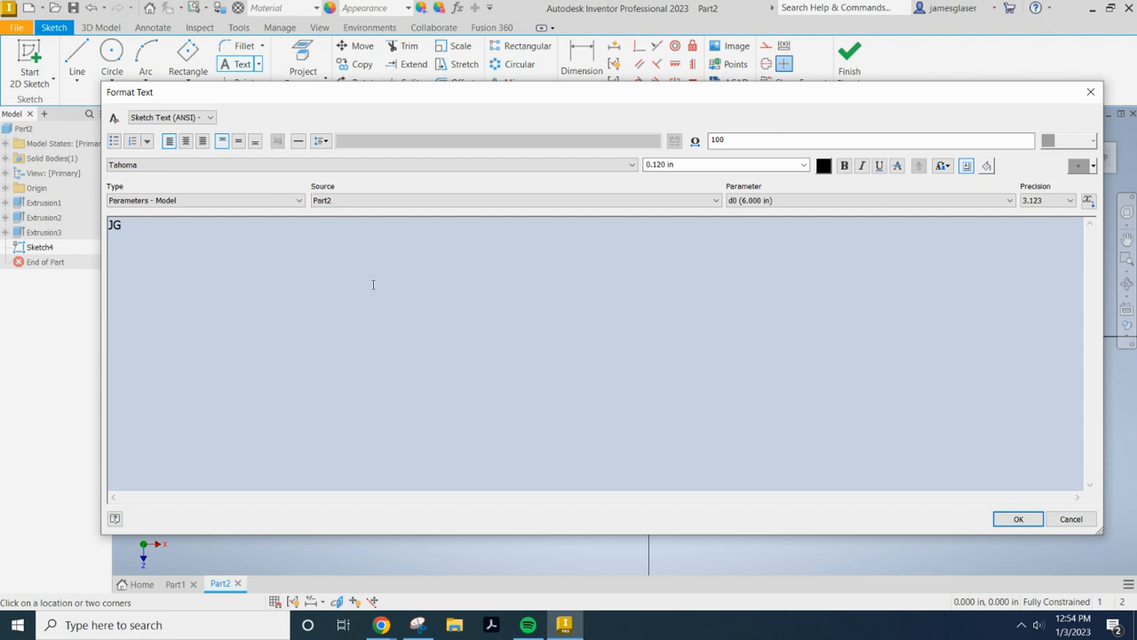
left_click(1018, 520)
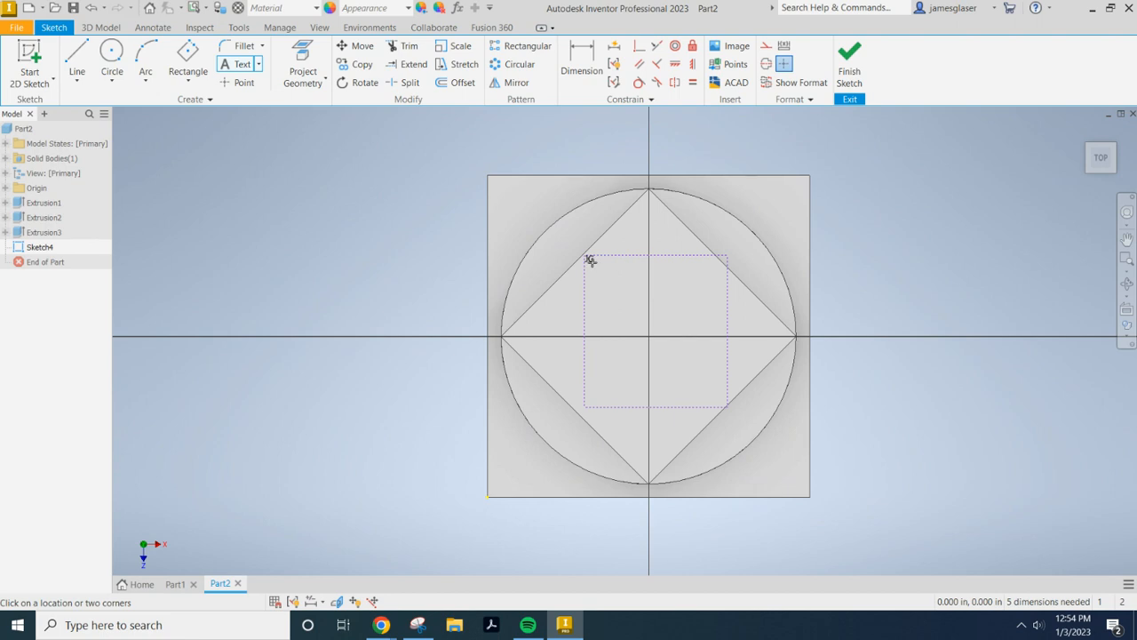
key("Escape")
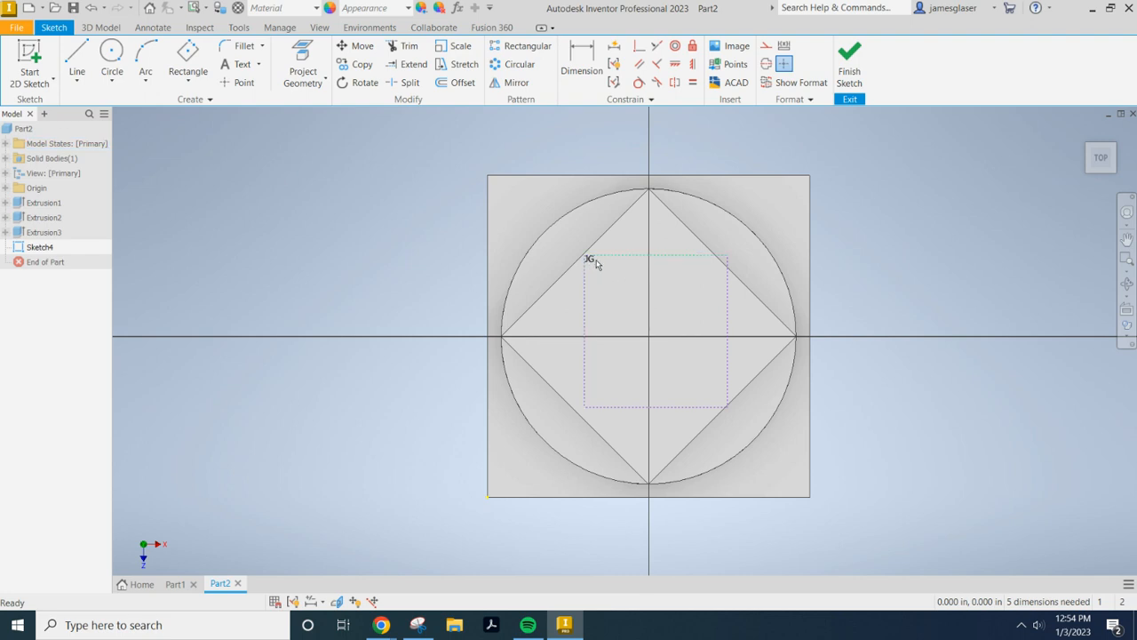
- Set the height of the JG text to 2 in
scroll(595, 263, "down", 3)
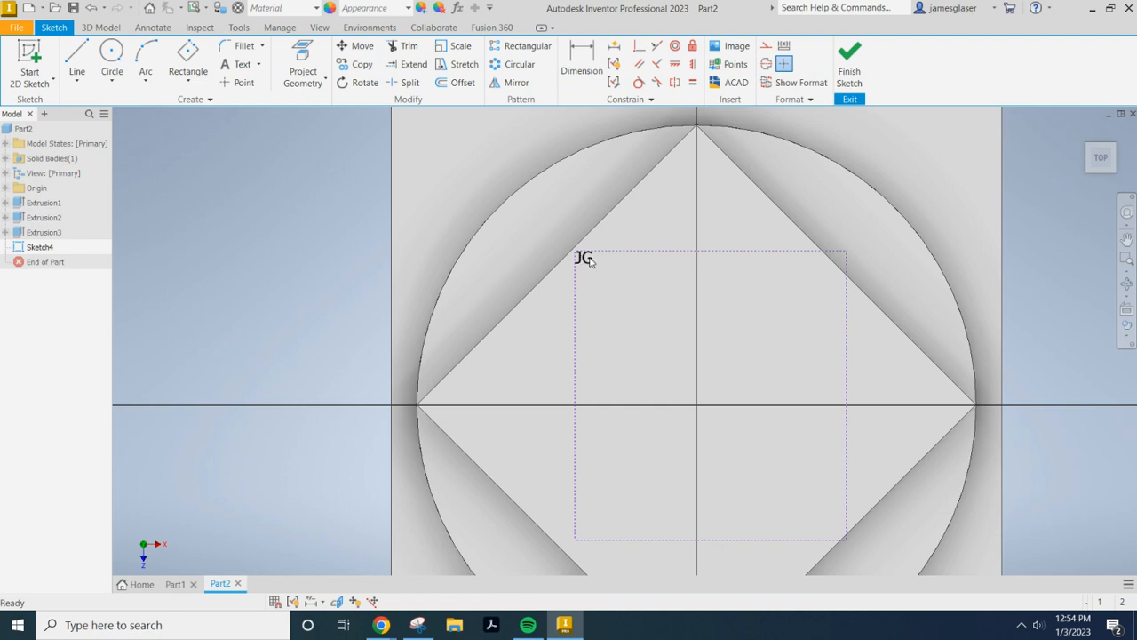
left_click(587, 258)
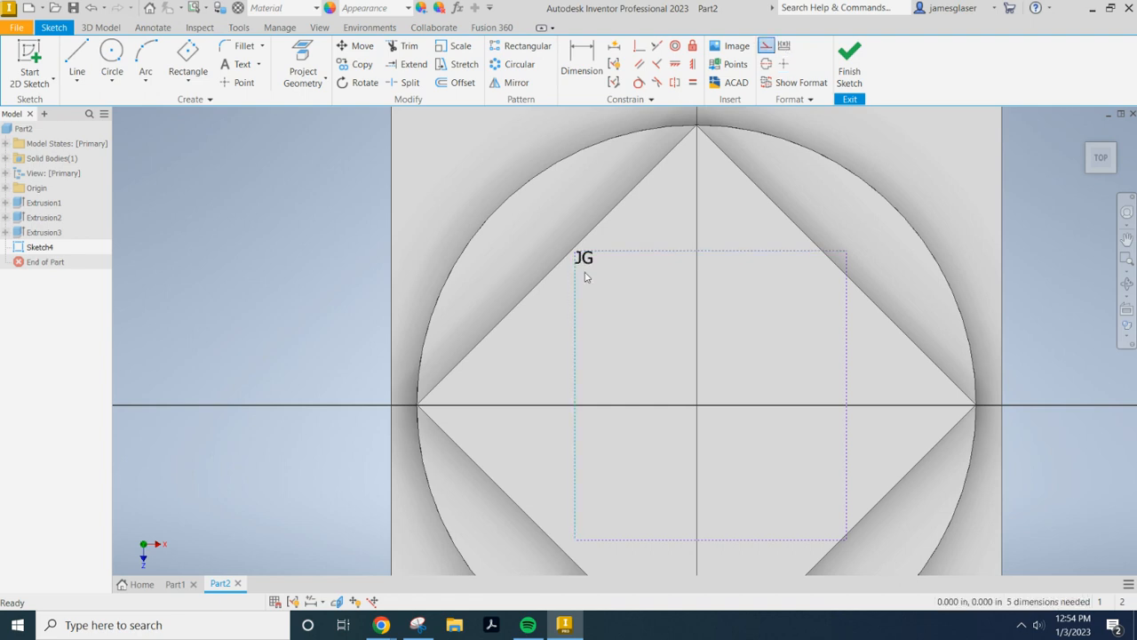
scroll(584, 277, "up", 5)
double_click(610, 158)
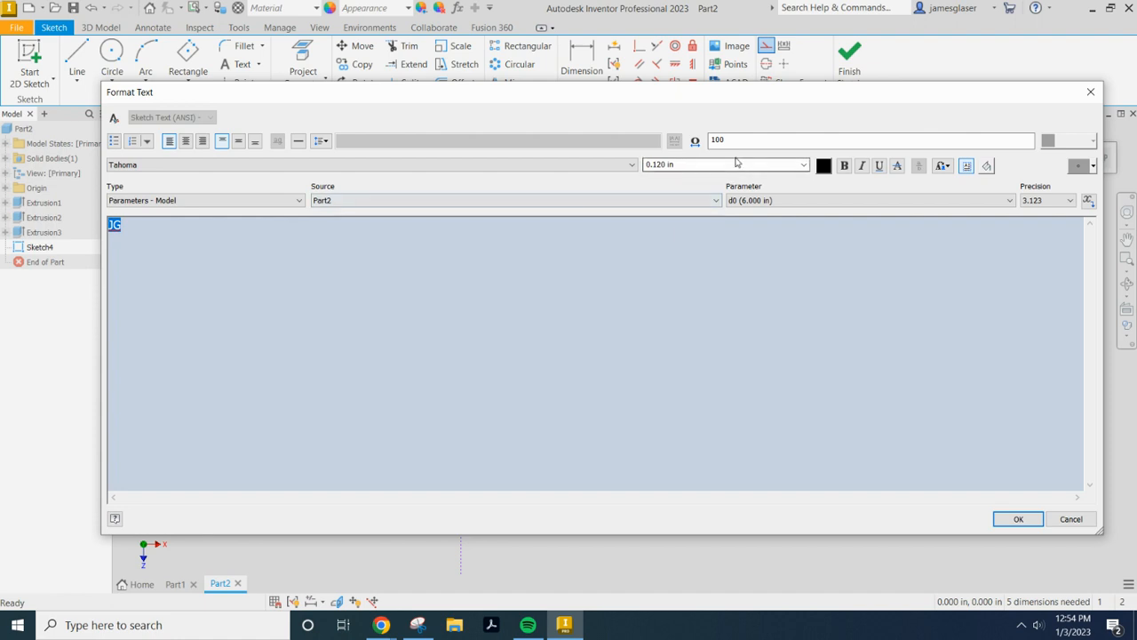
type("2")
key("Return")
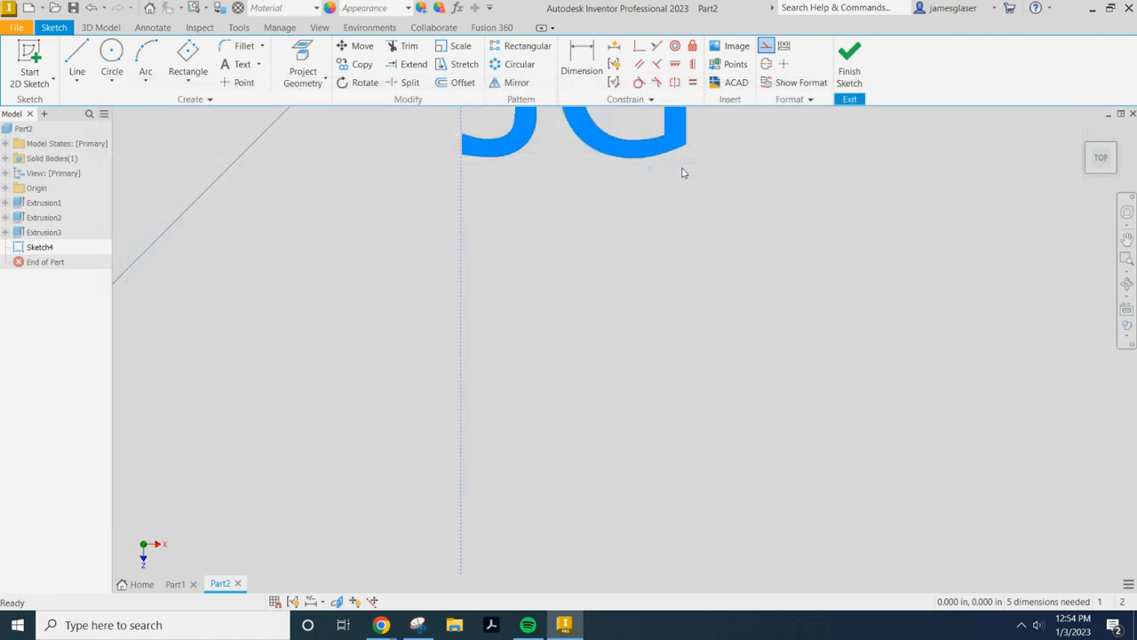
- Move the enlarged JG text to the middle of the diamond
scroll(931, 404, "up", 7)
scroll(1042, 459, "up", 4)
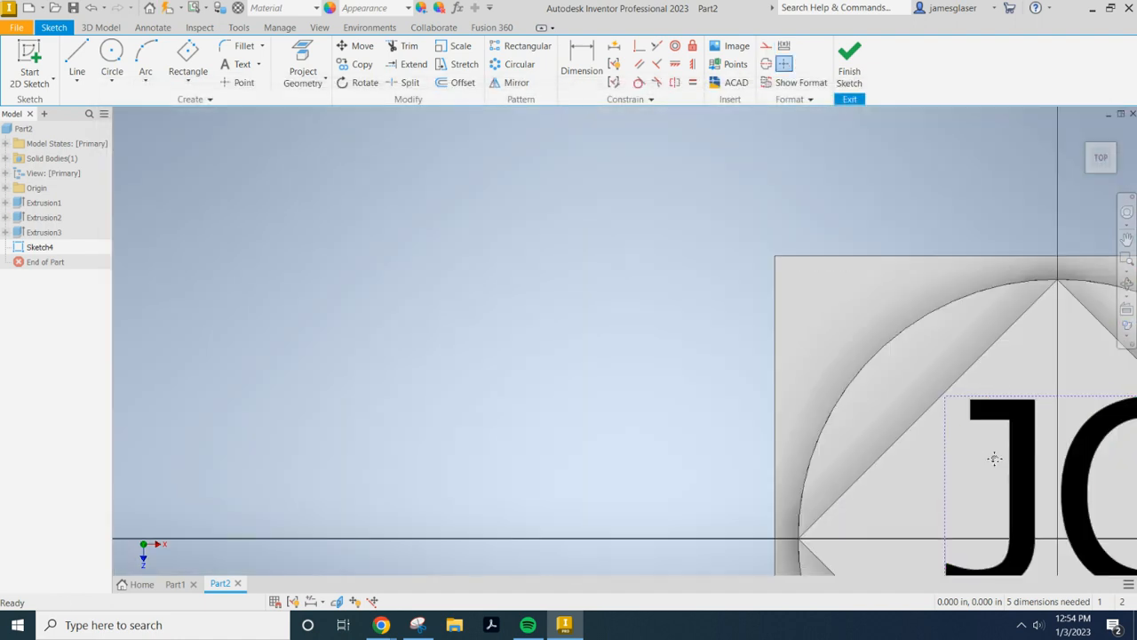
left_click_drag(709, 331, 696, 363)
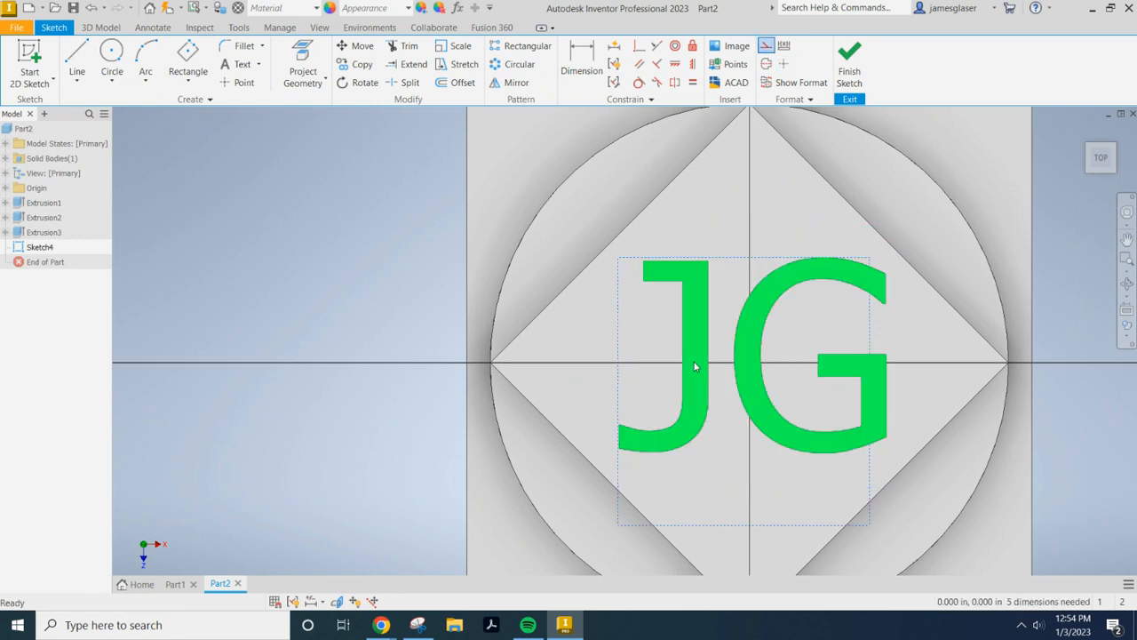
- Try the Trajan Pro font on the JG text
double_click(694, 362)
mouse_move(358, 385)
left_mouse_down()
mouse_move(112, 354)
mouse_move(403, 190)
left_mouse_up()
left_click(414, 167)
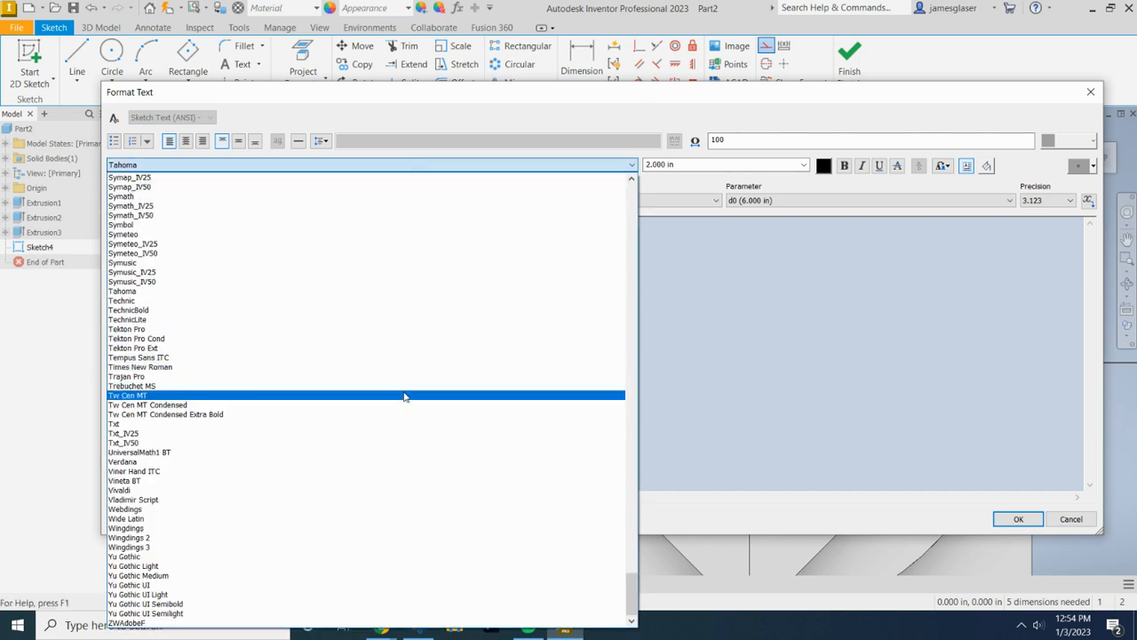
left_click(407, 376)
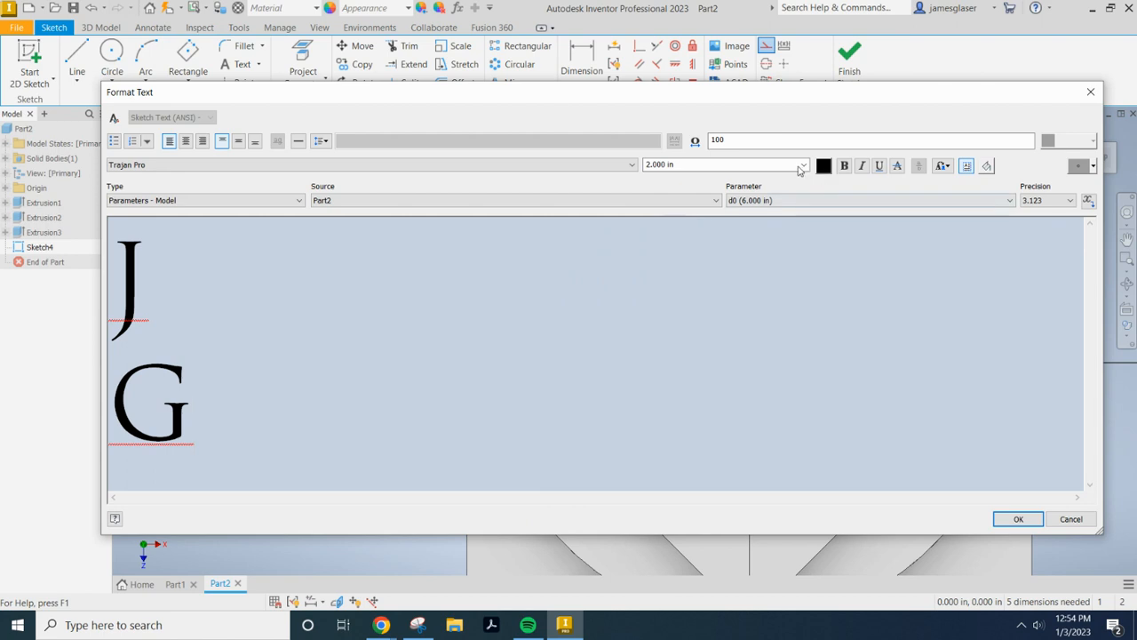
left_click(240, 164)
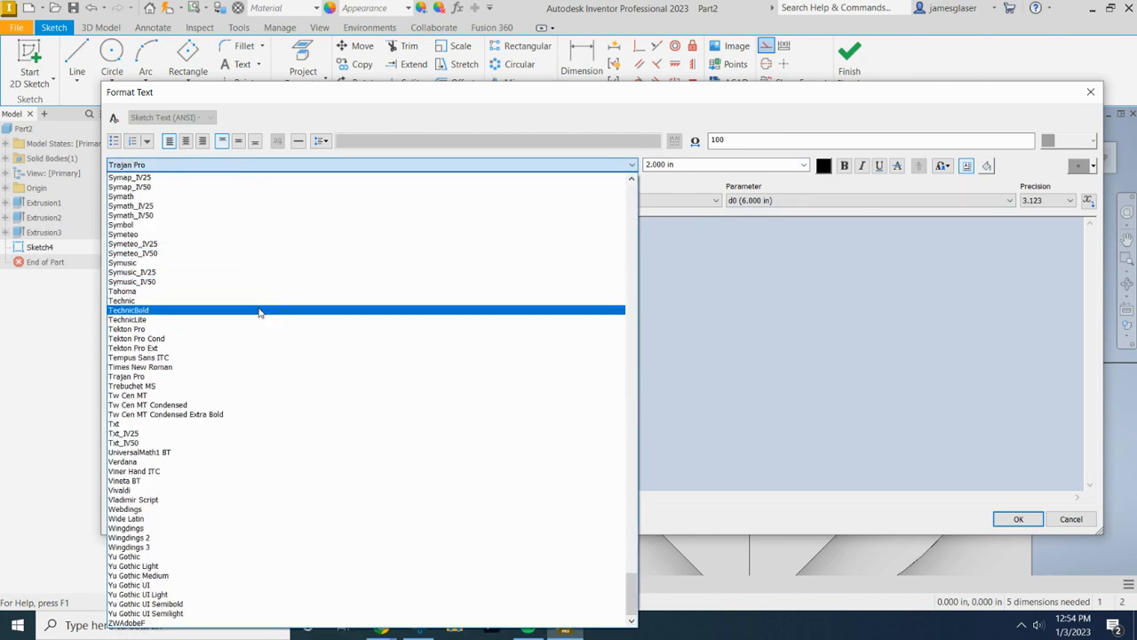
left_click(259, 292)
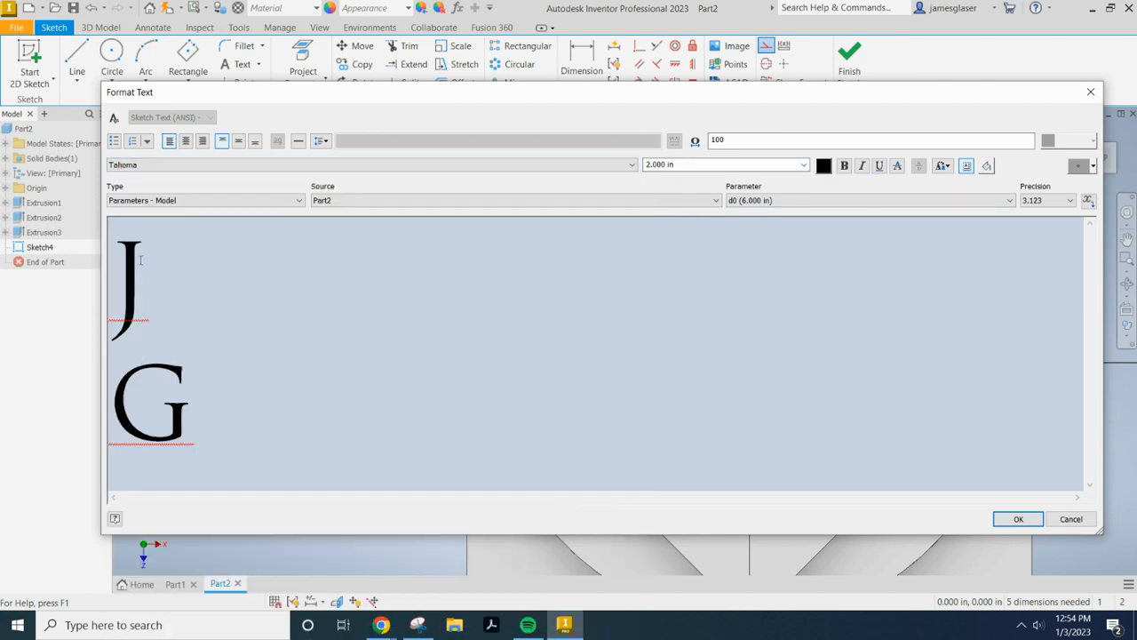
- Format the whole JG text in bold Tahoma
key("ctrl+a")
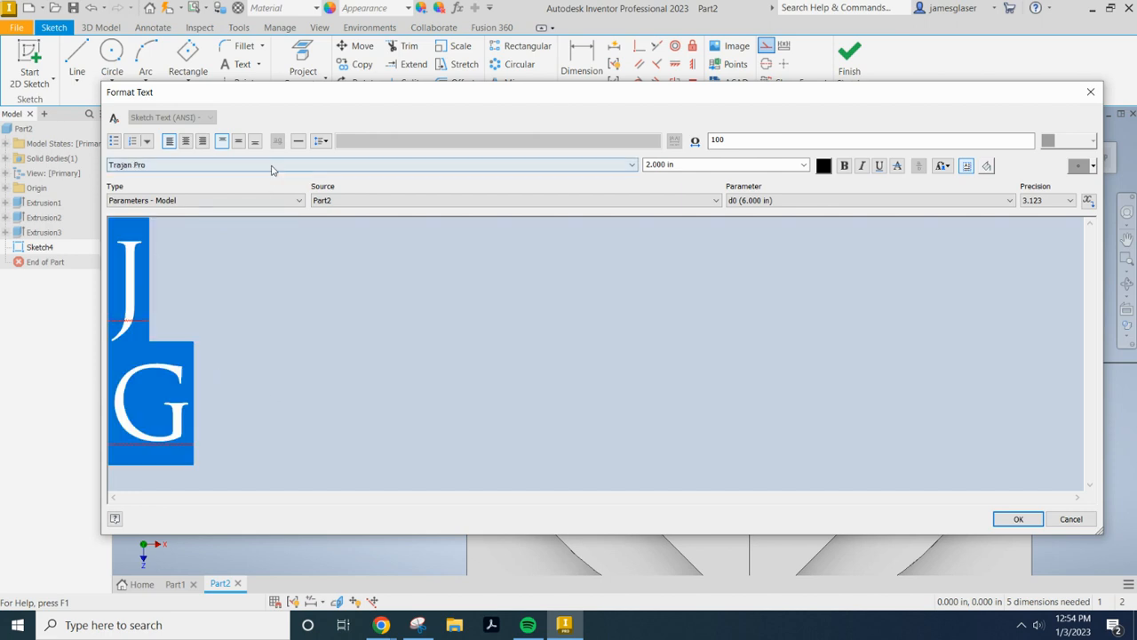
left_click(273, 165)
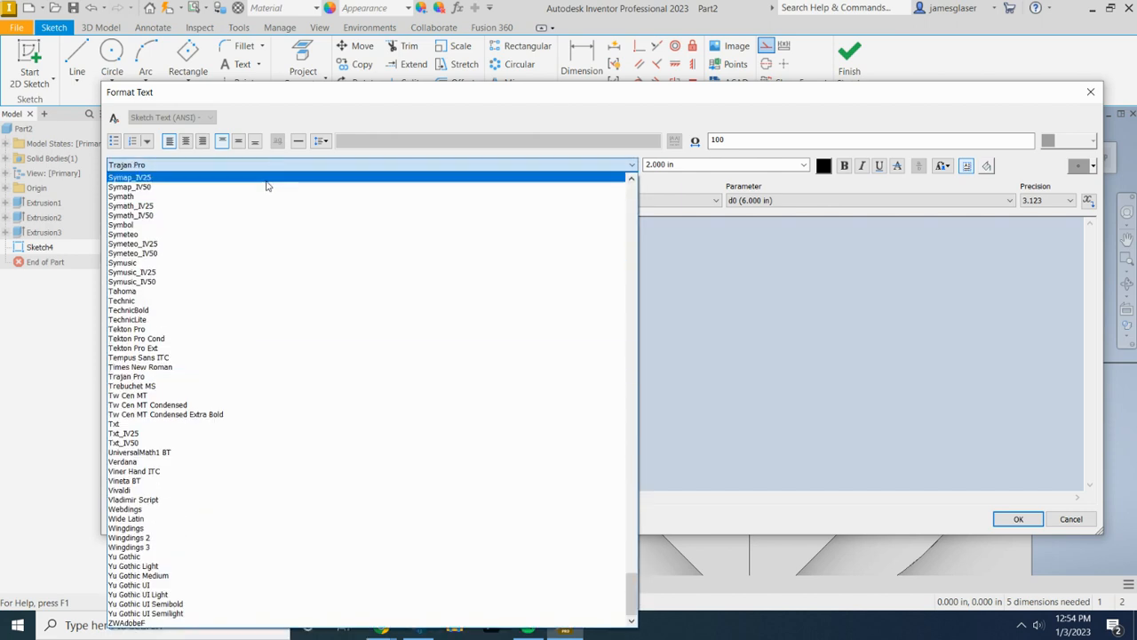
left_click(267, 293)
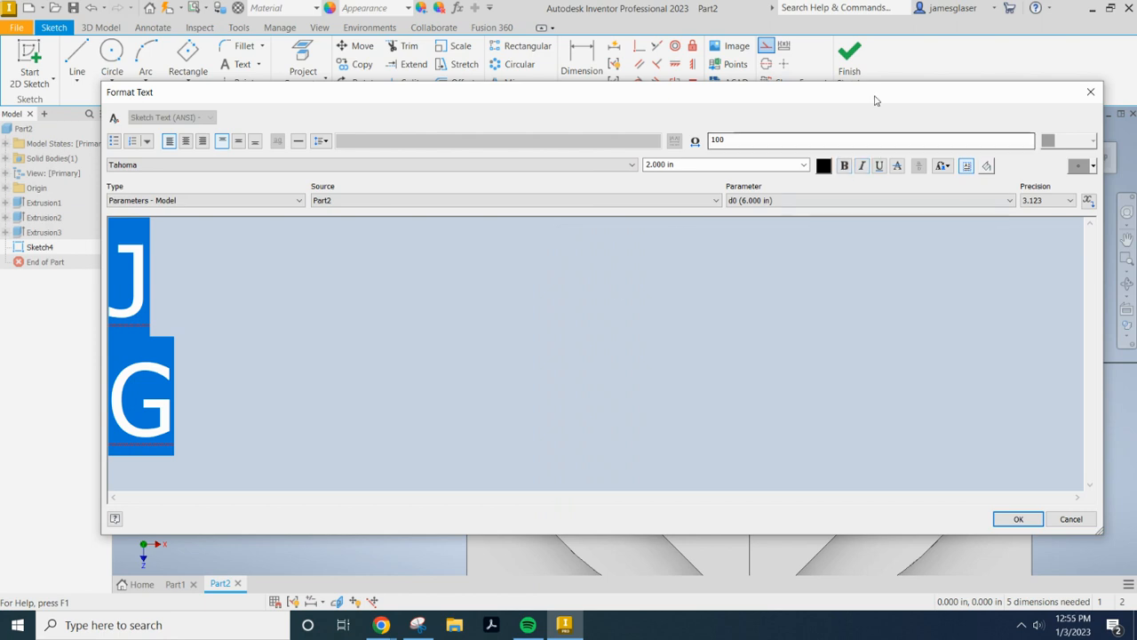
left_click(844, 166)
left_click(1036, 521)
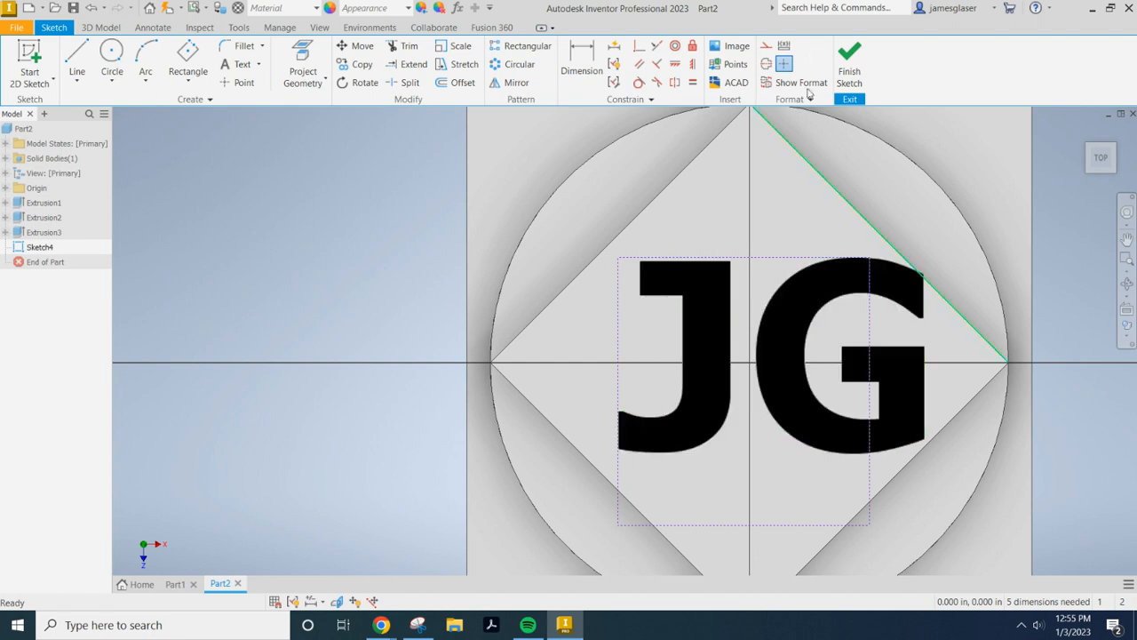
- Reposition the bold JG text so it is centred within the diamond and finish the sketch
left_click_drag(816, 309, 794, 309)
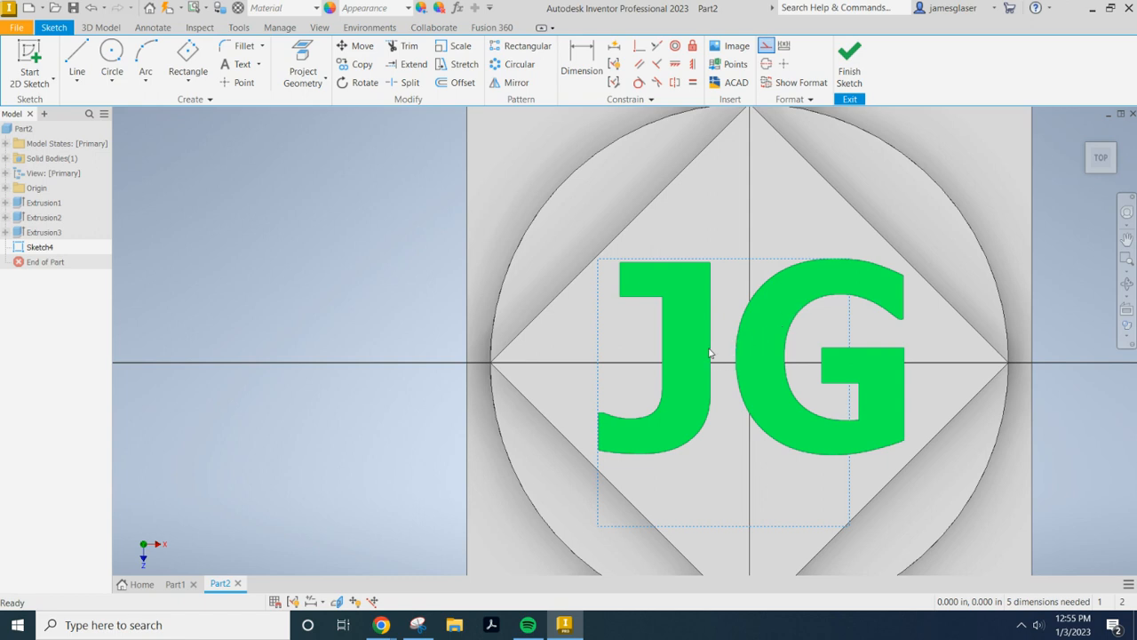
left_click_drag(684, 324, 688, 323)
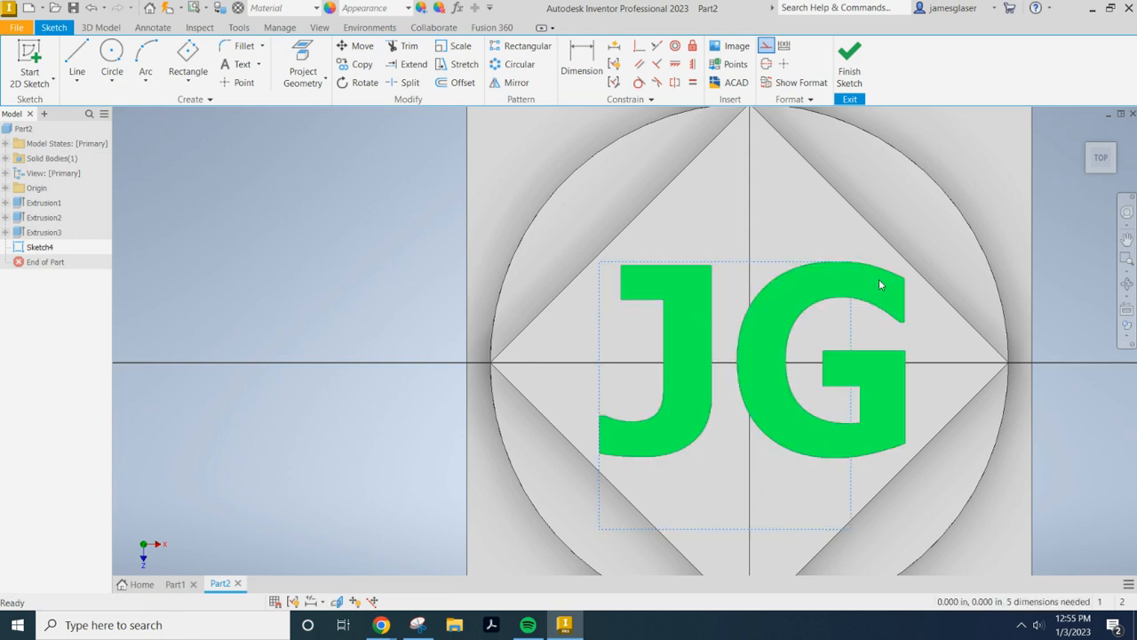
left_click_drag(677, 288, 685, 289)
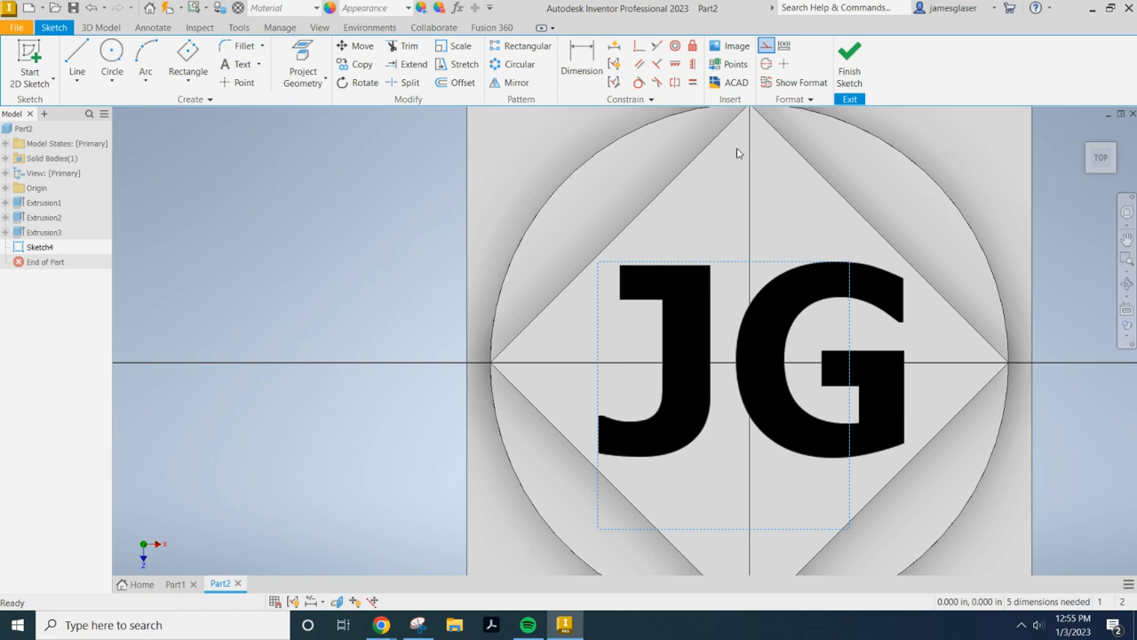
left_click(850, 73)
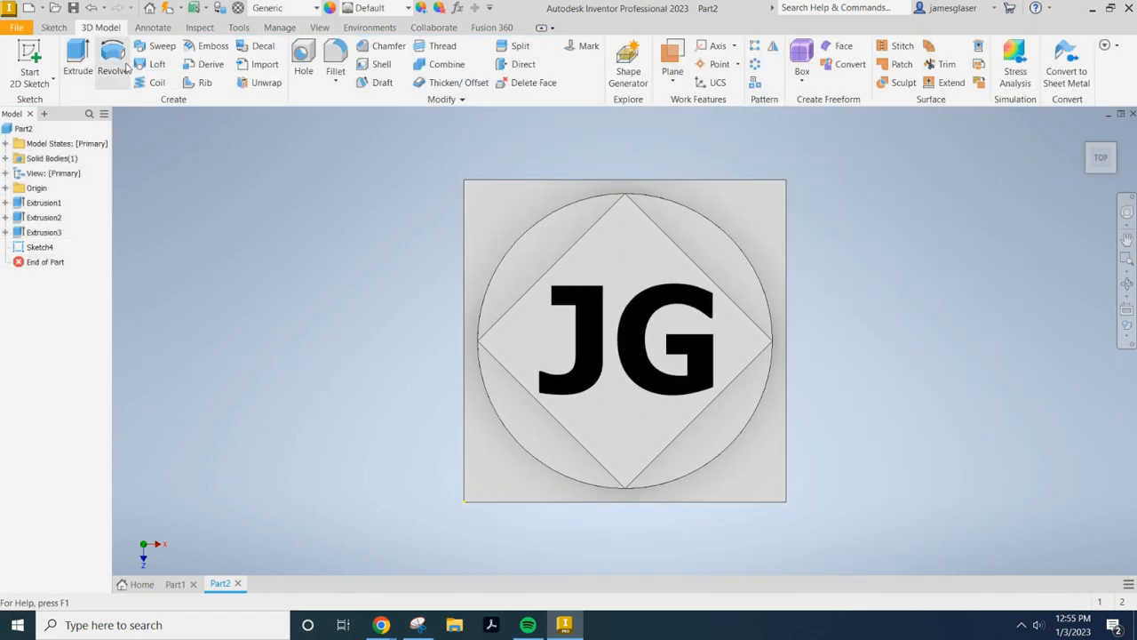
- Engrave the JG text 0.15 in deep into the diamond's top face with the Emboss command
left_click(207, 46)
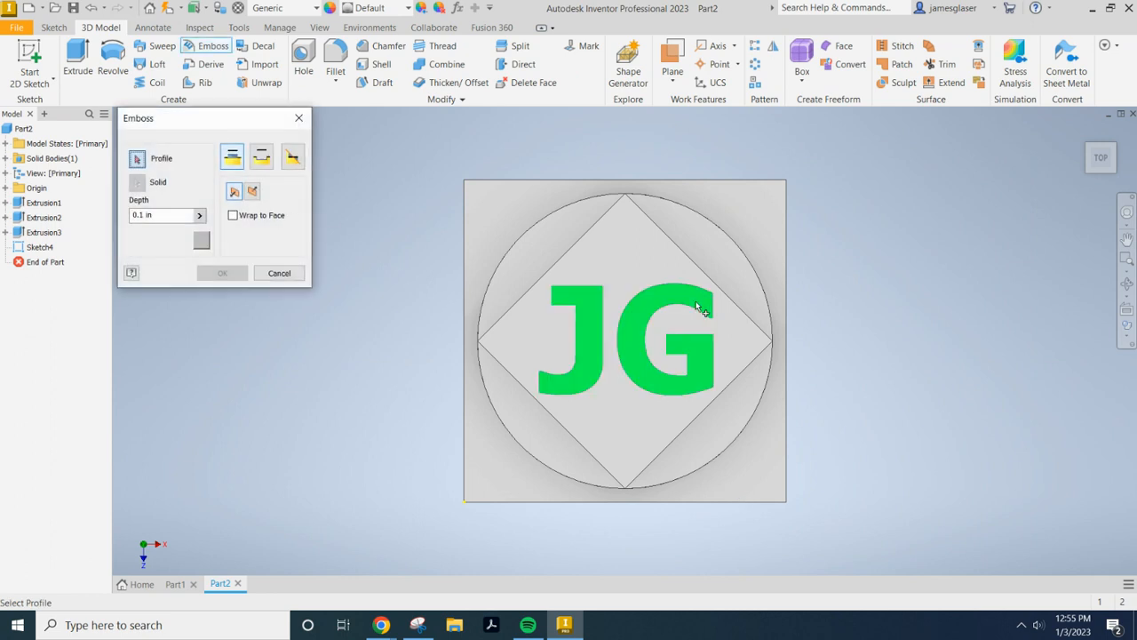
left_click(648, 335)
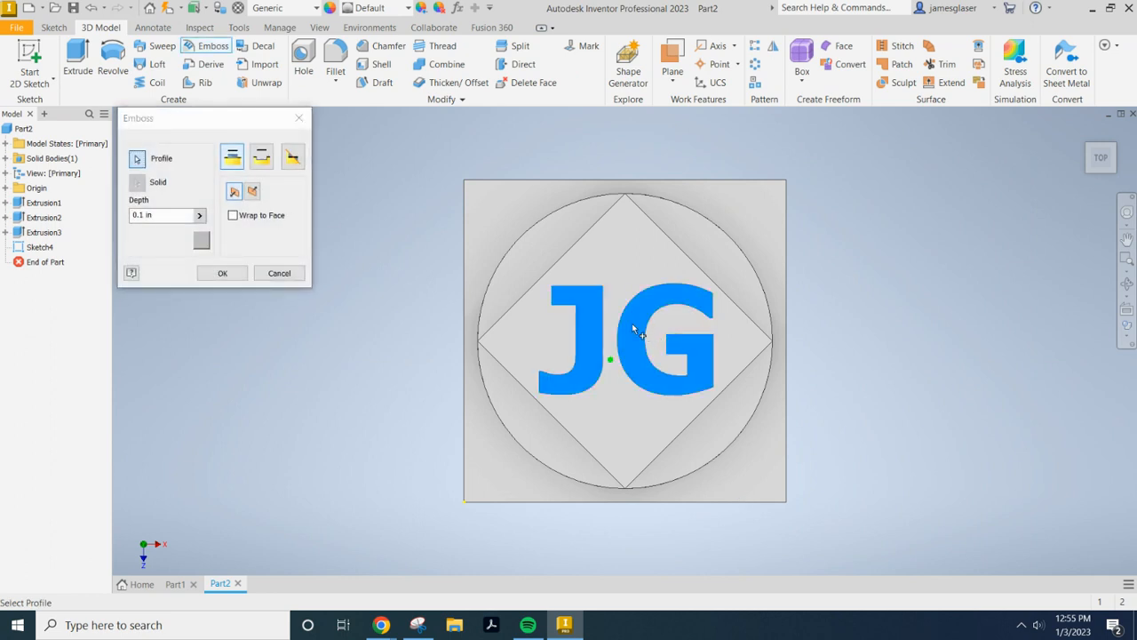
left_click(262, 158)
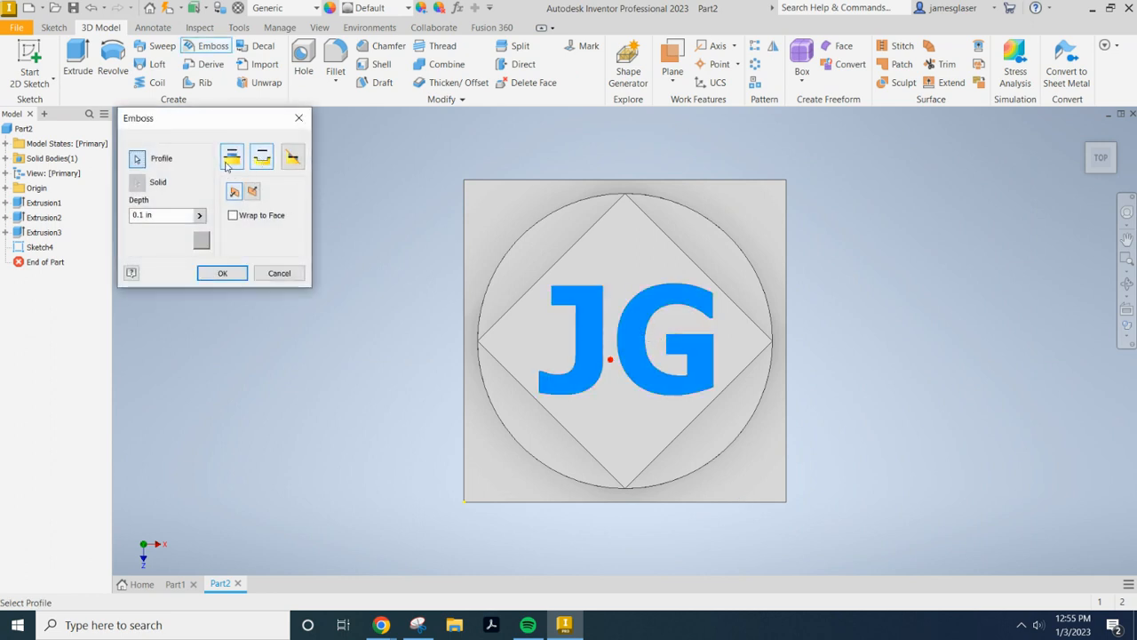
left_click(142, 215)
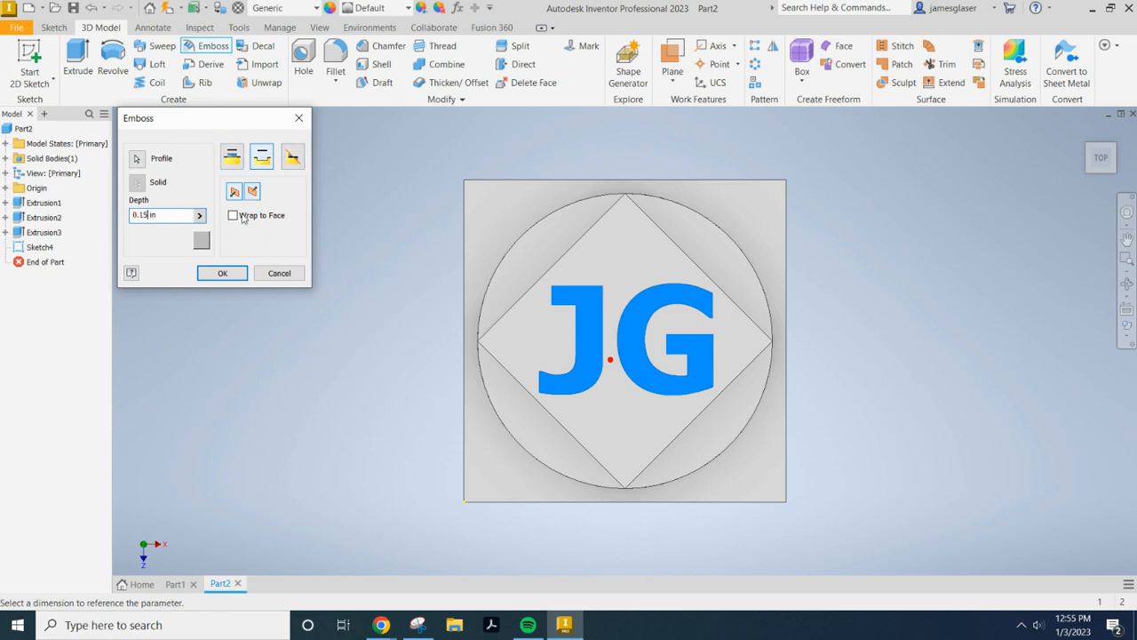
left_click(229, 278)
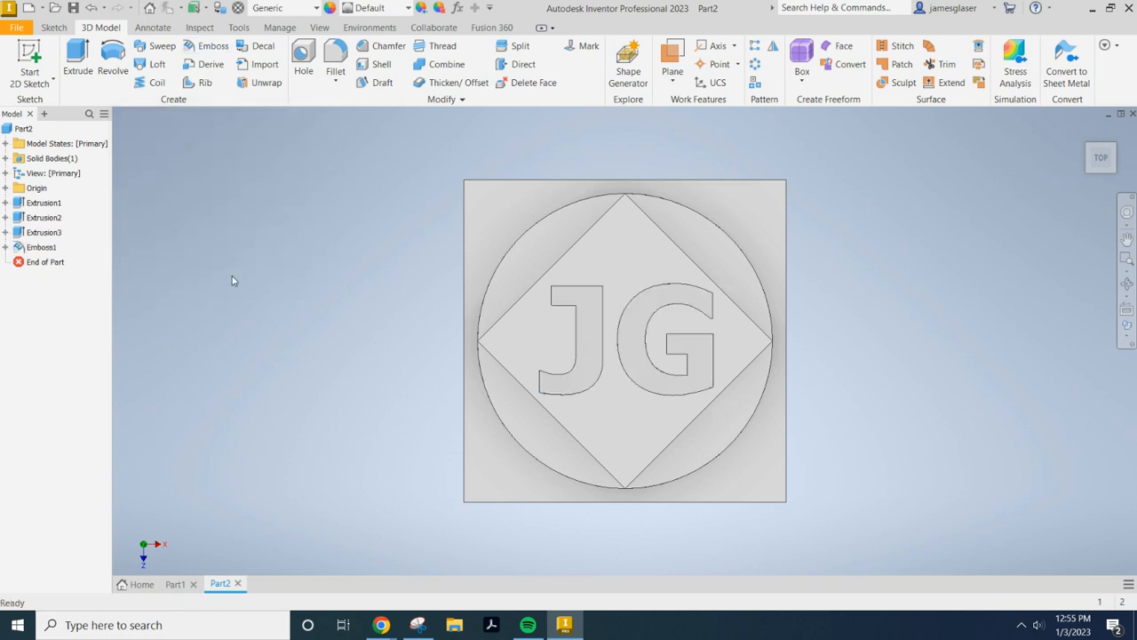
- Examine the stacked plate and its engraved letters from above, from the side and at oblique angles
mouse_move(1040, 447)
middle_mouse_down("shift")
mouse_move(1010, 411)
mouse_move(876, 457)
mouse_move(870, 436)
middle_mouse_up("shift")
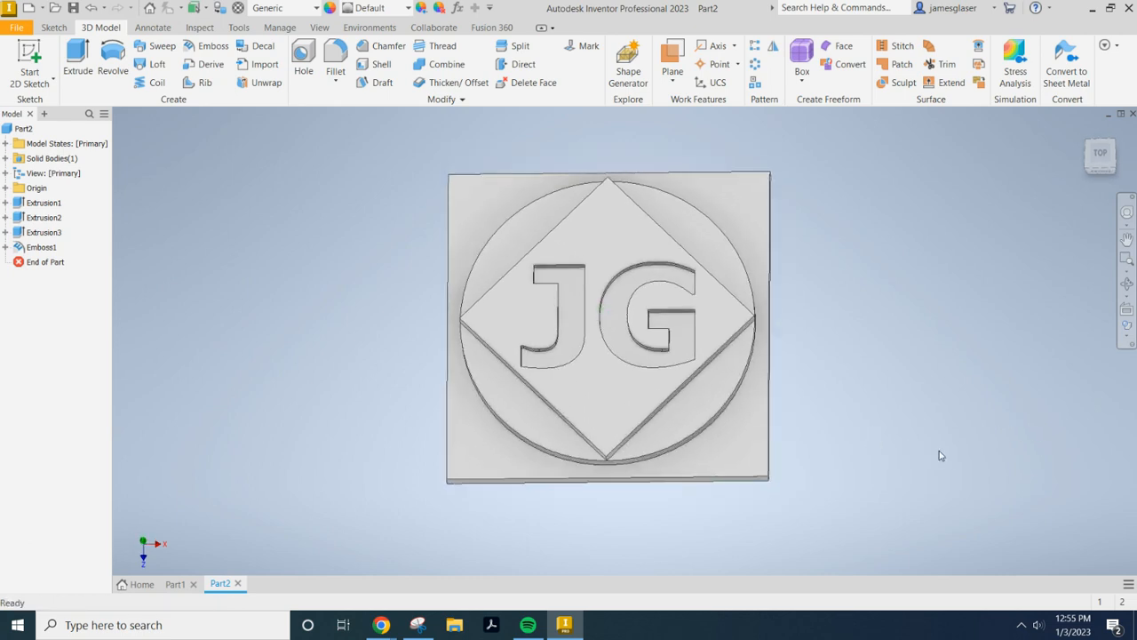
middle_click_drag(925, 521, 1008, 444, "shift")
middle_click_drag(607, 311, 600, 348)
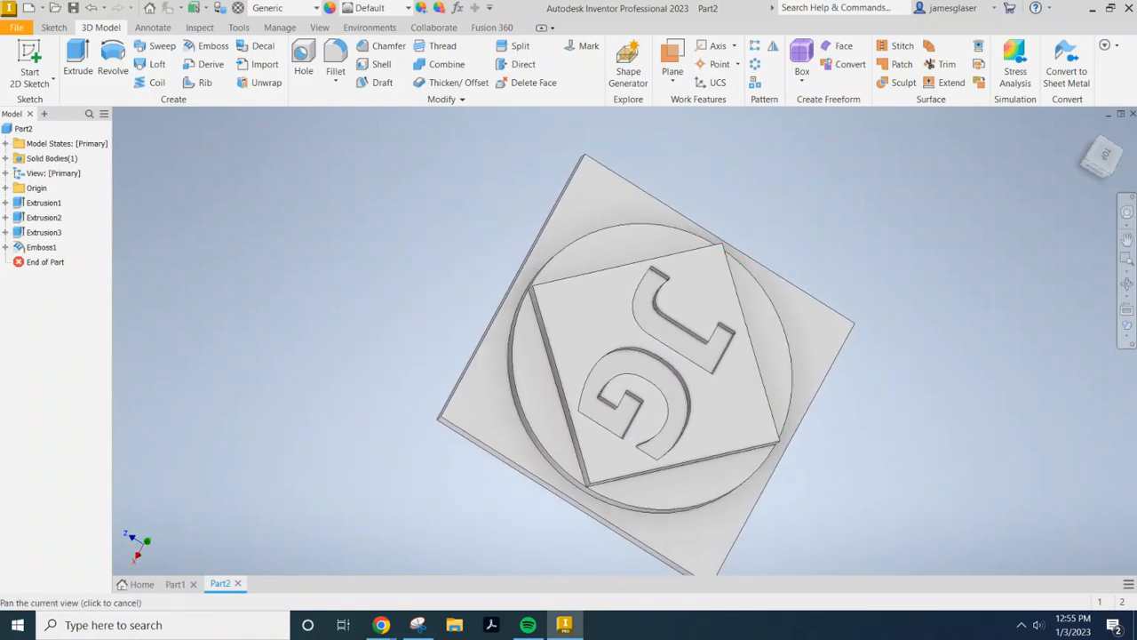
left_click(1110, 148)
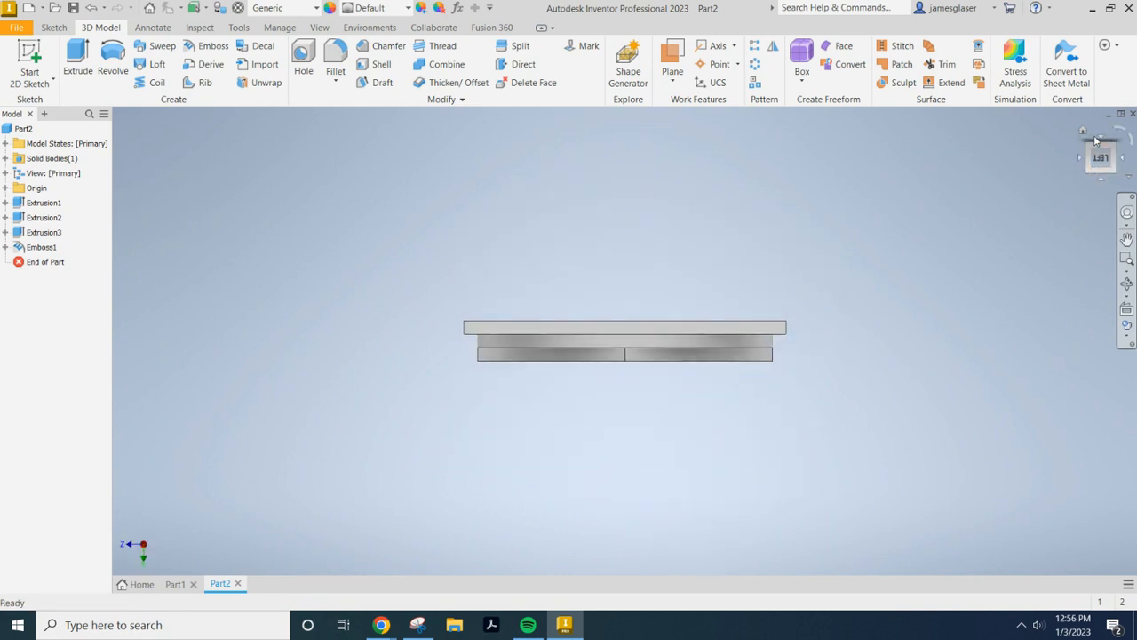
left_click(1119, 130)
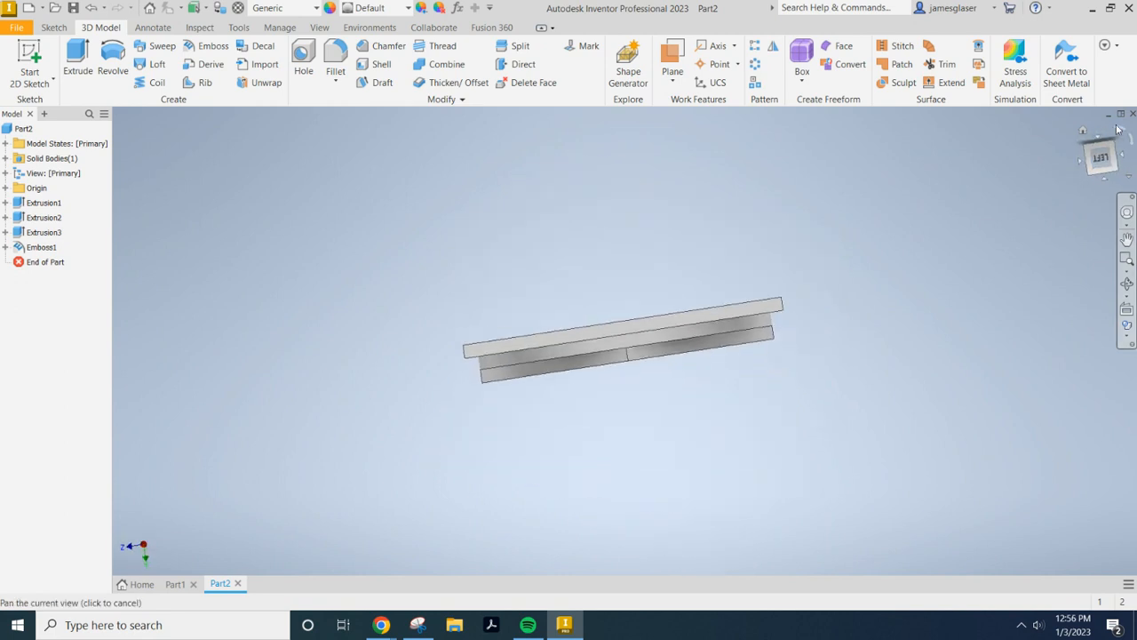
left_click(1080, 159)
left_click(1081, 160)
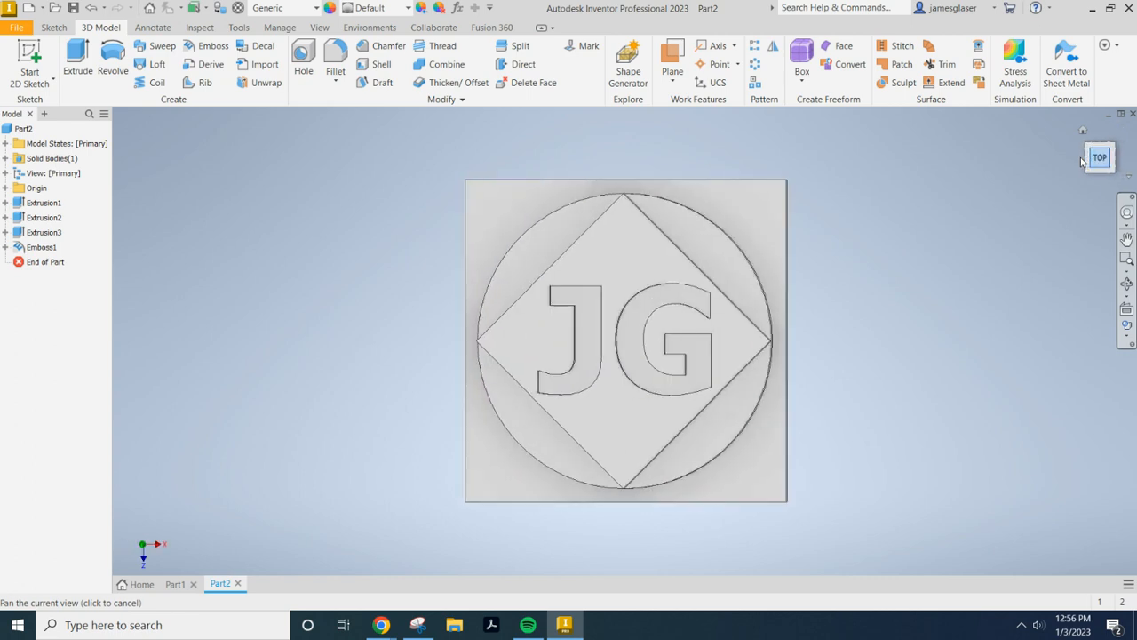
scroll(817, 345, "down", 3)
scroll(883, 351, "up", 2)
scroll(883, 351, "down", 2)
middle_click_drag(883, 351, 899, 323, "shift")
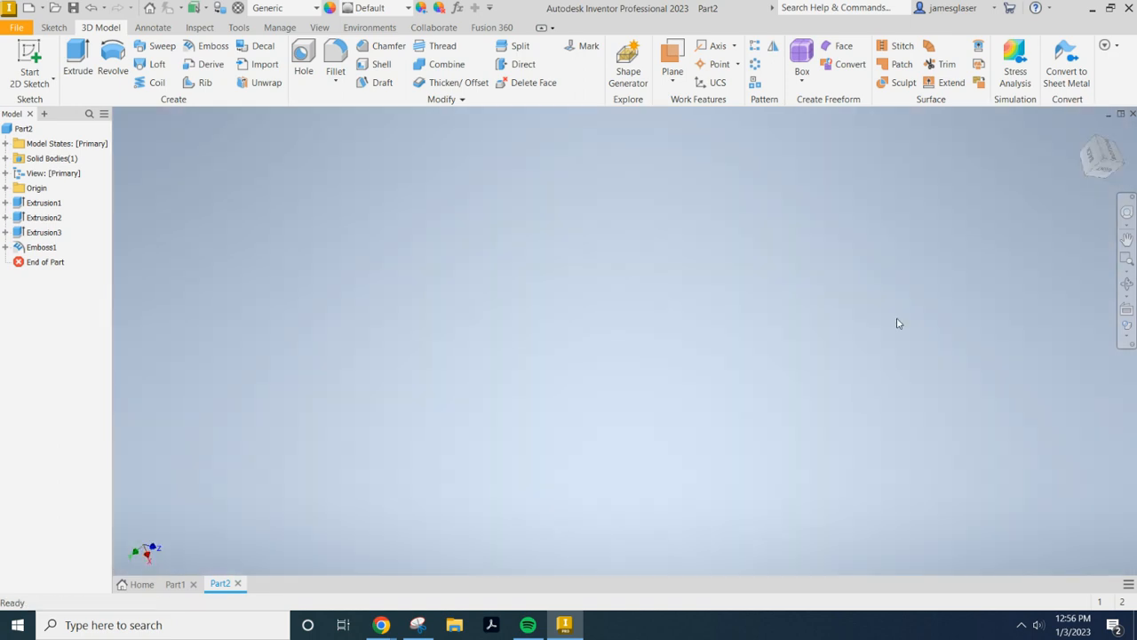
- Measure the stroke width of the engraved J between the inner and outer edges of its hook
left_click(1085, 133)
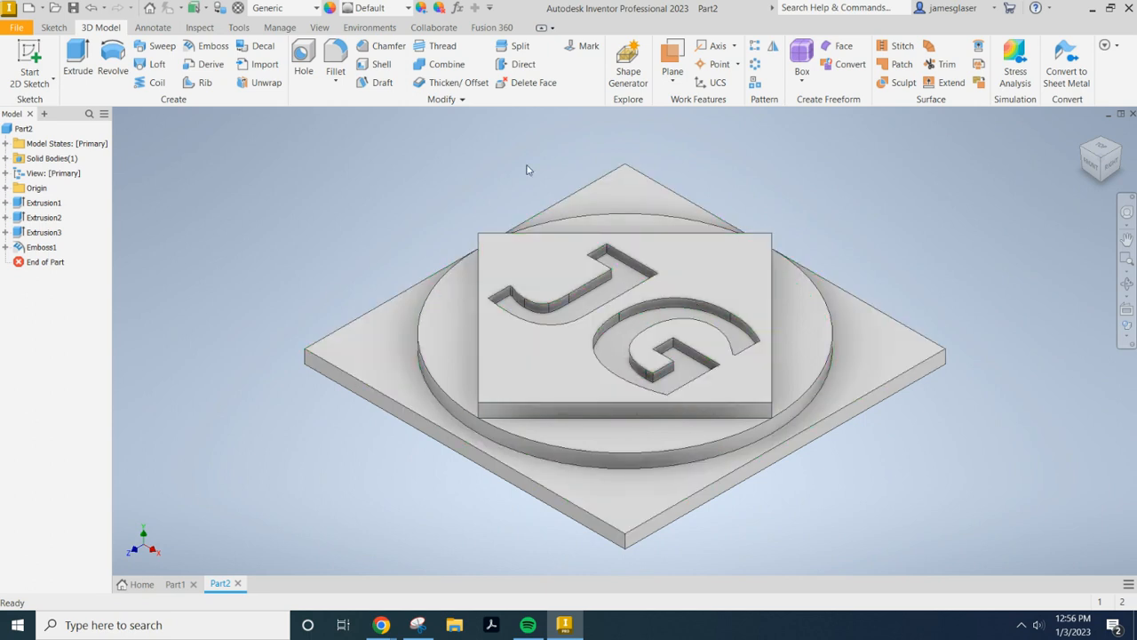
left_click(203, 29)
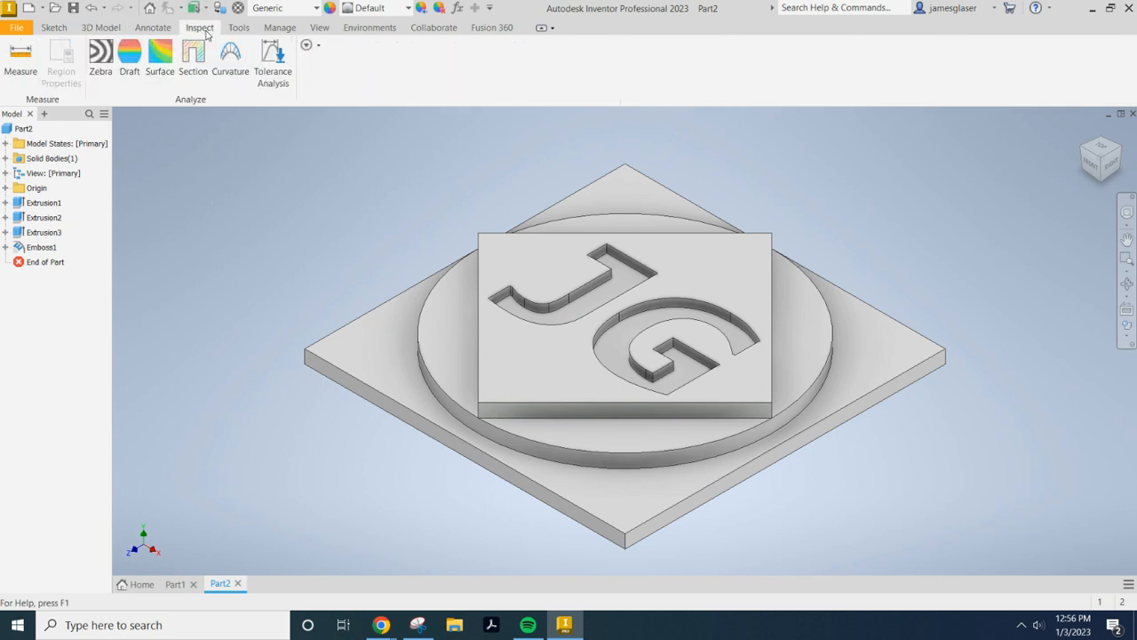
left_click(20, 58)
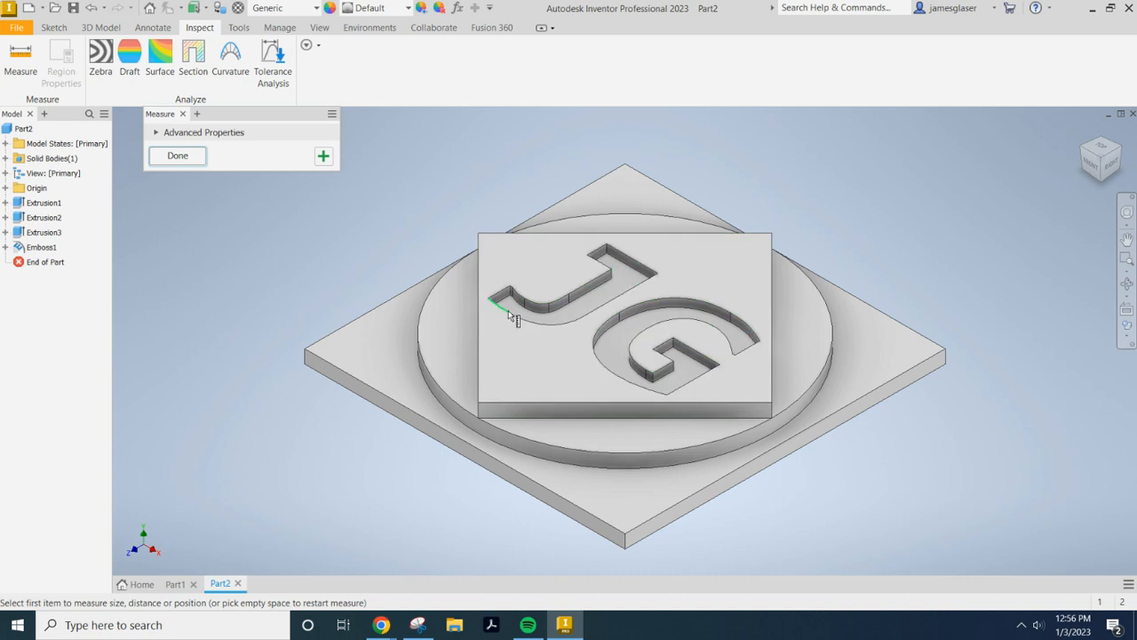
middle_click_drag(559, 281, 436, 348, "shift")
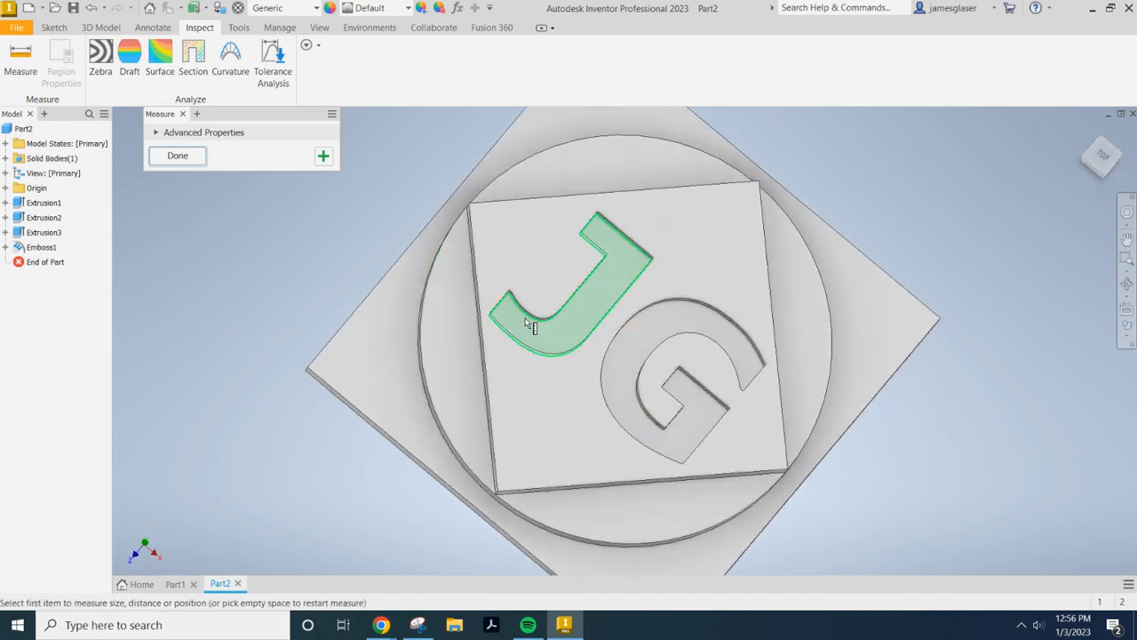
scroll(533, 330, "down", 5)
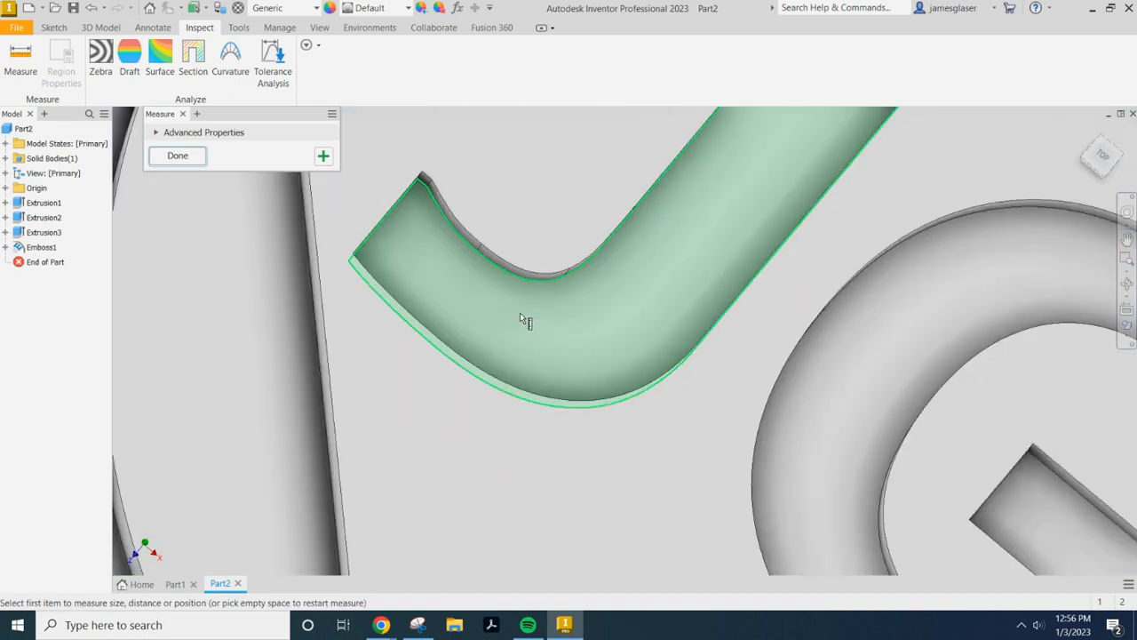
left_click(498, 266)
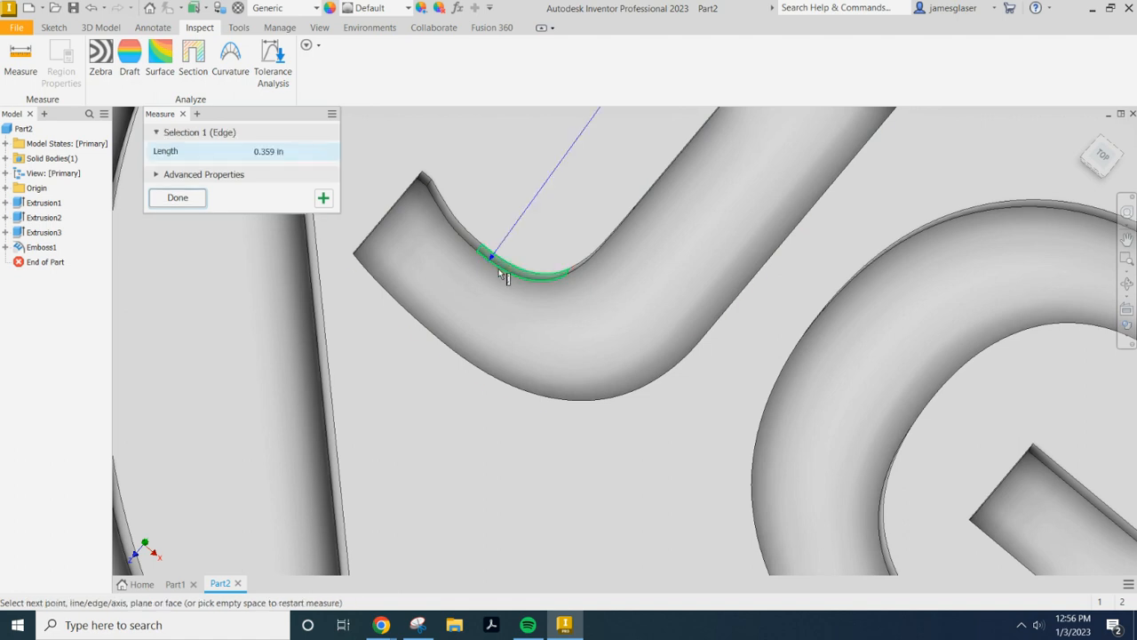
left_click(426, 326)
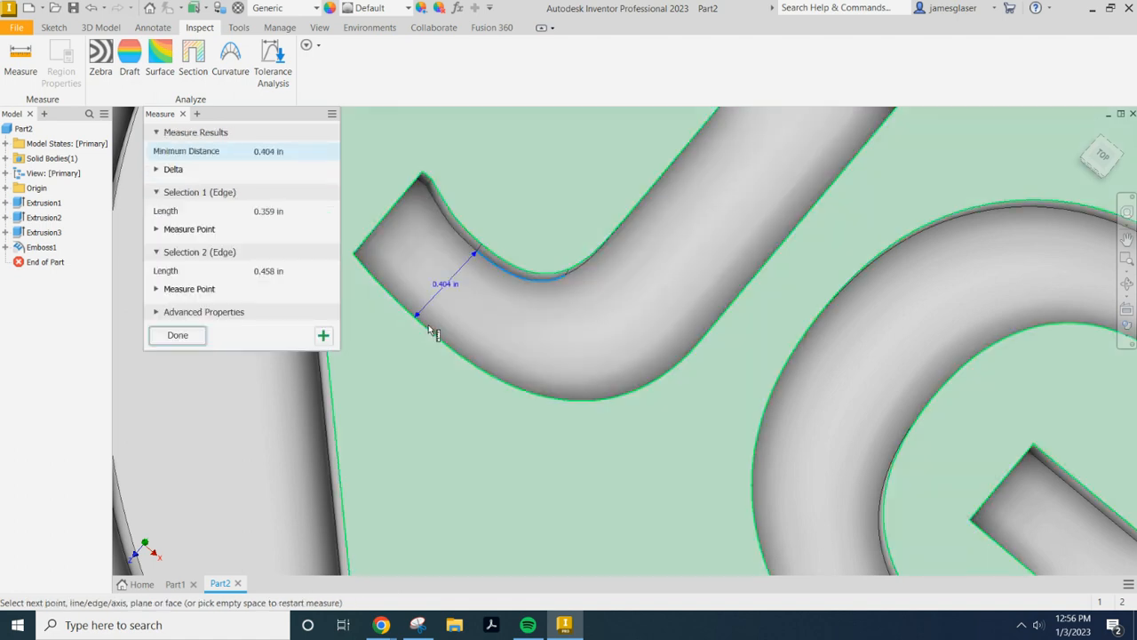
scroll(629, 231, "down", 3)
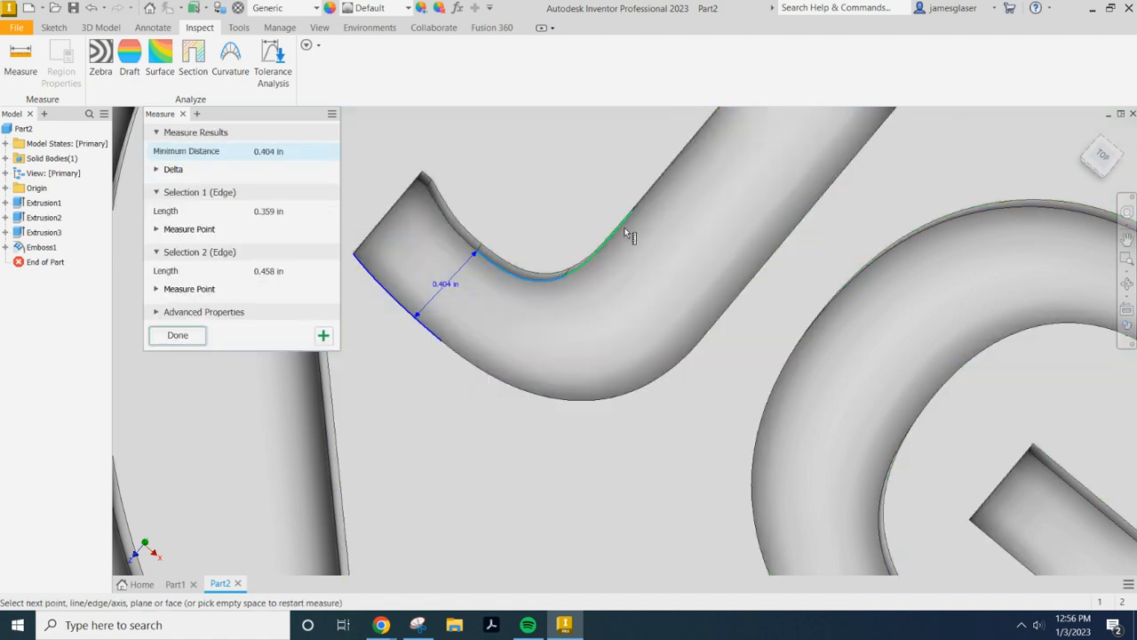
scroll(753, 238, "up", 2)
scroll(668, 310, "down", 4)
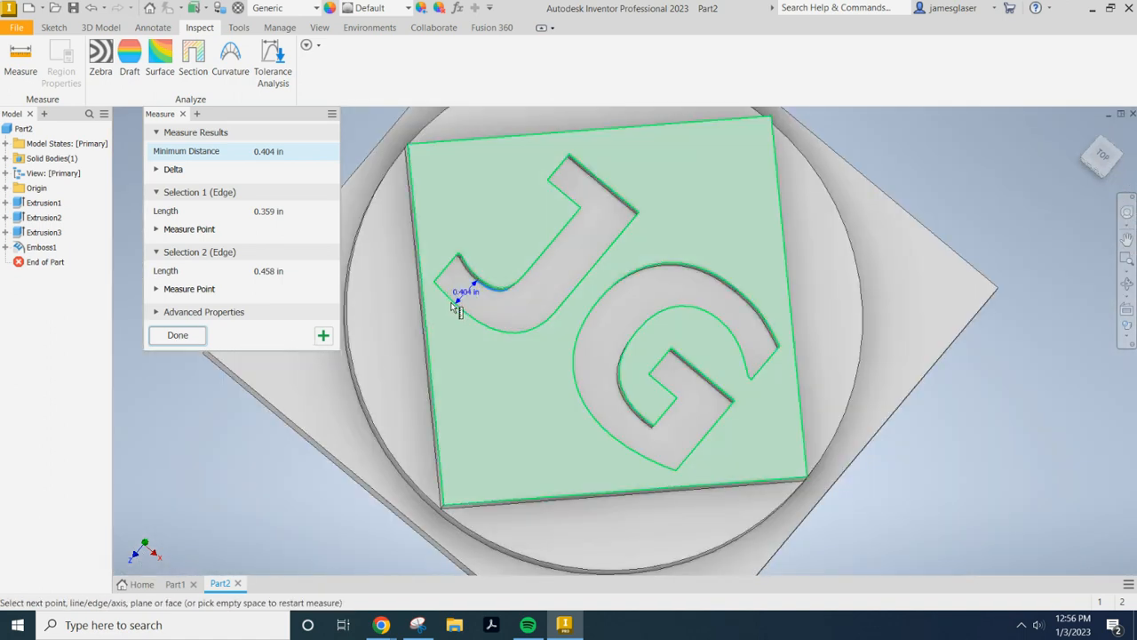
left_click(177, 335)
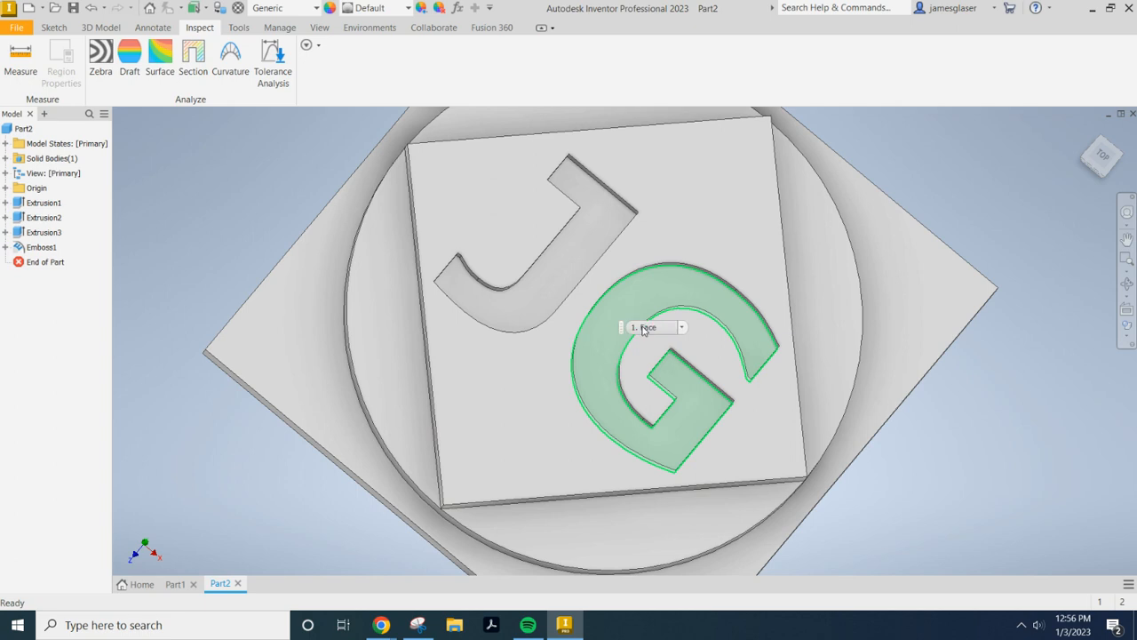
left_click(5, 247)
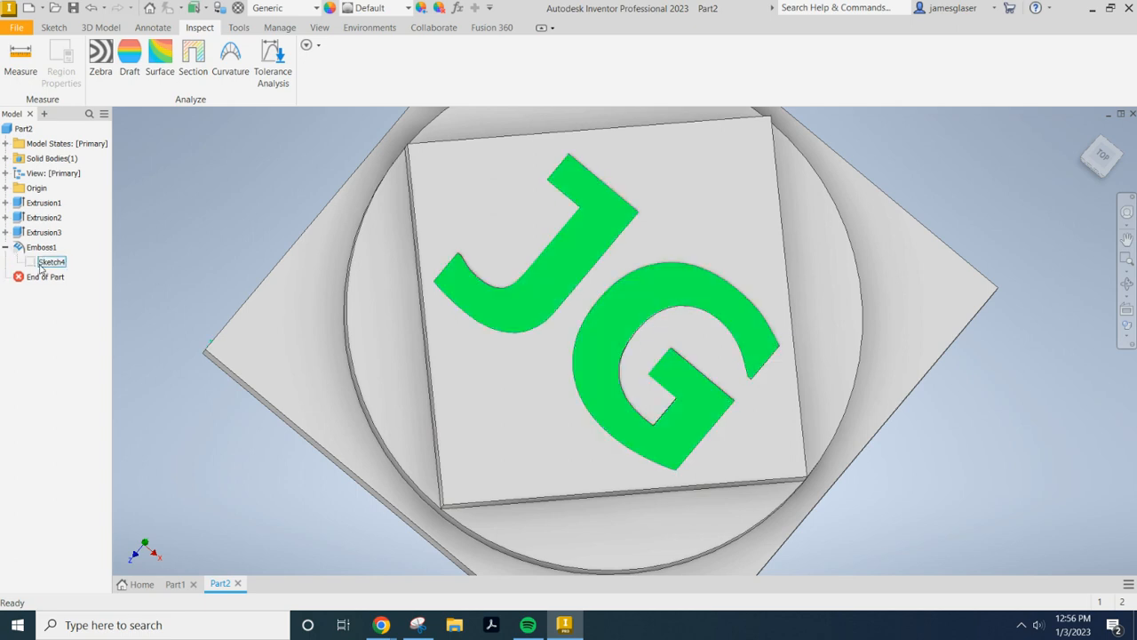
left_click(51, 262)
key("m")
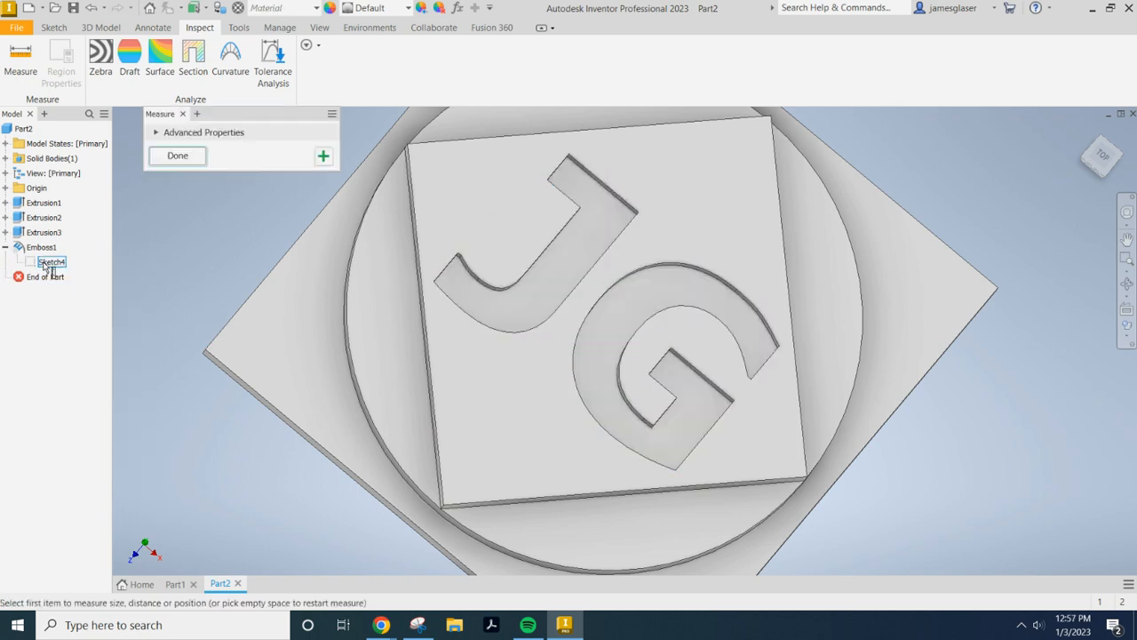
key("Escape")
key("Escape")
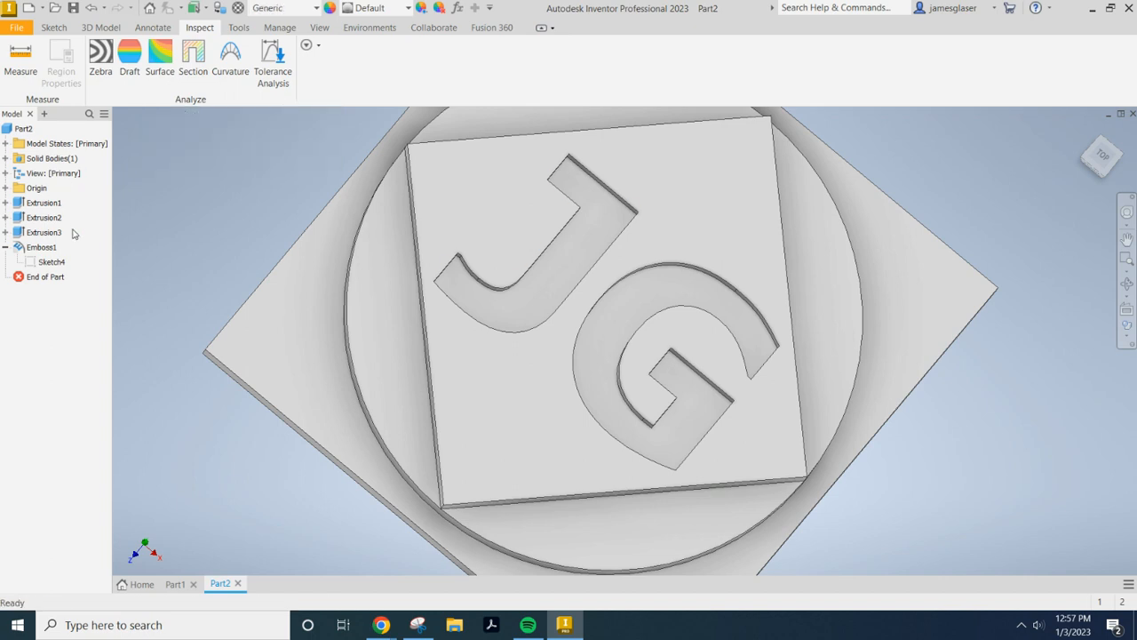
- Remove the bold formatting from the whole JG text in the emboss sketch and finish the sketch
right_click(60, 267)
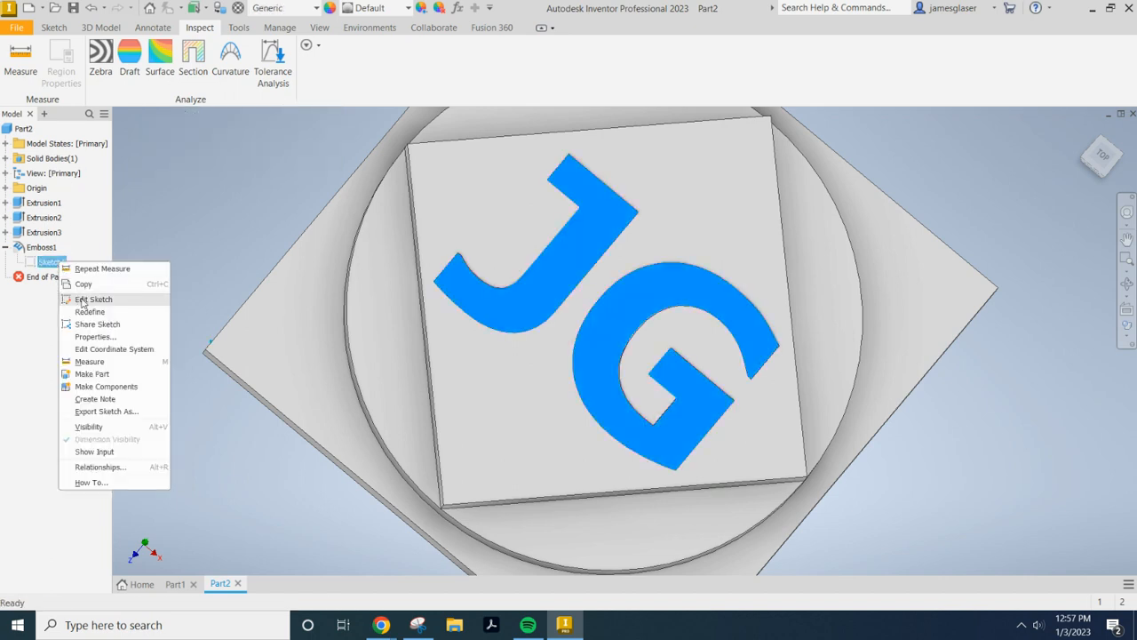
left_click(95, 308)
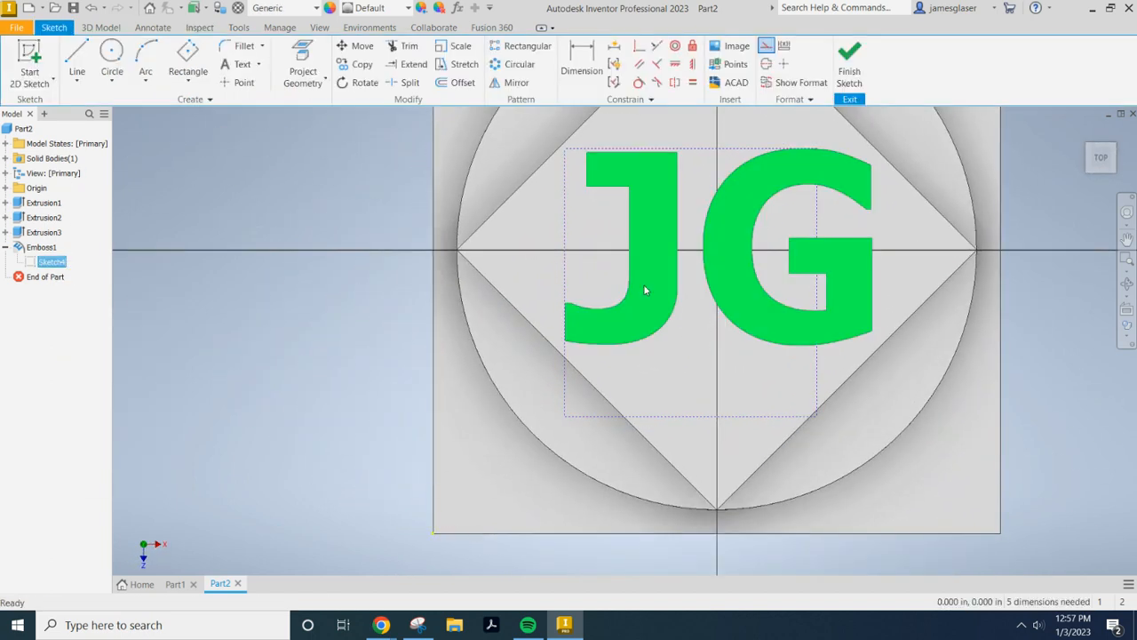
double_click(645, 285)
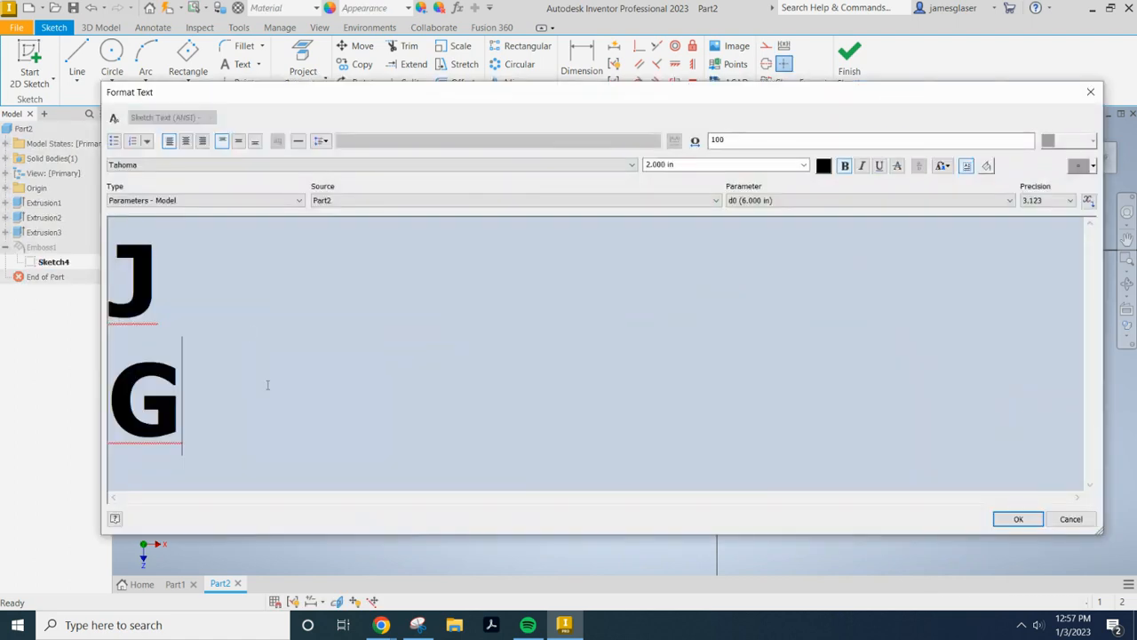
left_click_drag(259, 362, 114, 309)
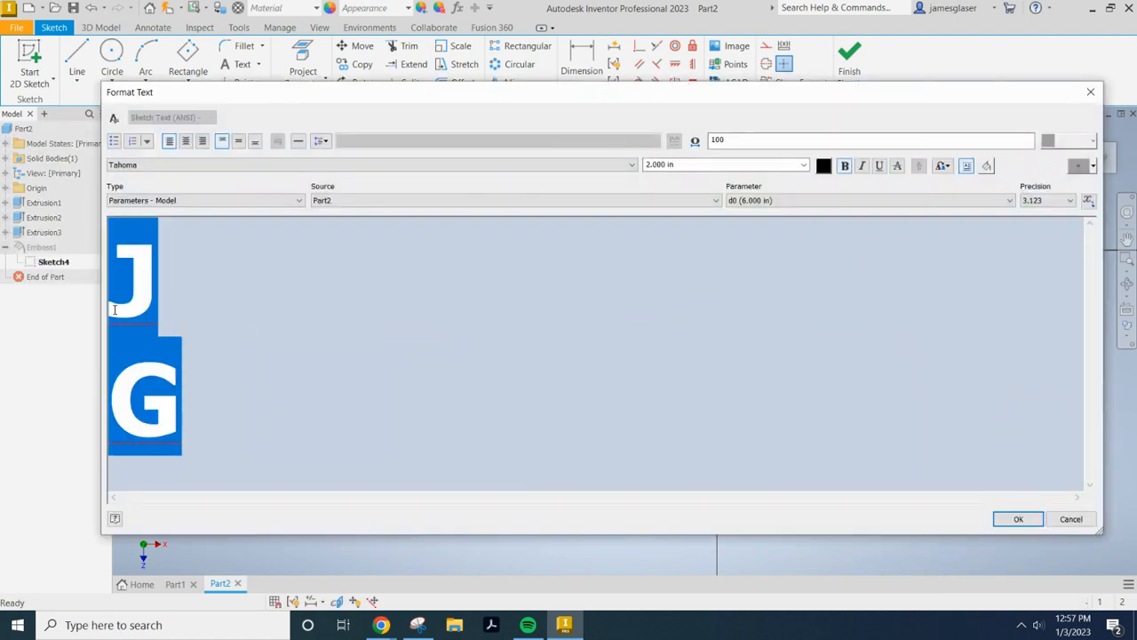
left_click(845, 166)
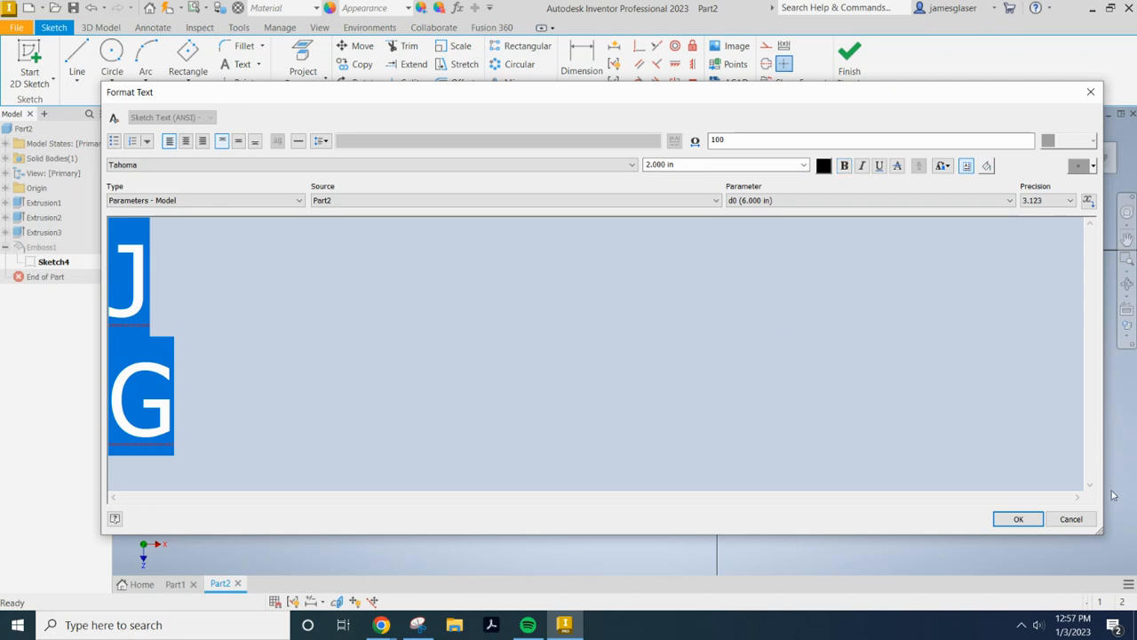
left_click(1016, 519)
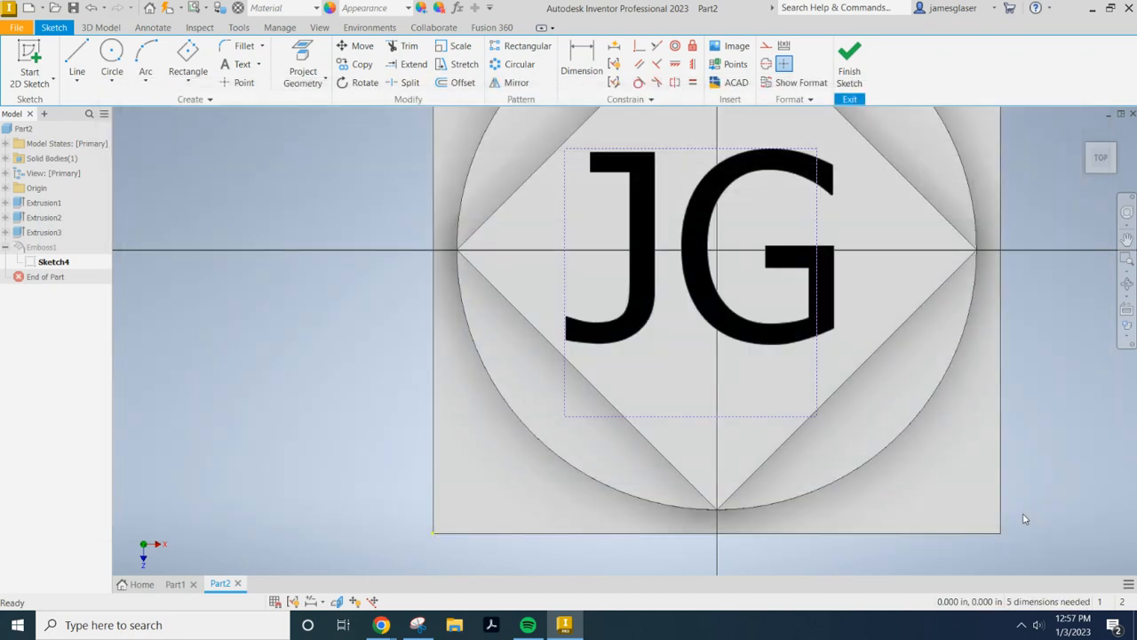
left_click(850, 60)
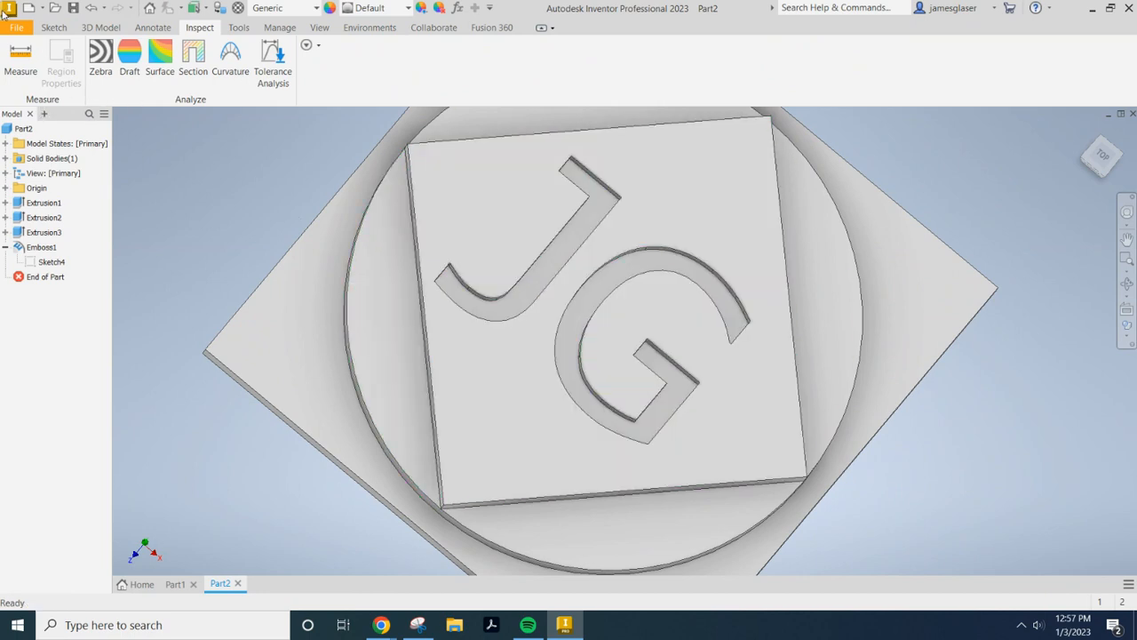
- Measure the stroke width of the non-bold J across its hook, from an inner to an outer vertex
left_click(21, 55)
left_click(471, 291)
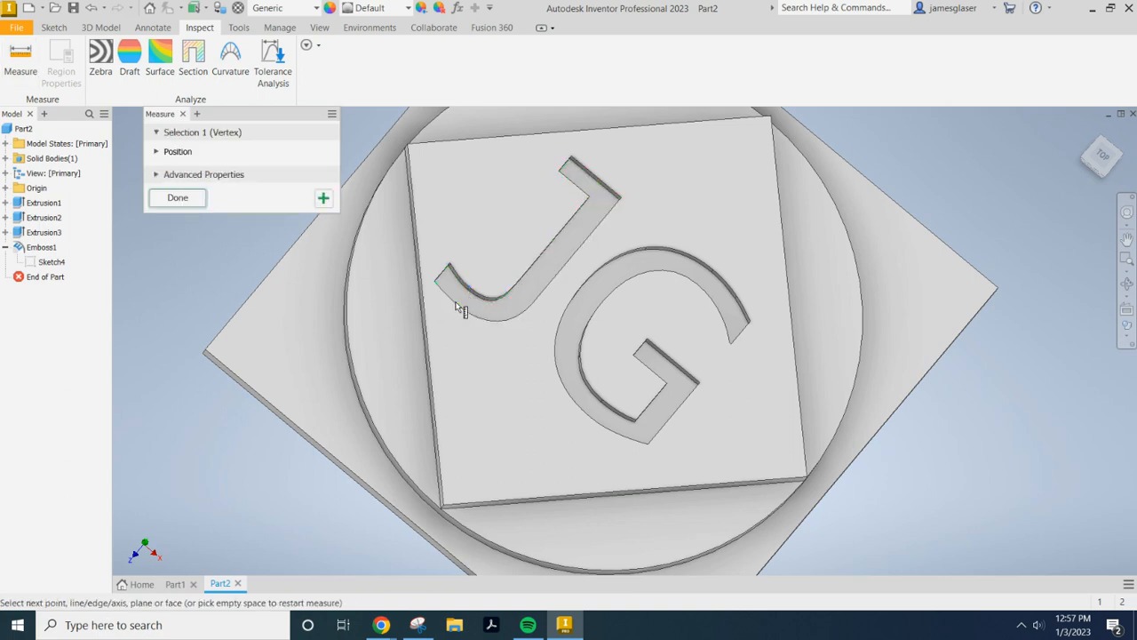
left_click(458, 305)
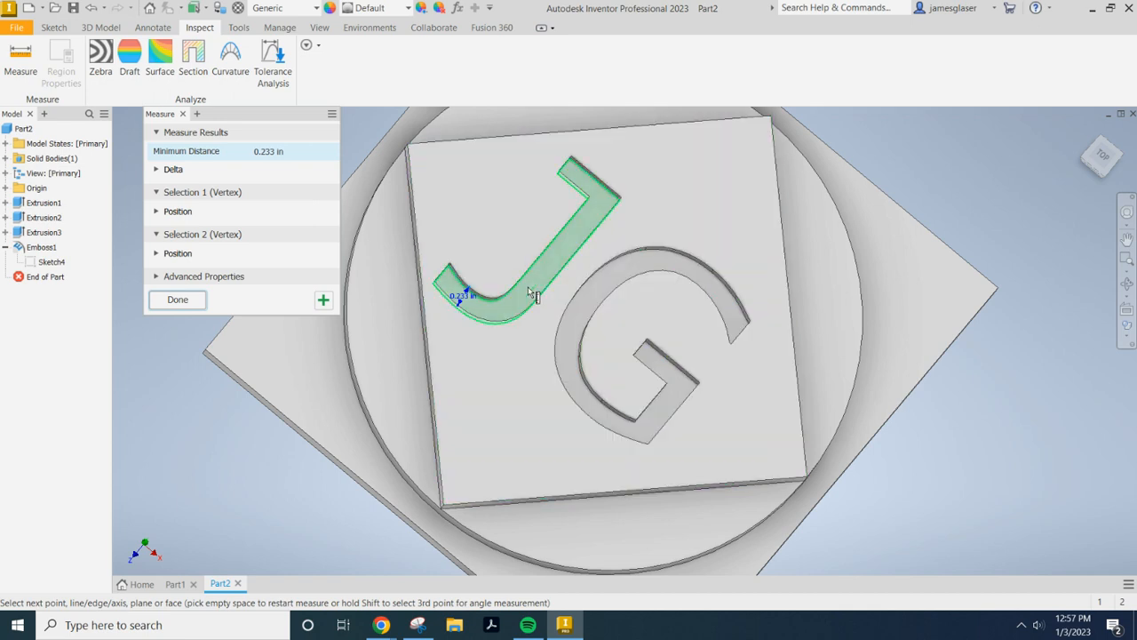
left_click(181, 300)
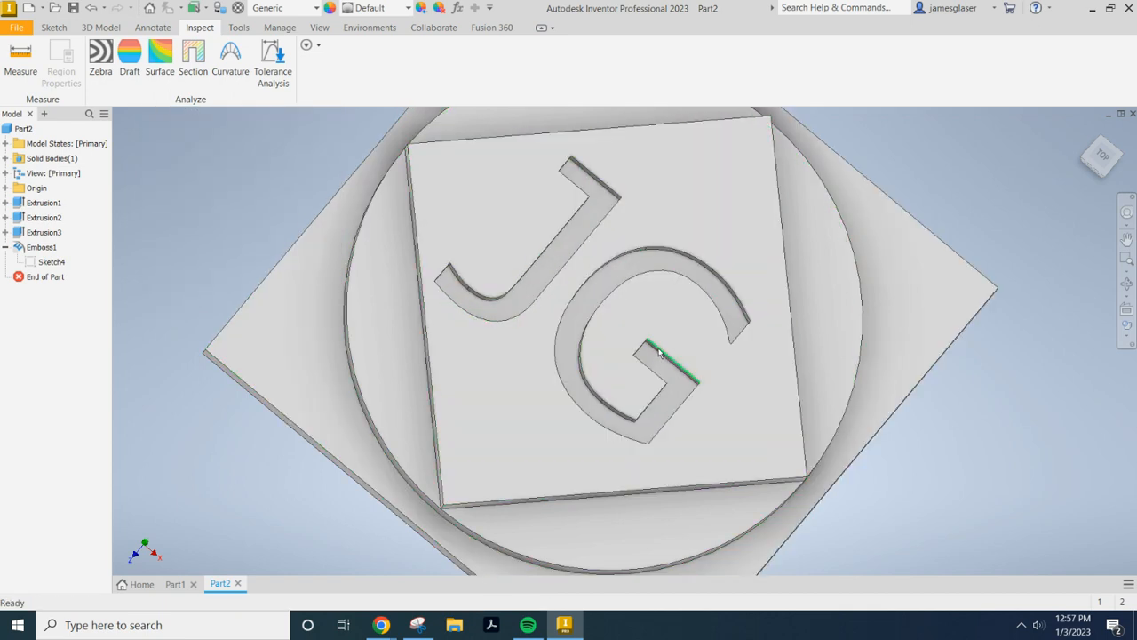
- Undo the removal of bold from the JG text and finish the emboss sketch
double_click(919, 236)
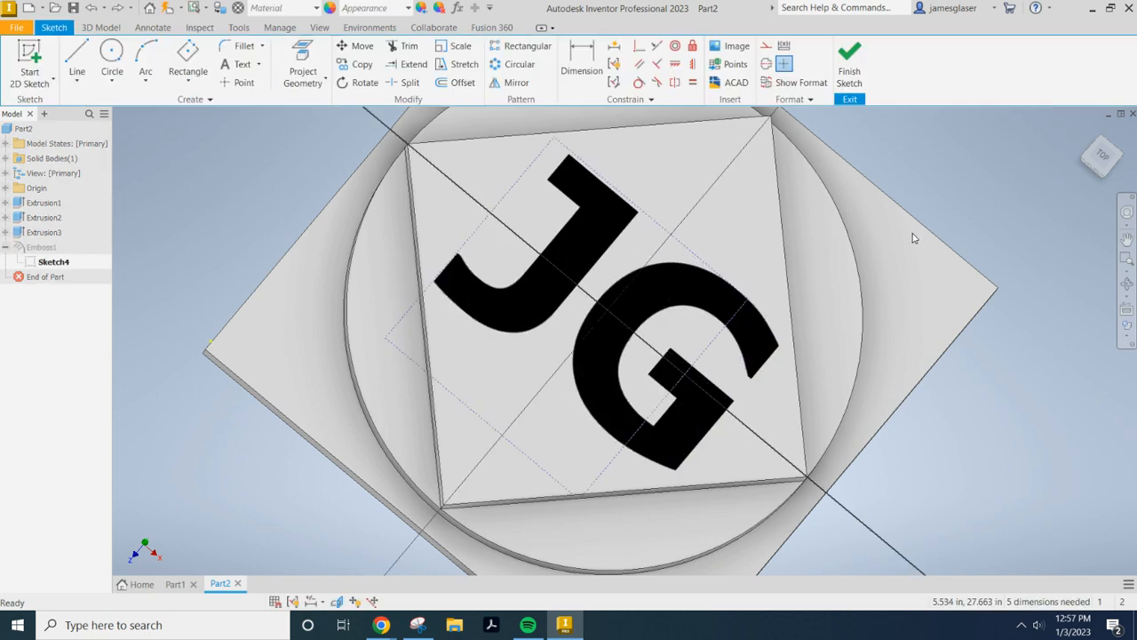
left_click(847, 58)
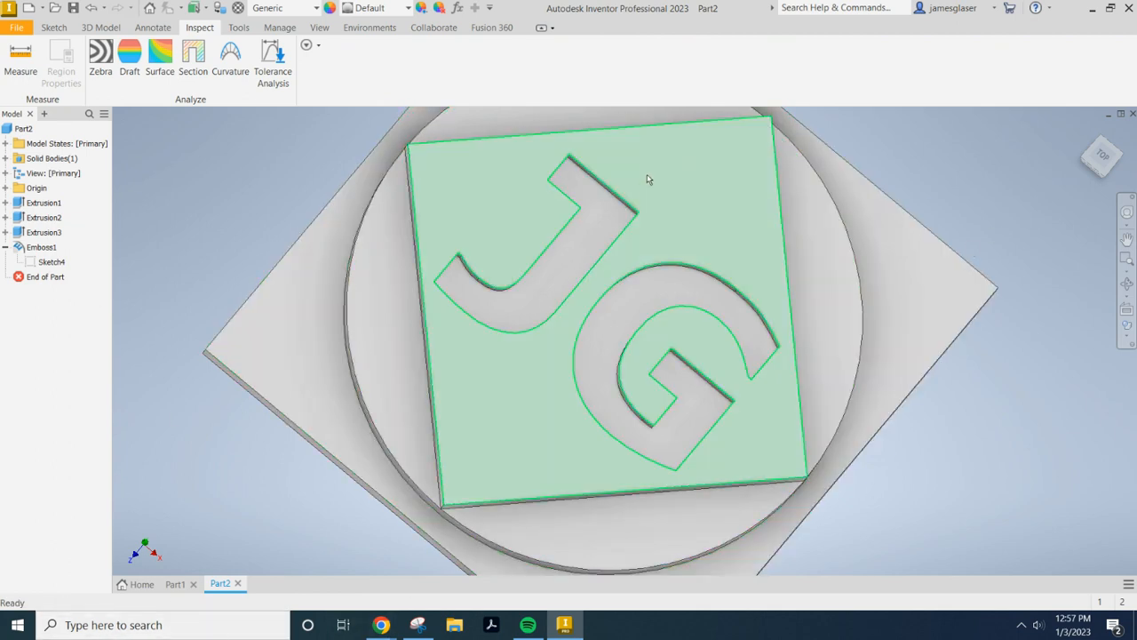
- Start a sketch on the diamond's top face and draw a circle about 0.42 in across, about 1.8 in above the centre
left_click(54, 27)
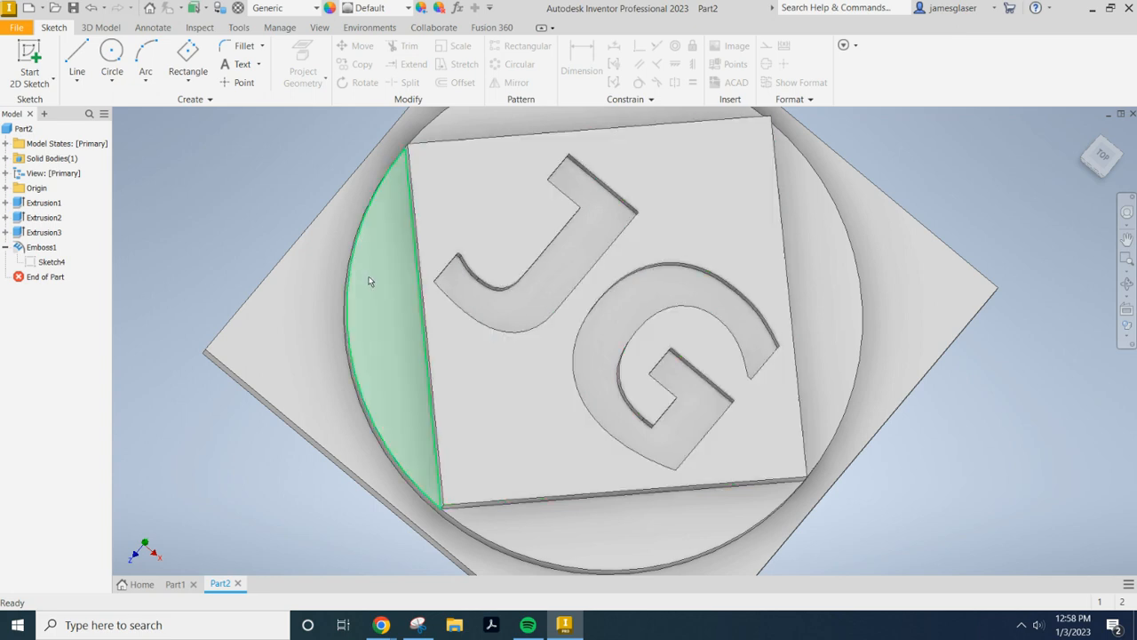
left_click(29, 58)
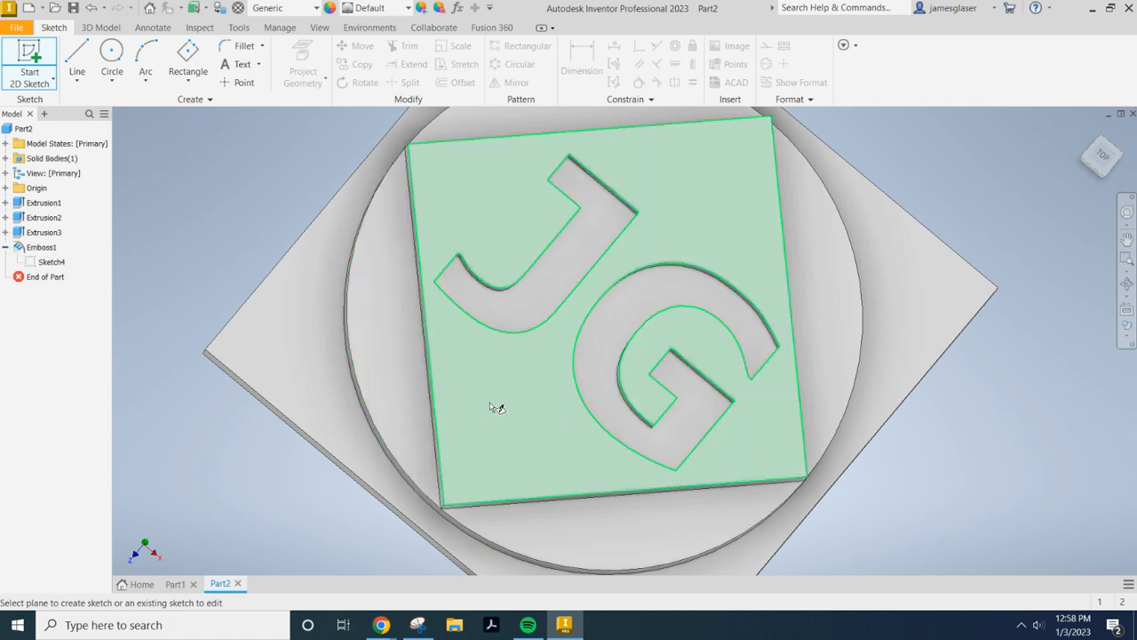
left_click(517, 406)
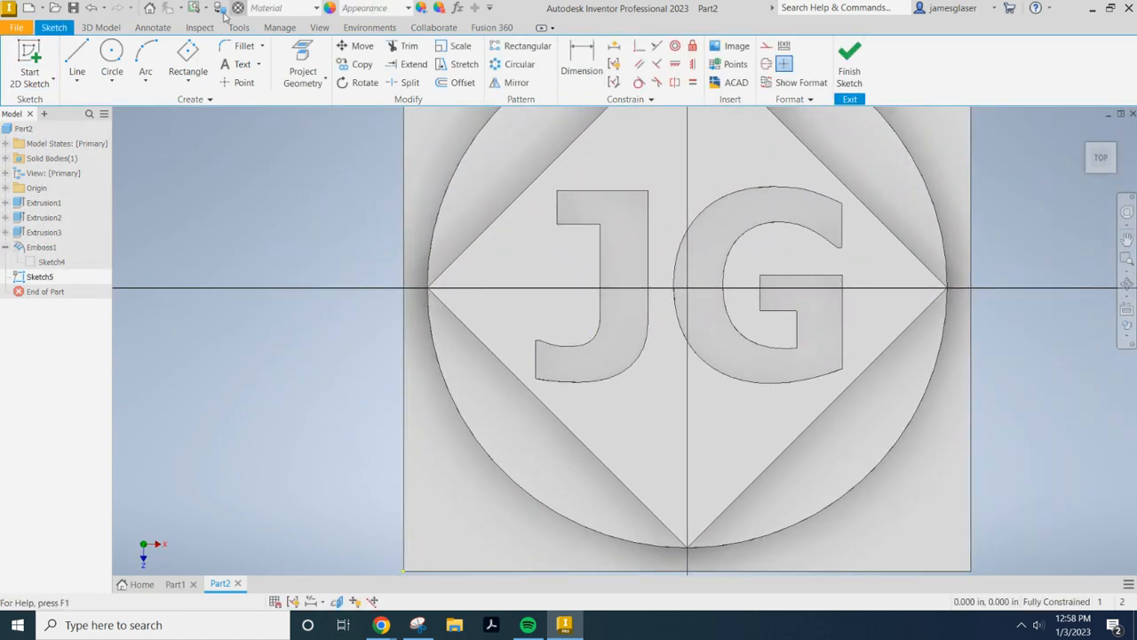
left_click(112, 59)
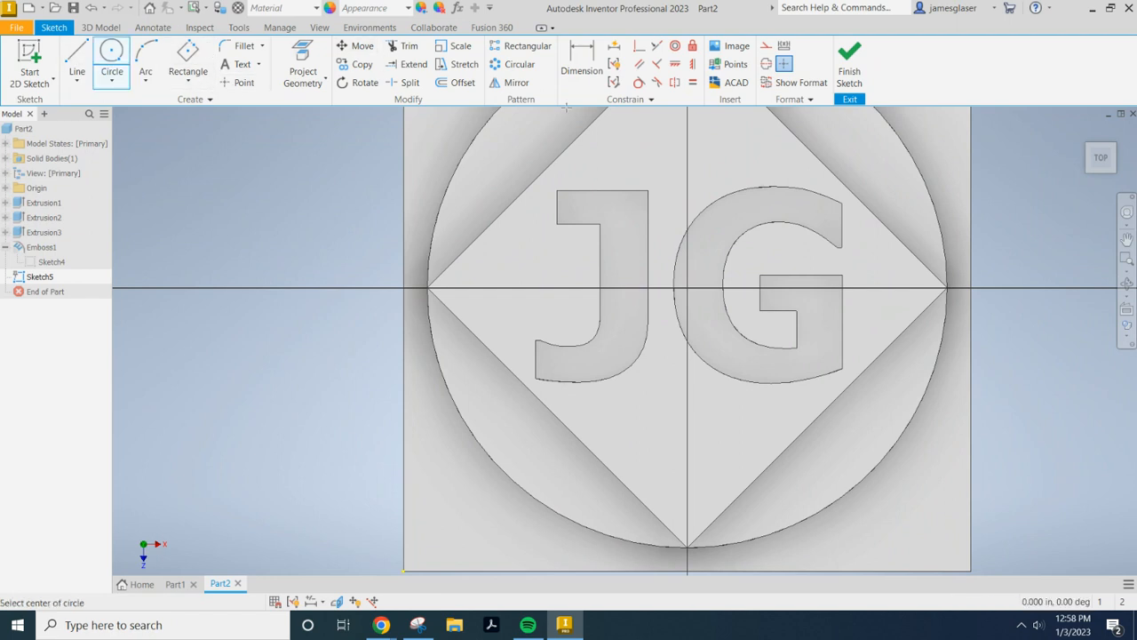
middle_click_drag(665, 152, 619, 218)
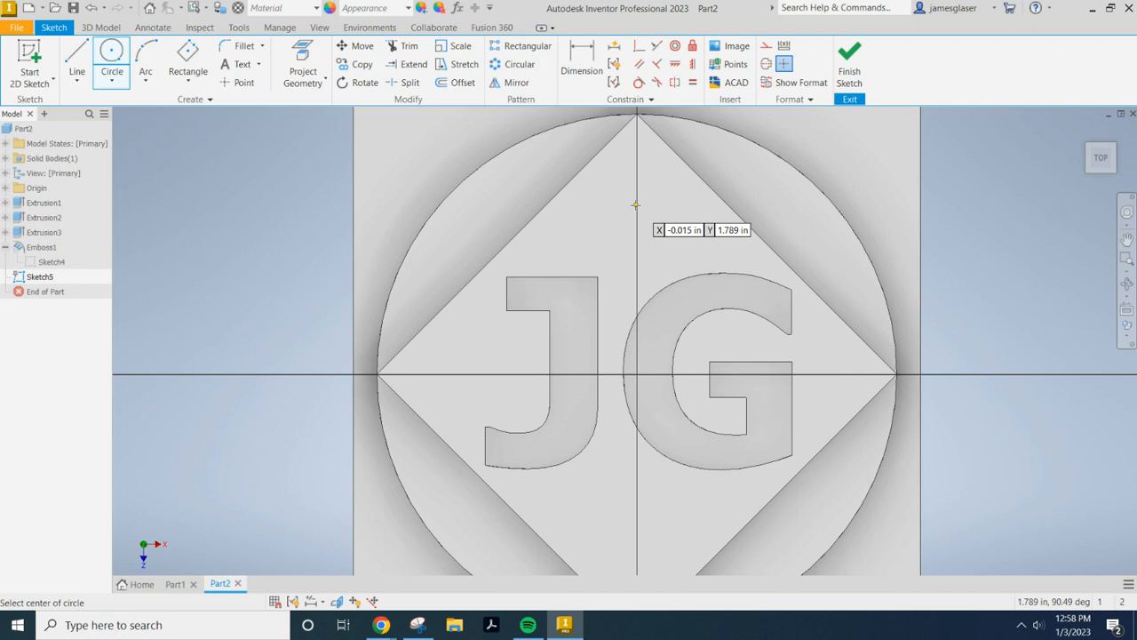
left_click(636, 203)
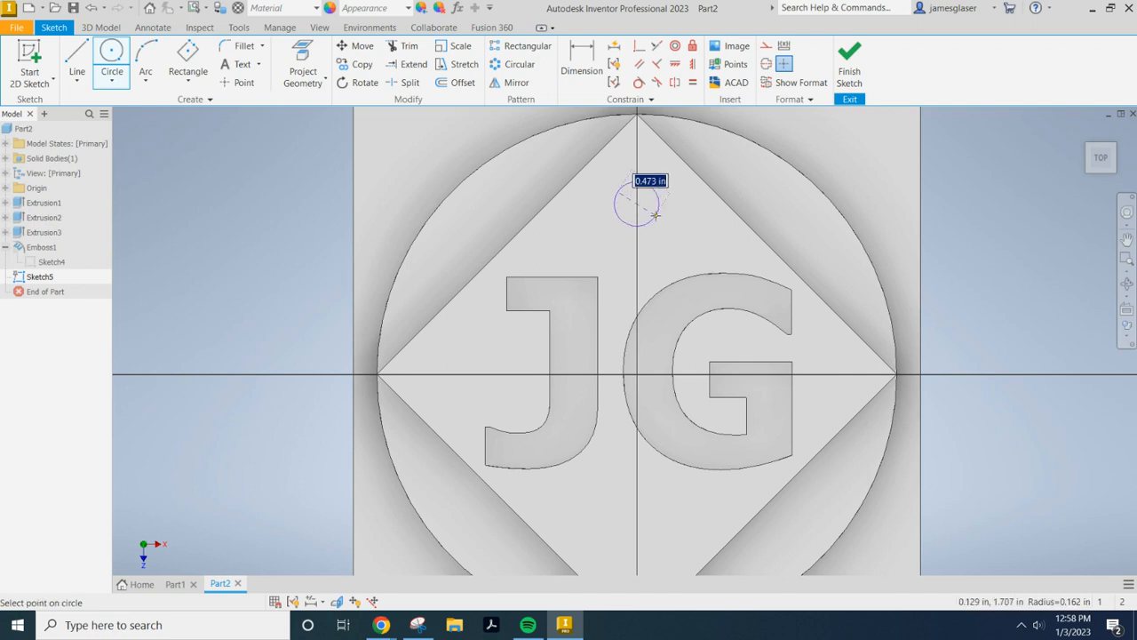
left_click(653, 215)
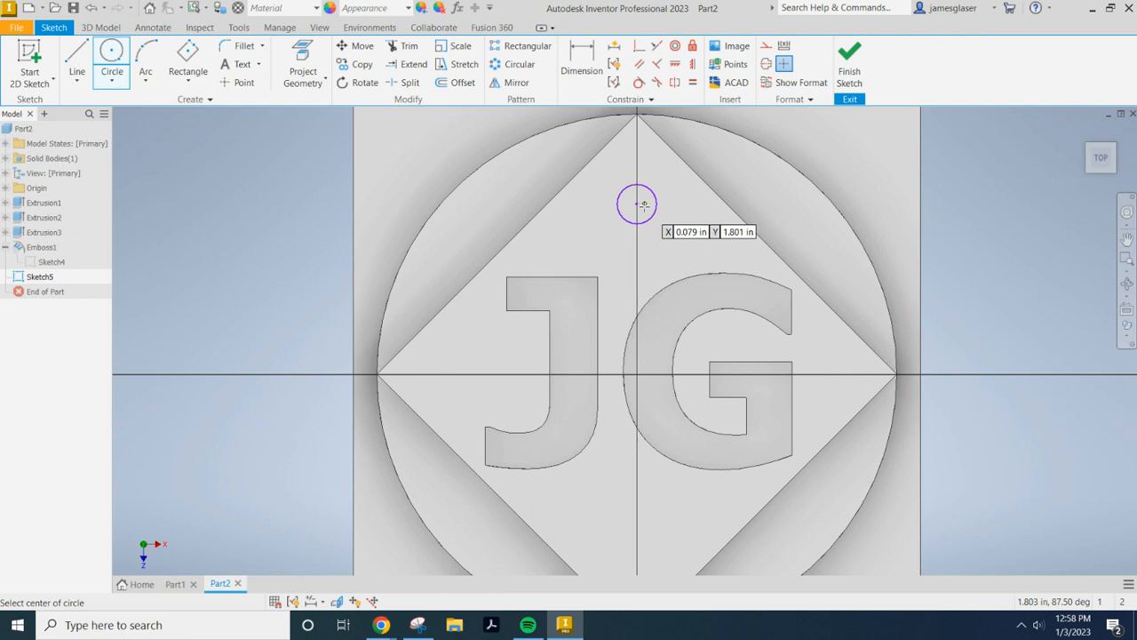
- Dimension the diameter of the small circle above the letters to 0.26 in
key("2")
left_click(583, 75)
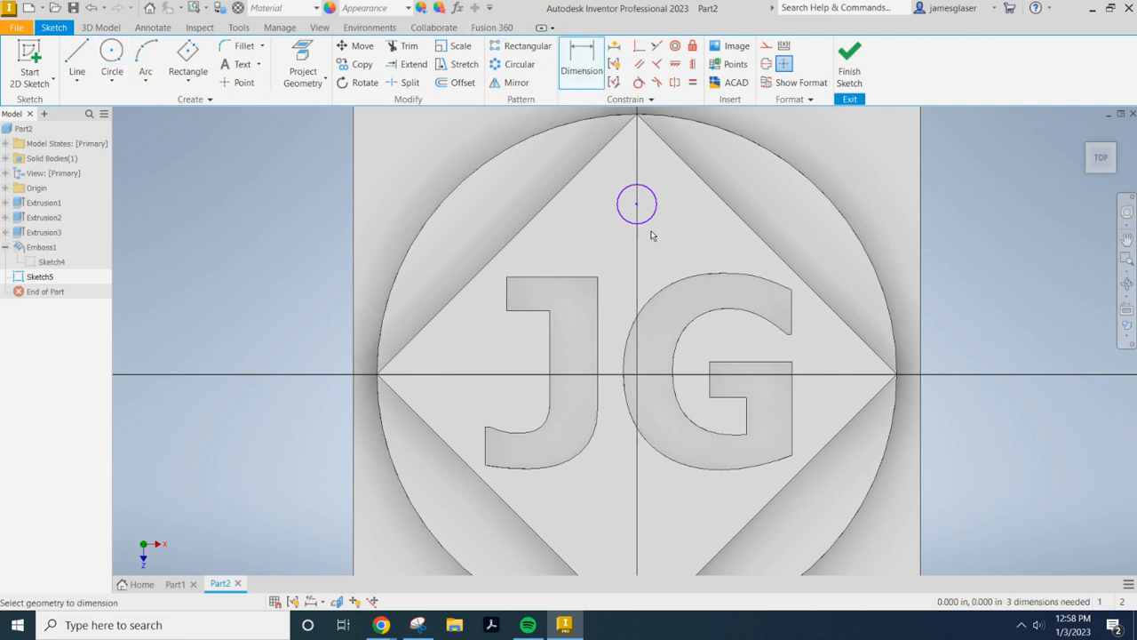
left_click(649, 222)
type("26")
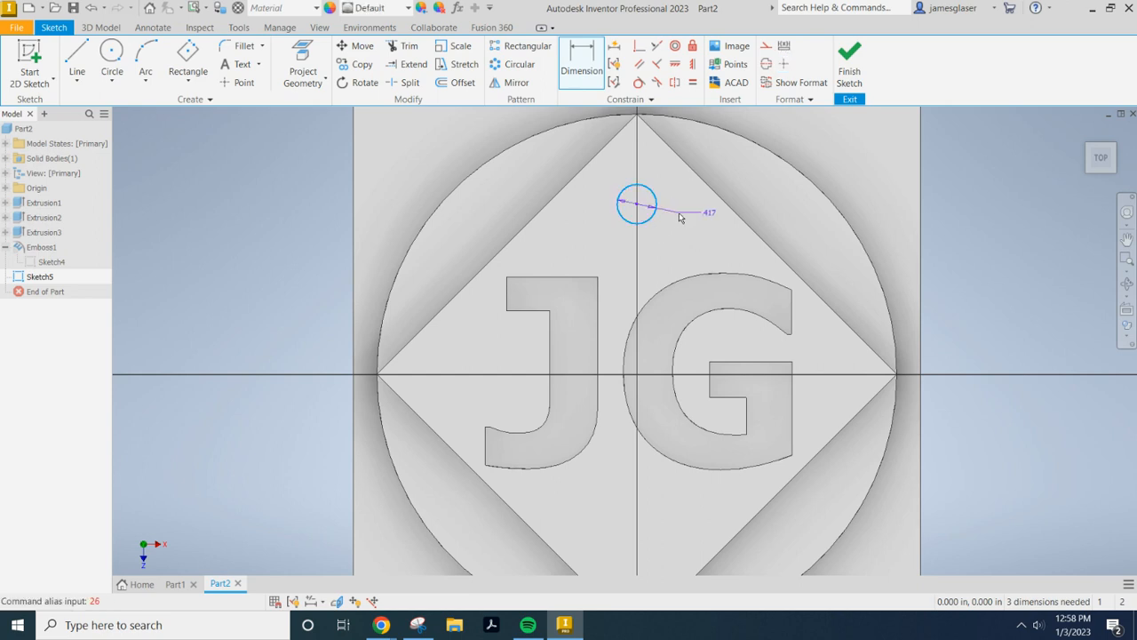
left_click(680, 222)
key("BackSpace")
key("Return")
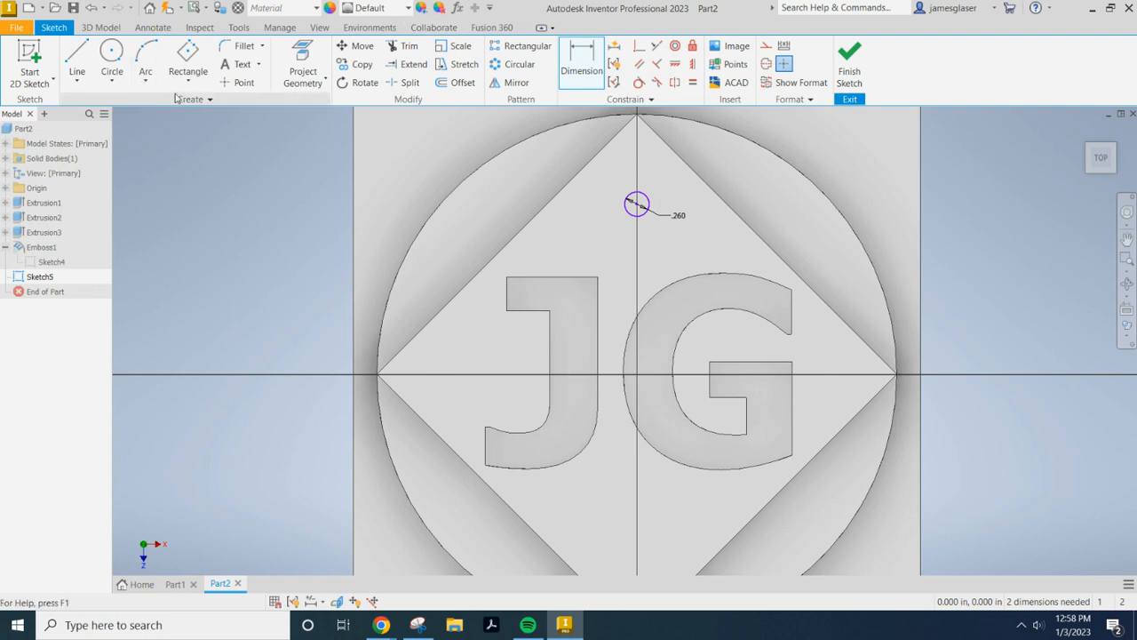
- Place a sketch point on the diamond's vertical centreline below the JG letters and finish the sketch
left_click(243, 84)
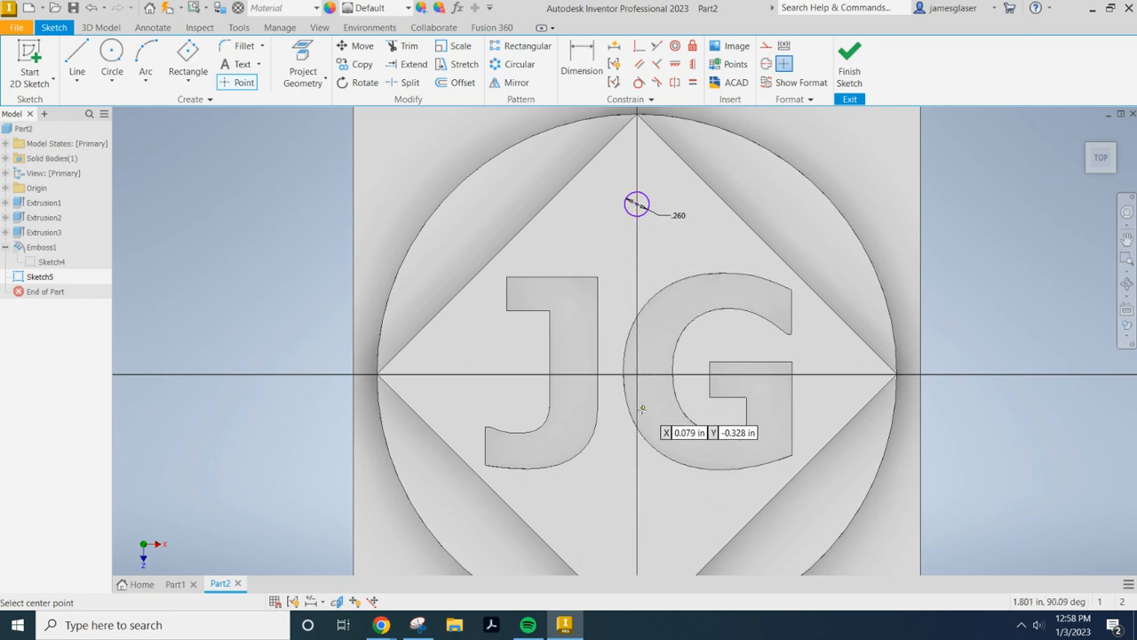
left_click(636, 515)
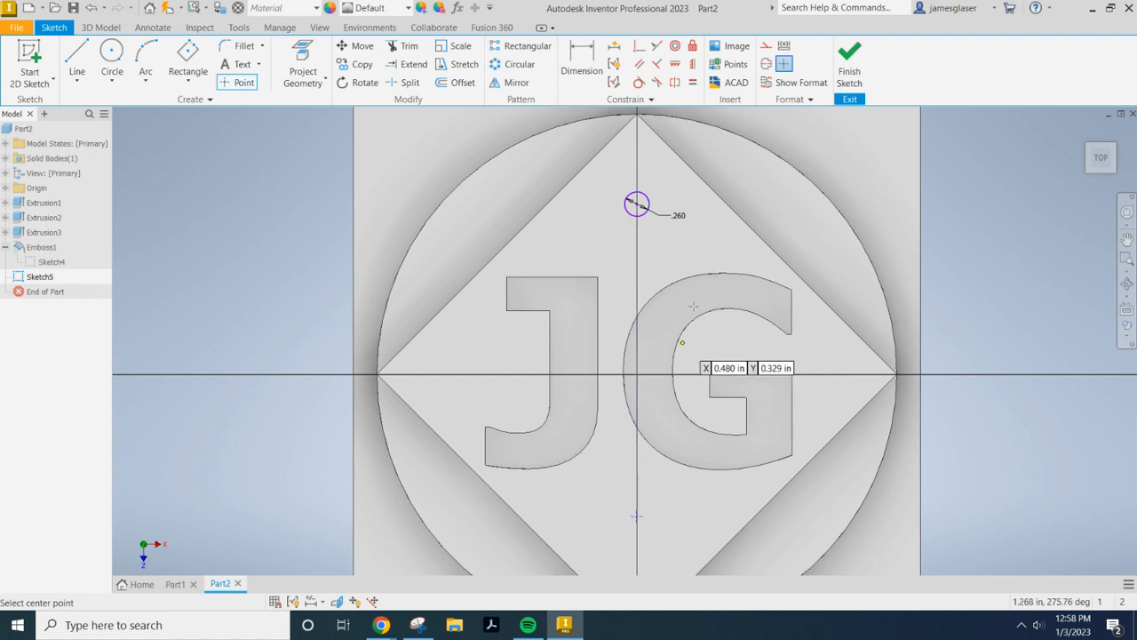
left_click(849, 59)
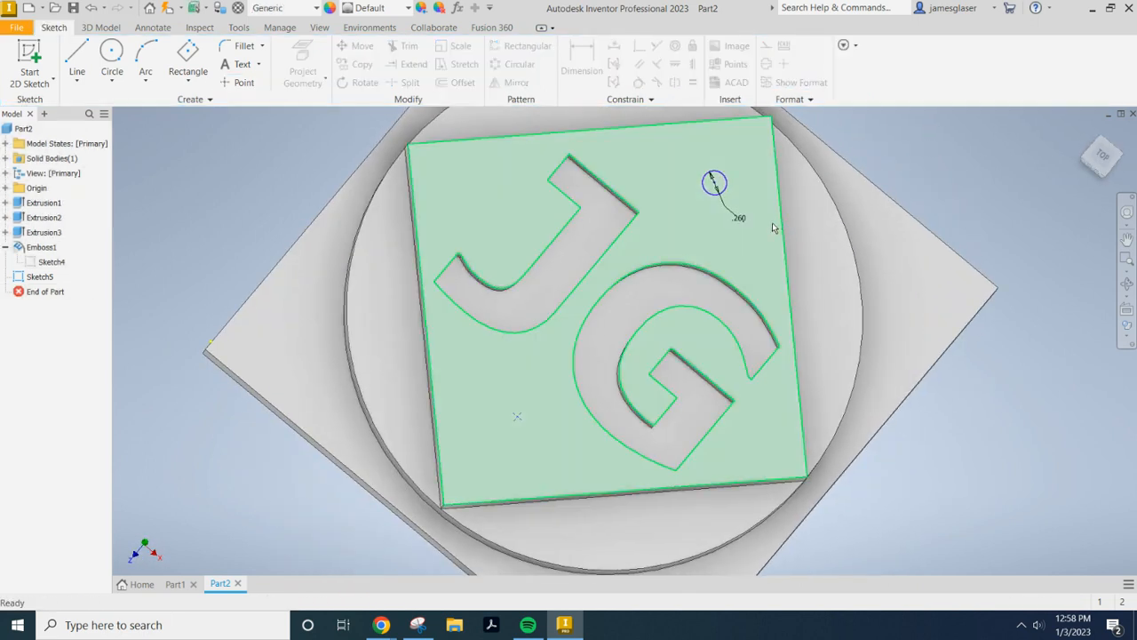
- Extrude the 0.26 in circle above the letters as a cut through all of the stacked body
key("e")
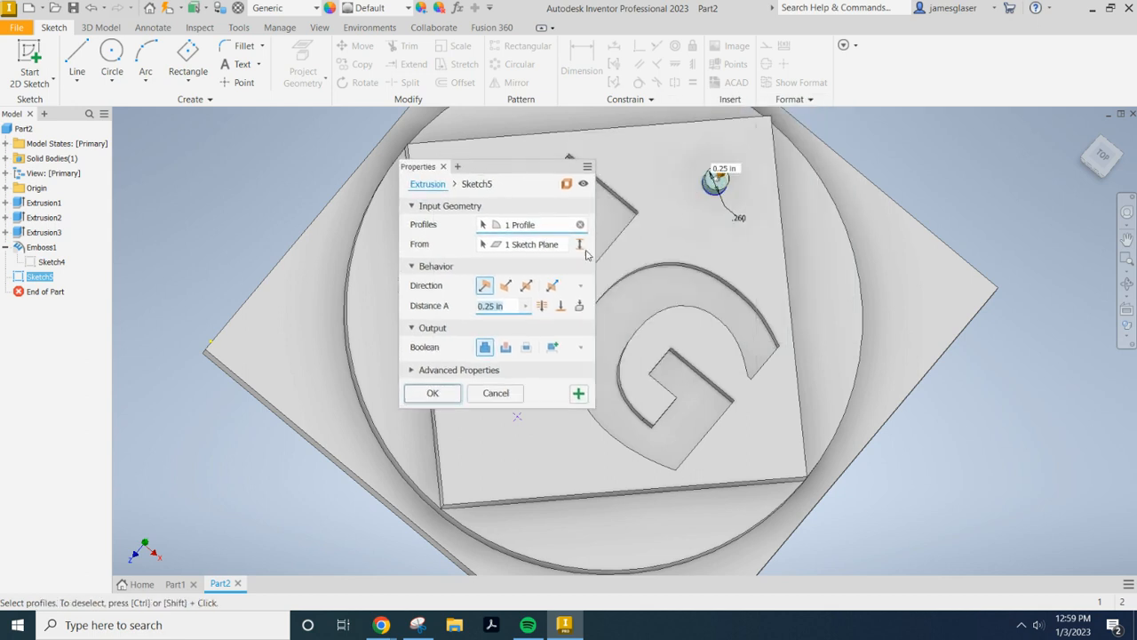
scroll(692, 227, "down", 3)
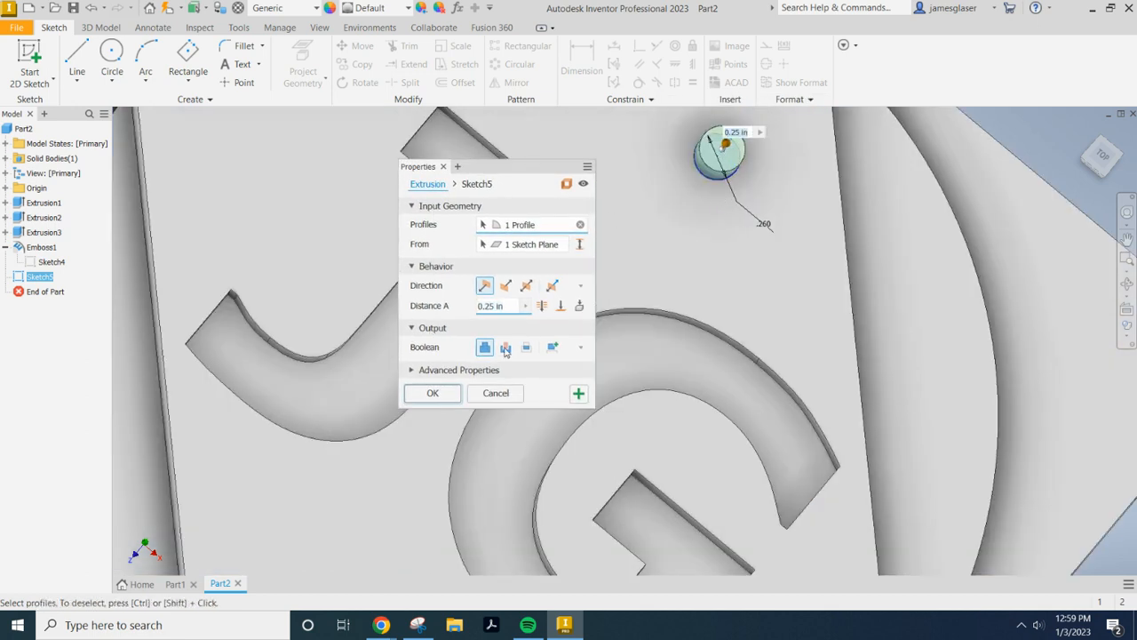
left_click(506, 347)
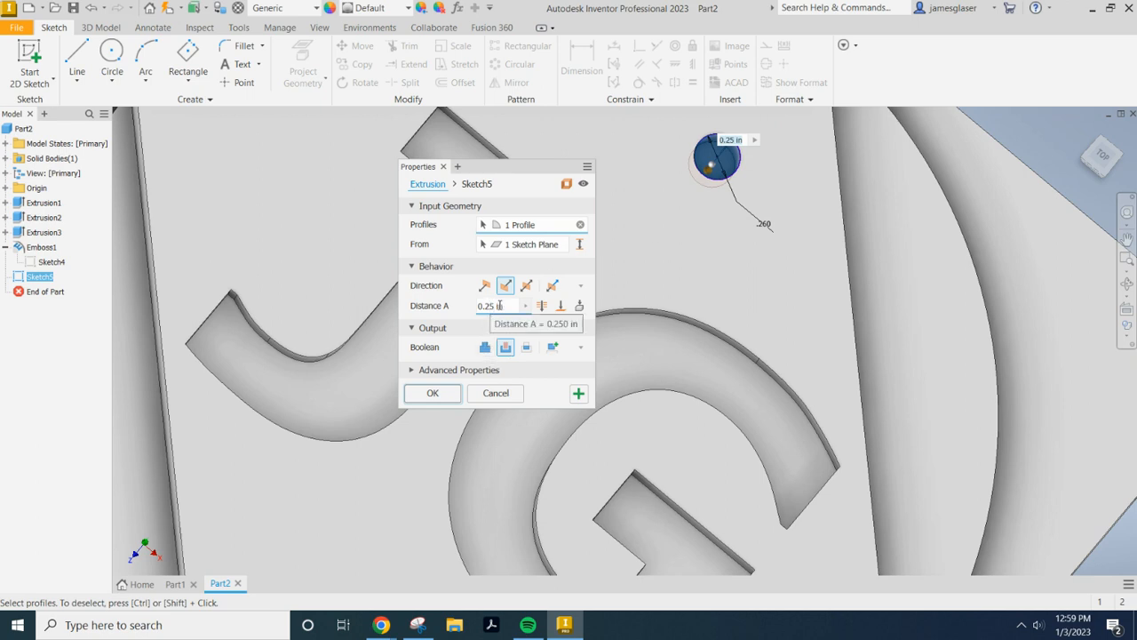
left_click(542, 305)
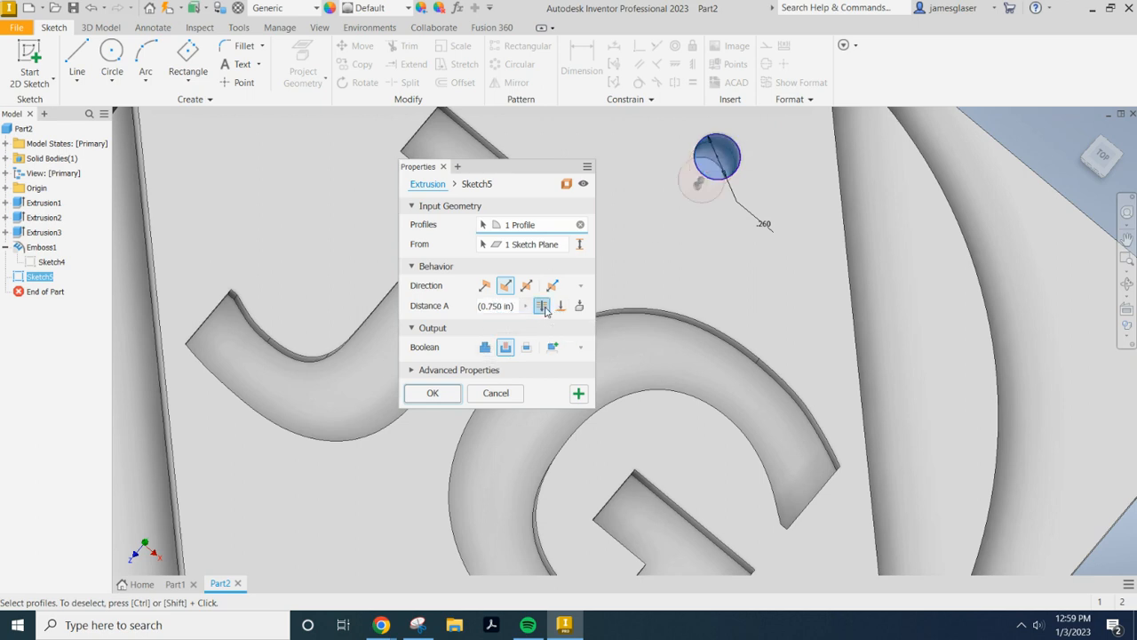
left_click(432, 394)
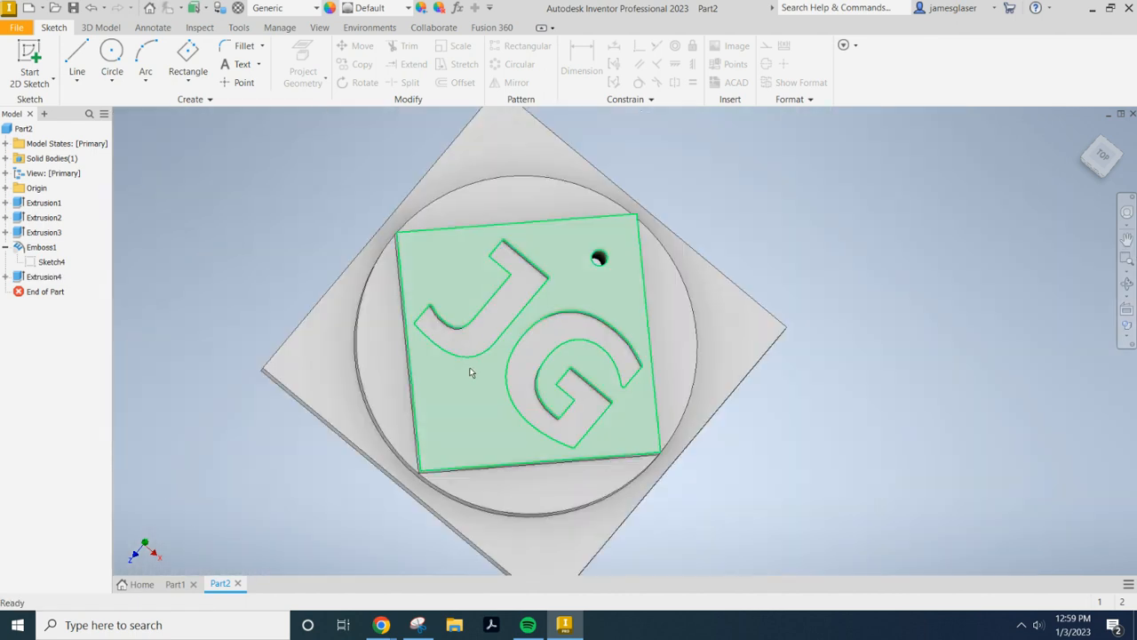
- Share the sketch consumed by the small through-cut so its point can be reused
scroll(471, 372, "down", 4)
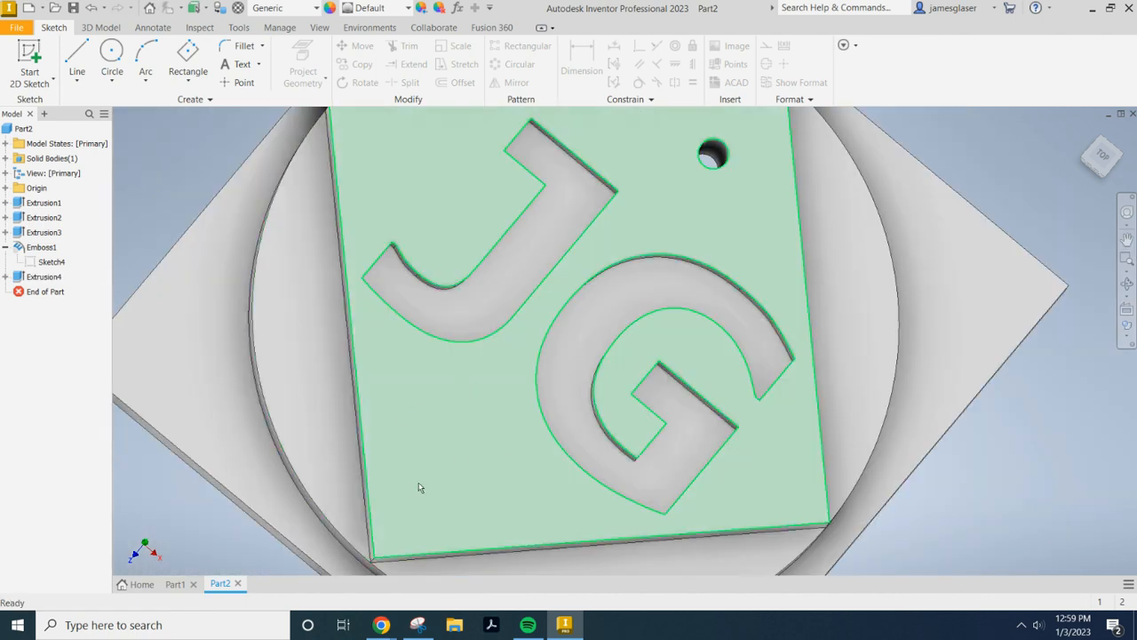
left_click(6, 277)
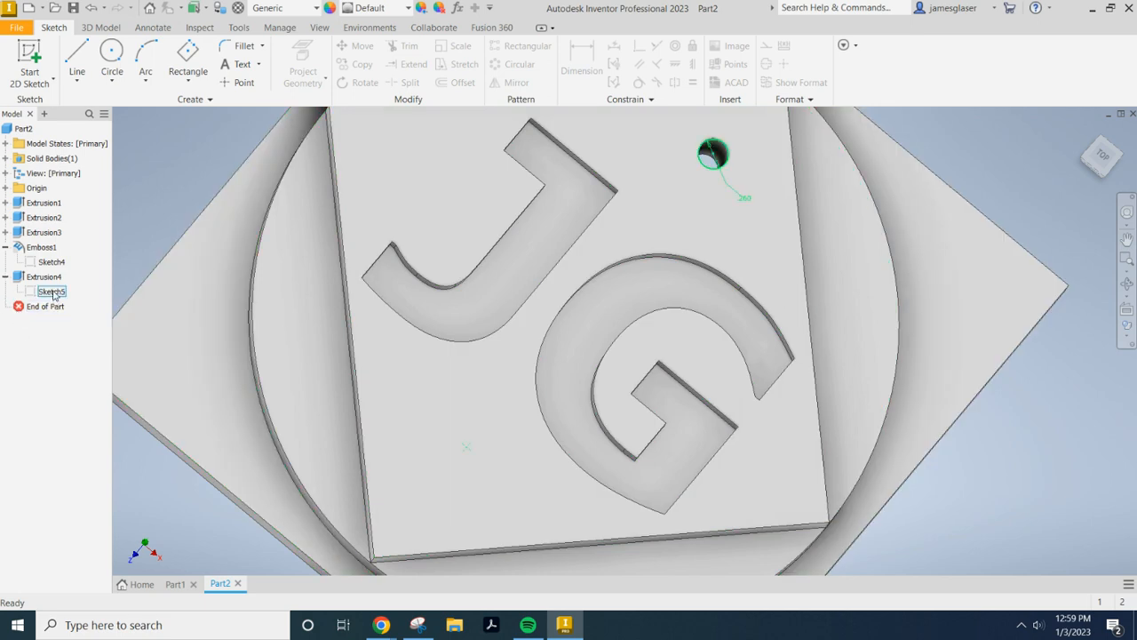
right_click(53, 294)
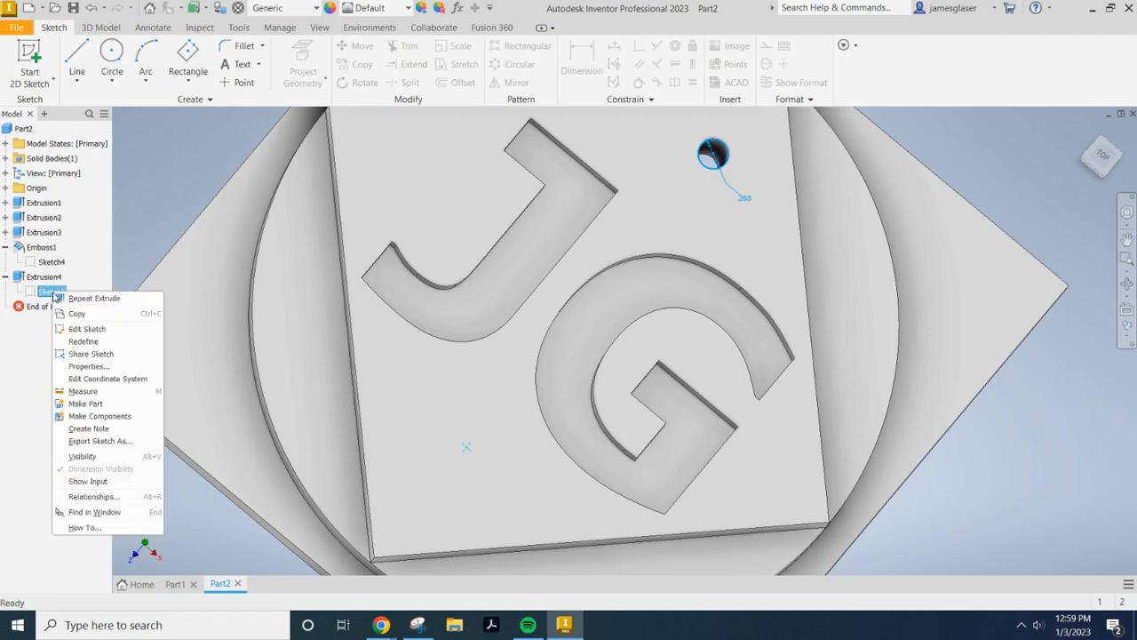
left_click(101, 355)
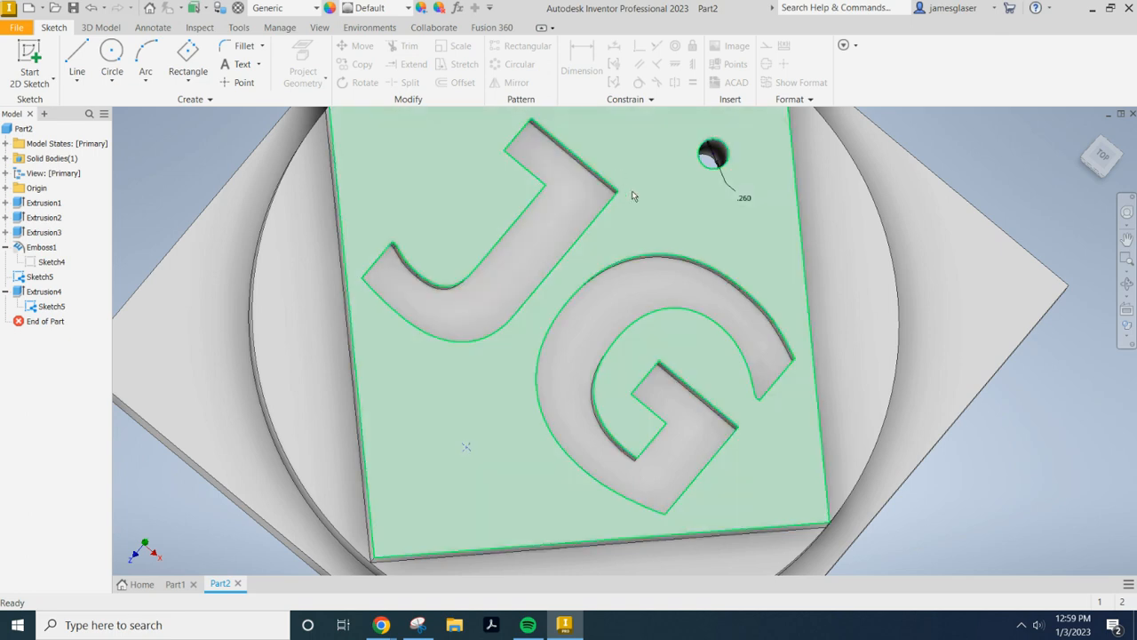
- Add a counterbore hole at the point below the letters: counterbore 0.75 in wide and 0.25 in deep, hole 0.30 in wide and 0.5 in deep
left_click(101, 27)
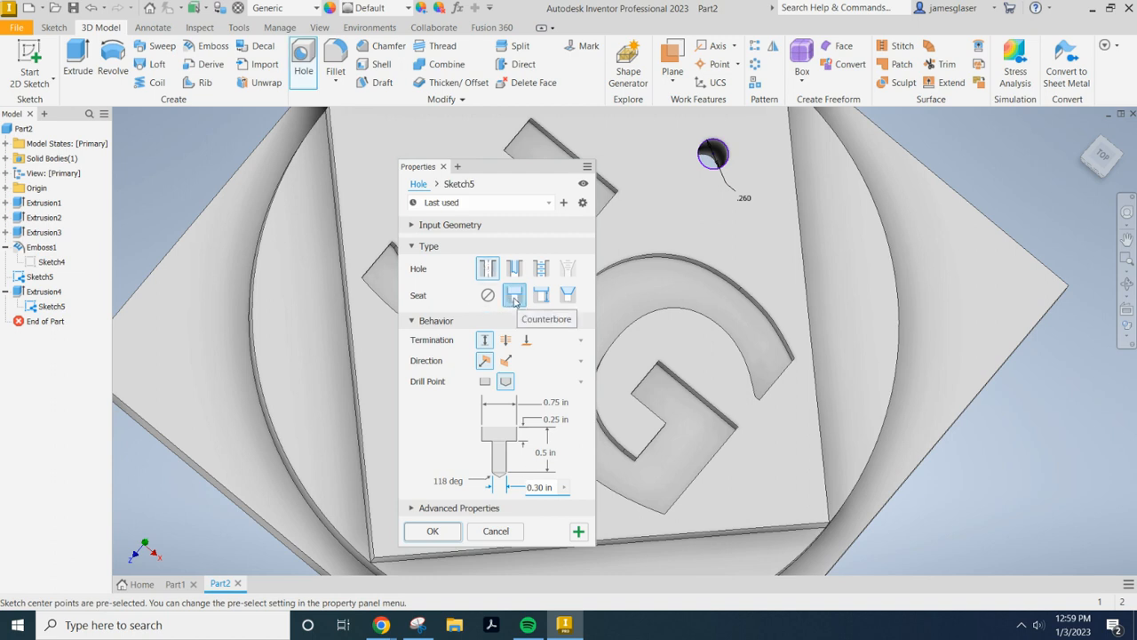
left_click(556, 402)
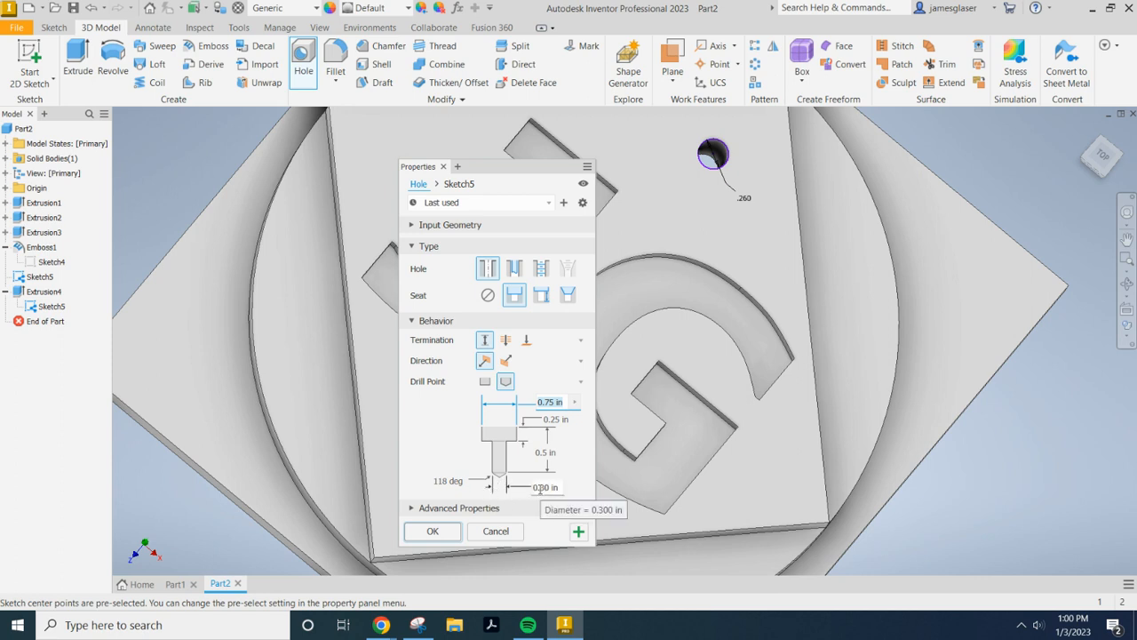
left_click(444, 536)
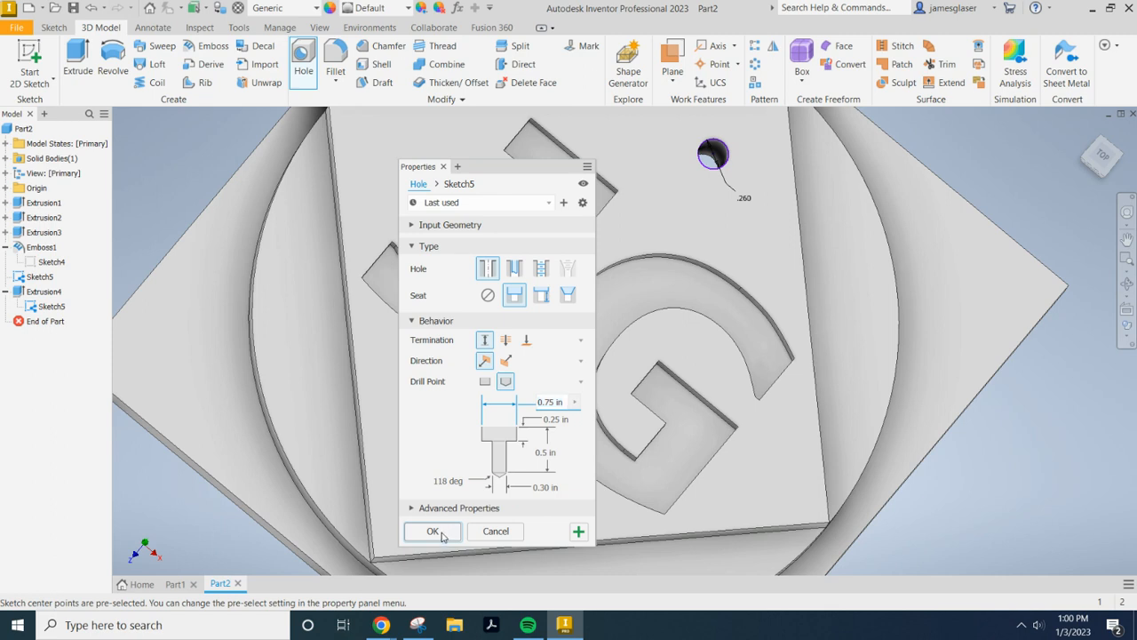
scroll(474, 456, "up", 2)
scroll(460, 458, "down", 3)
scroll(496, 438, "up", 3)
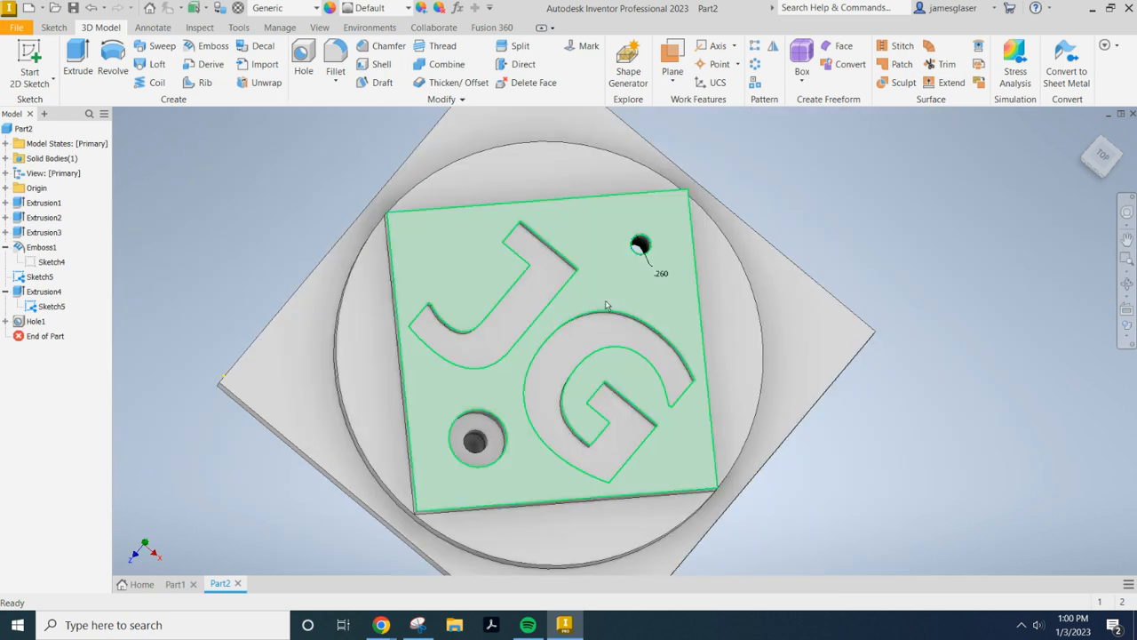
middle_click_drag(584, 406, 603, 481)
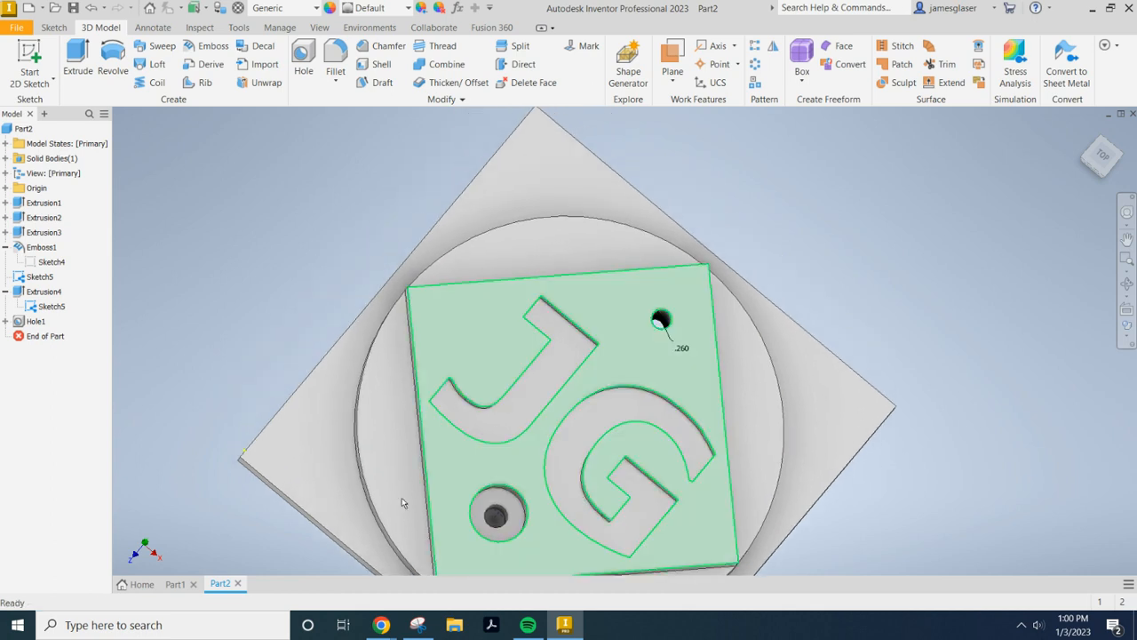
- Check the finished Part1, then sketch a 0.5 by 0.5 in square on Part2's plate face, near its upper-left corner
left_click(175, 584)
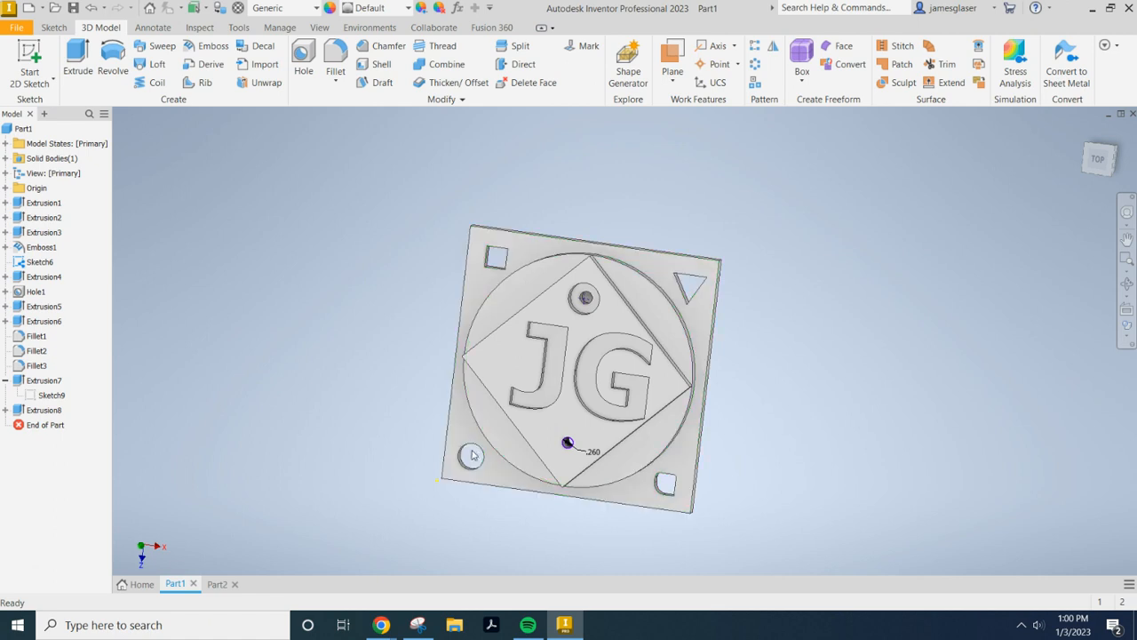
left_click(217, 584)
left_click(29, 62)
left_click(513, 184)
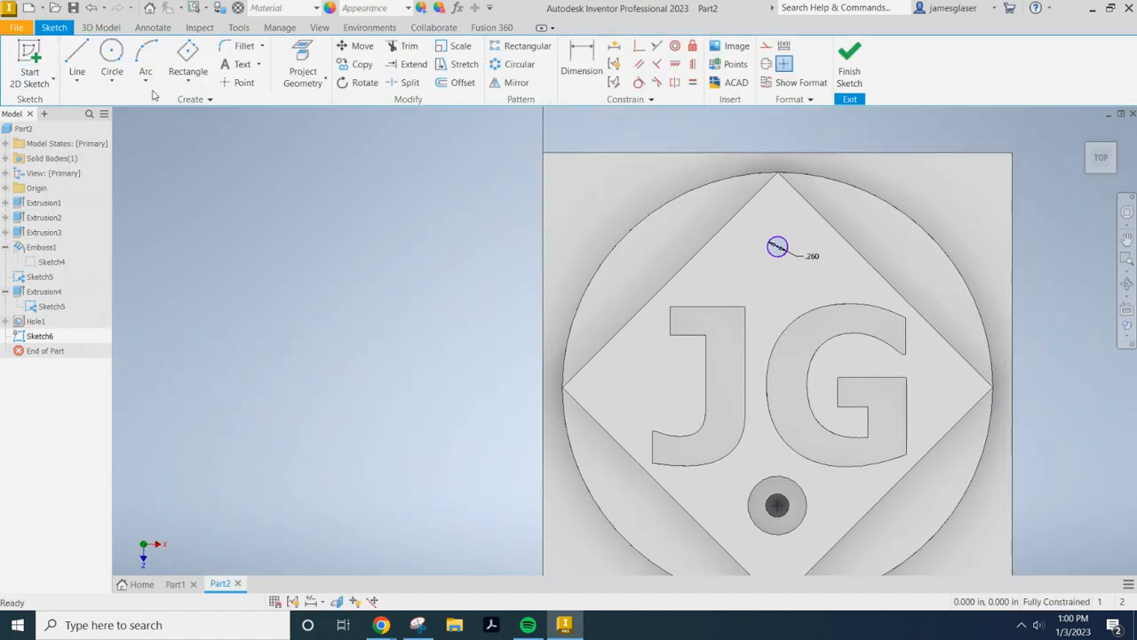
left_click(182, 80)
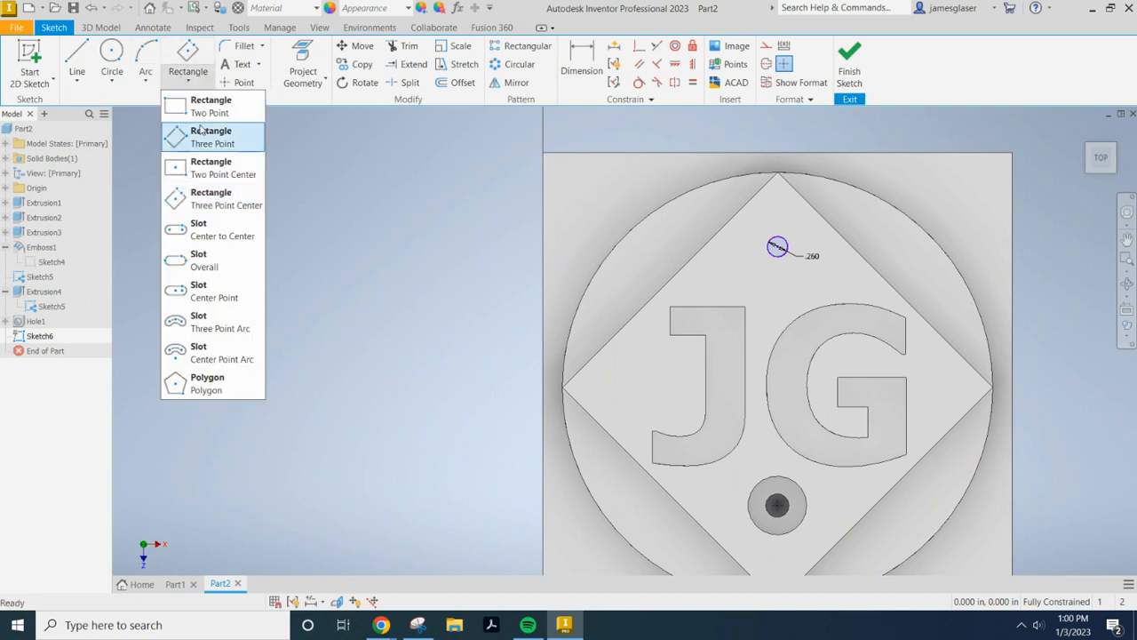
left_click(201, 111)
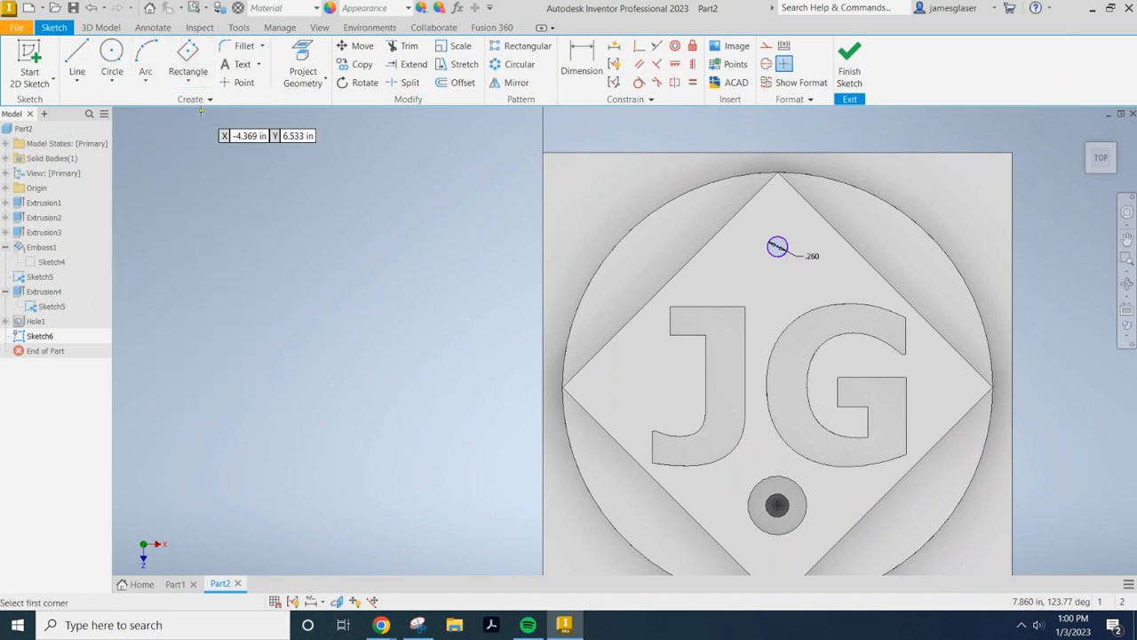
left_click(572, 187)
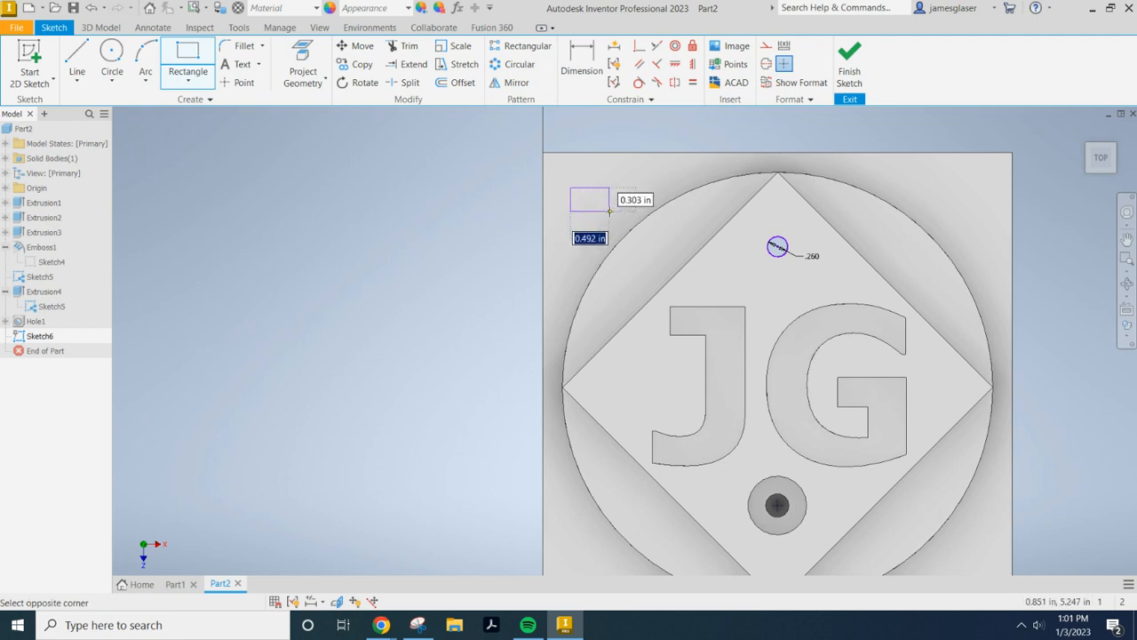
type(".5")
key("Tab")
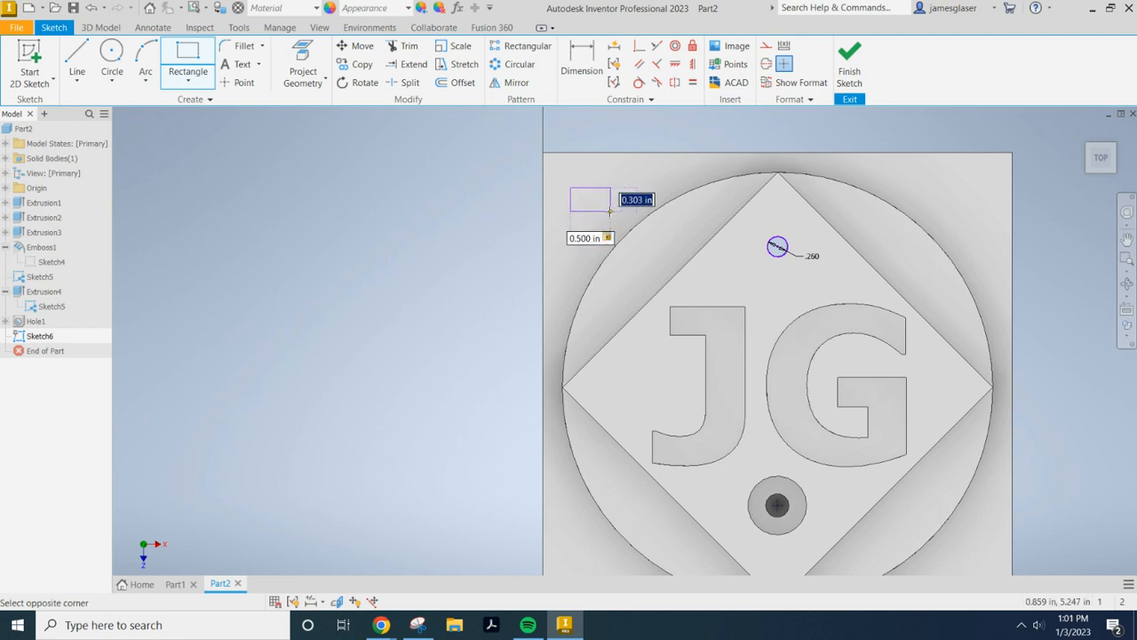
type(".5")
key("Return")
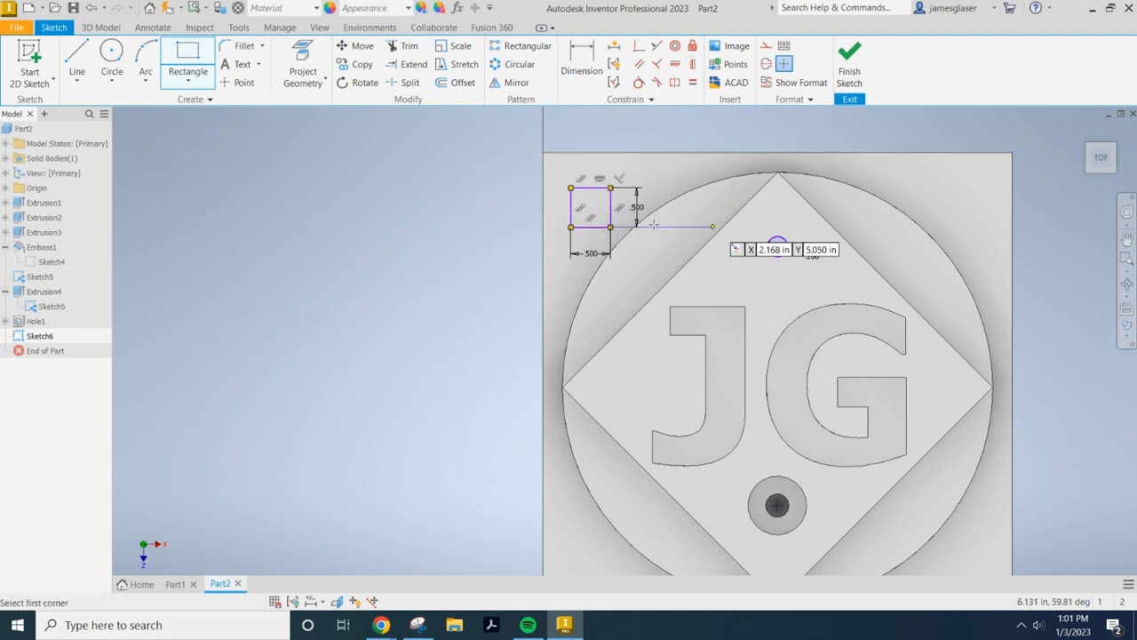
left_click(848, 58)
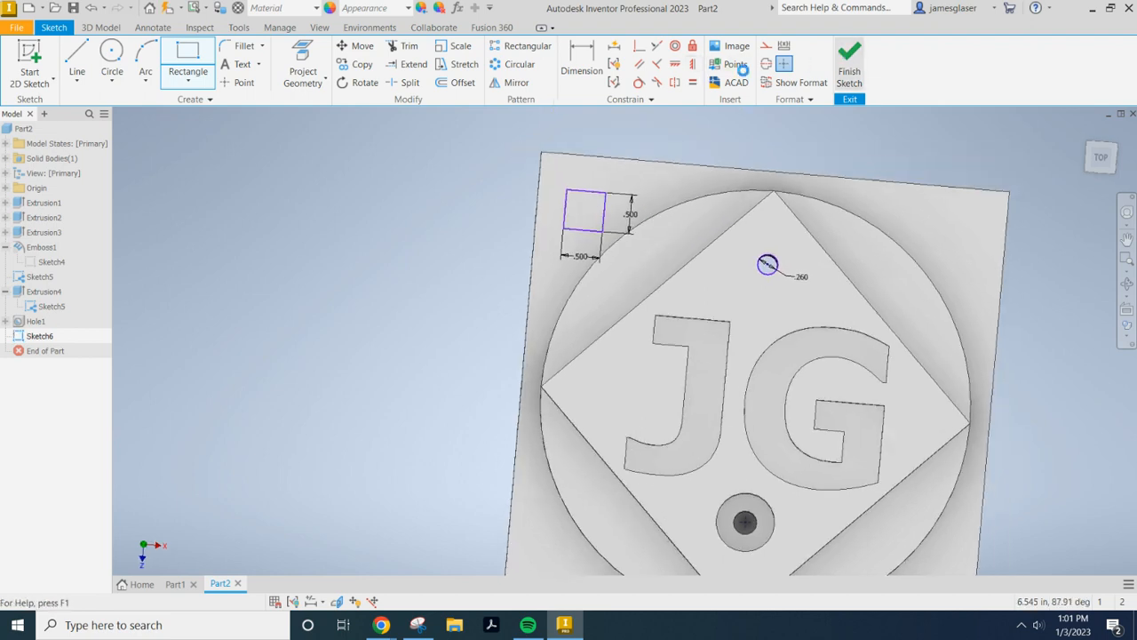
- Extrude the 0.5 in corner square as a cut through the entire plate
left_click(78, 59)
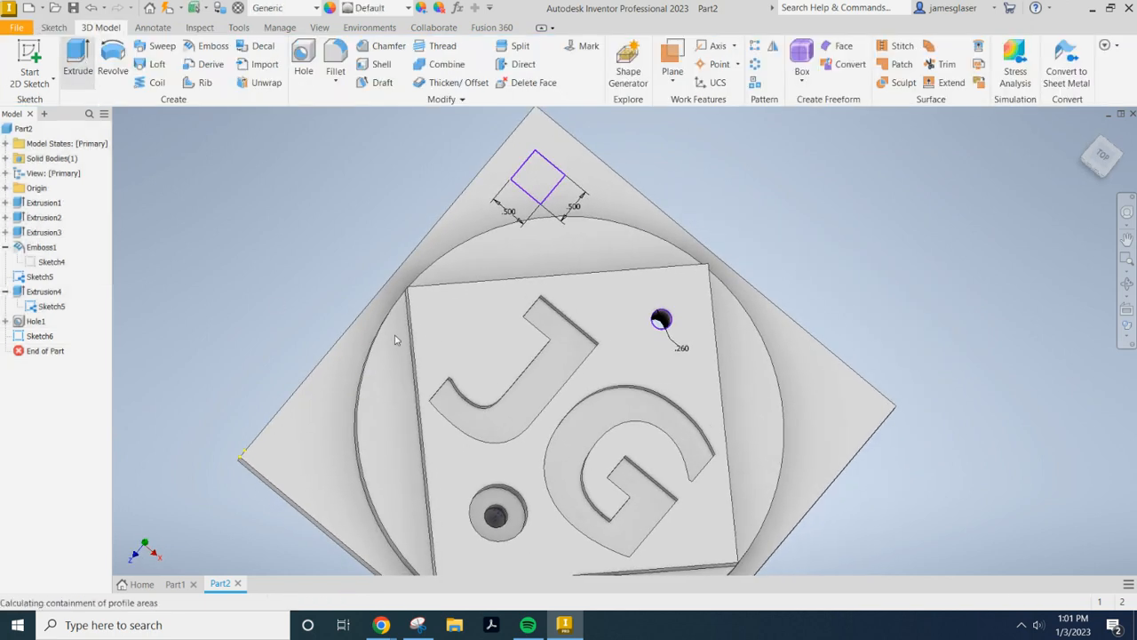
left_click_drag(521, 173, 362, 167)
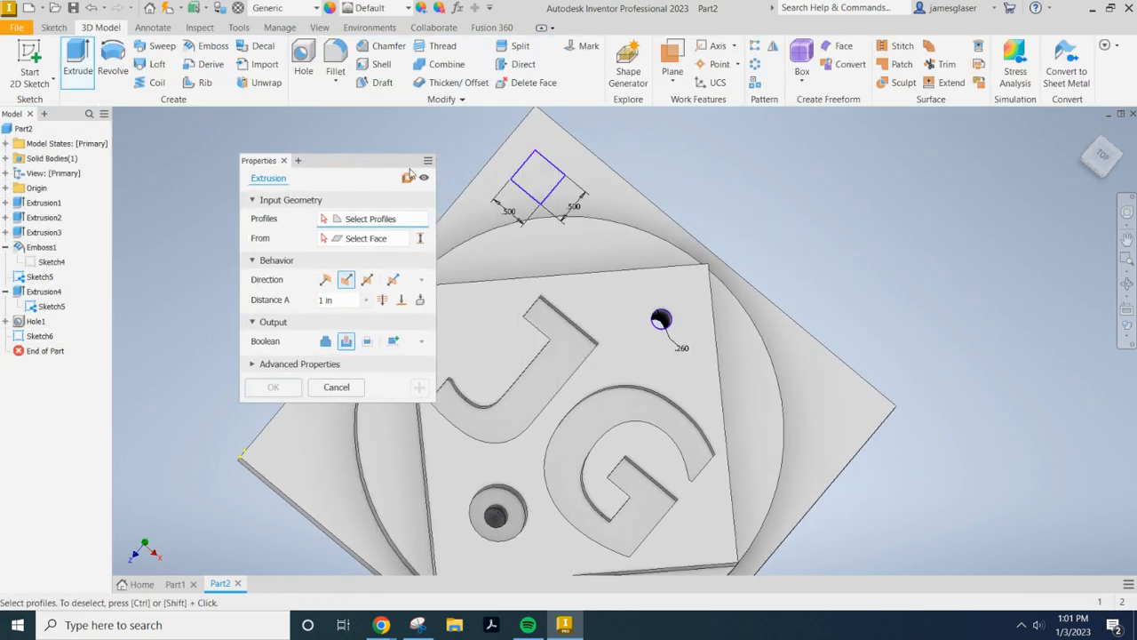
left_click(538, 174)
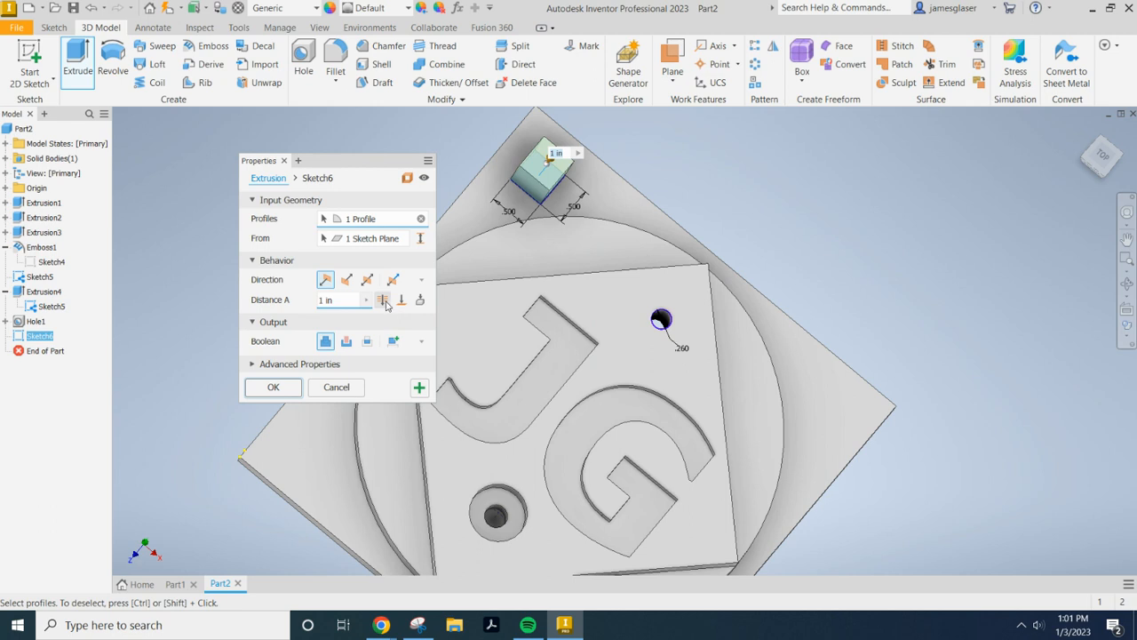
left_click(346, 279)
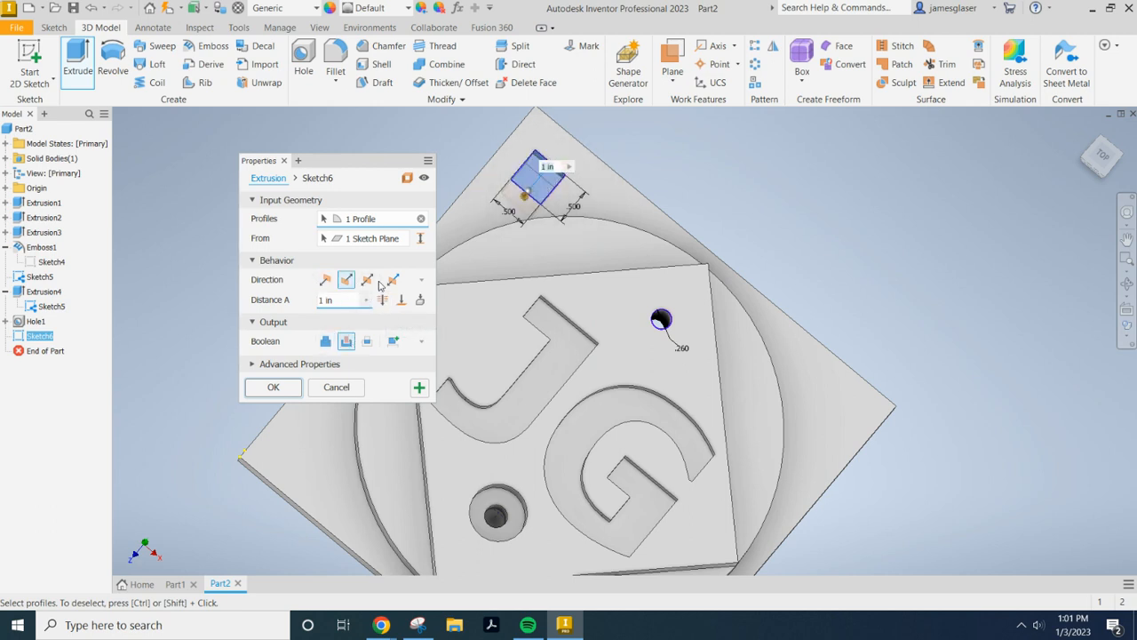
left_click(383, 302)
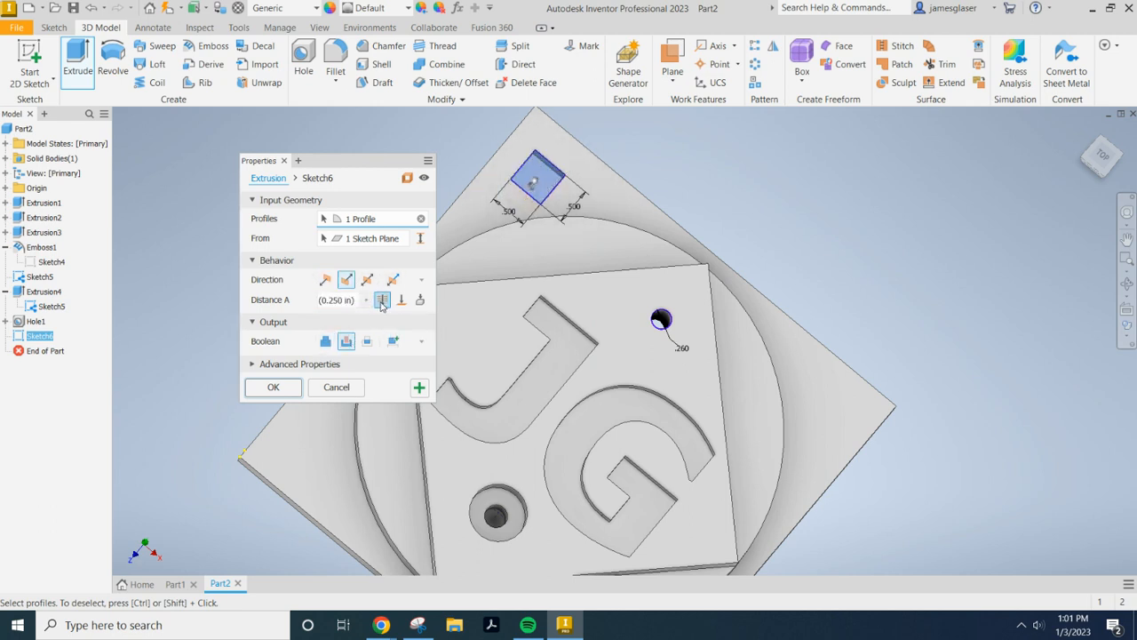
left_click(274, 387)
scroll(381, 199, "down", 3)
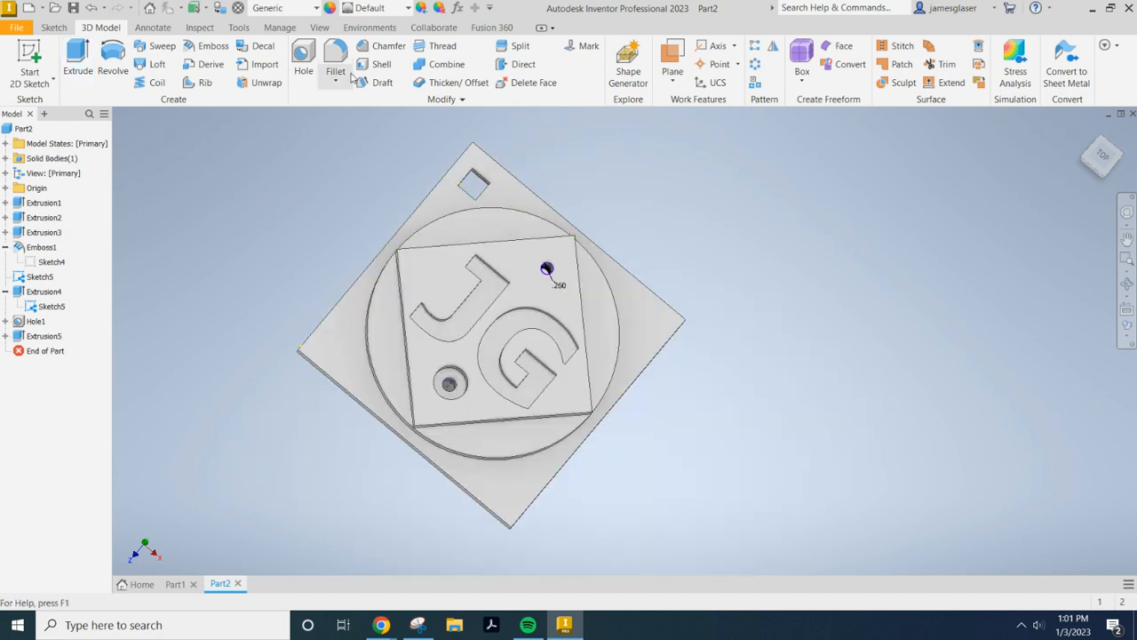
- Start a sketch on Part2's plate face and draw a three-sided polygon near the plate's upper-right corner
left_click(30, 64)
left_click(669, 320)
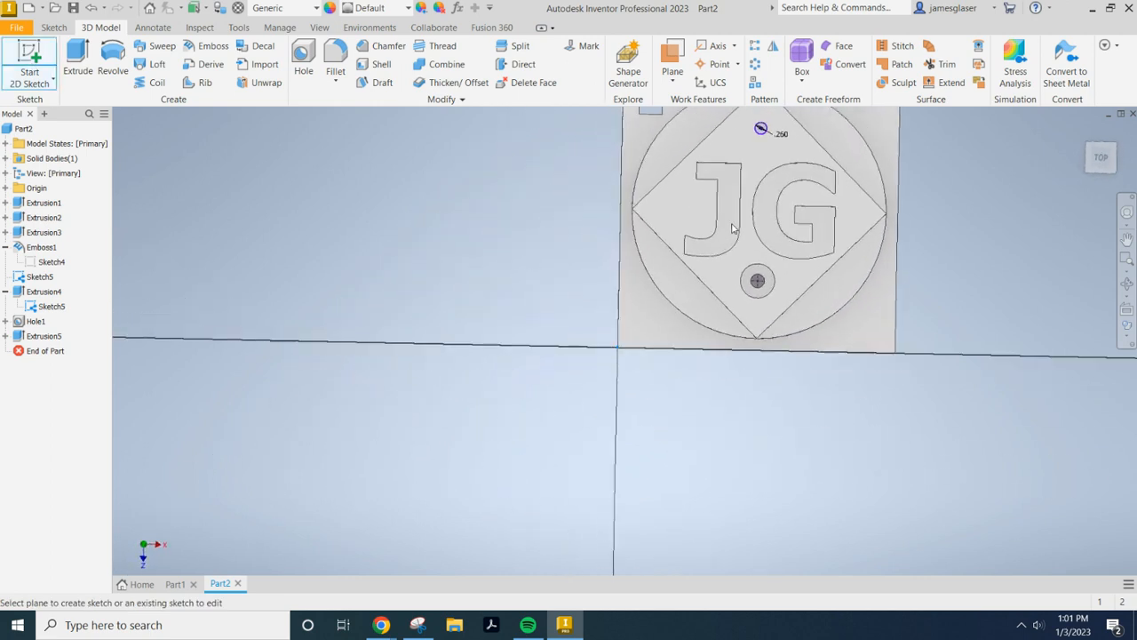
middle_click_drag(488, 297, 259, 429)
scroll(617, 278, "down", 3)
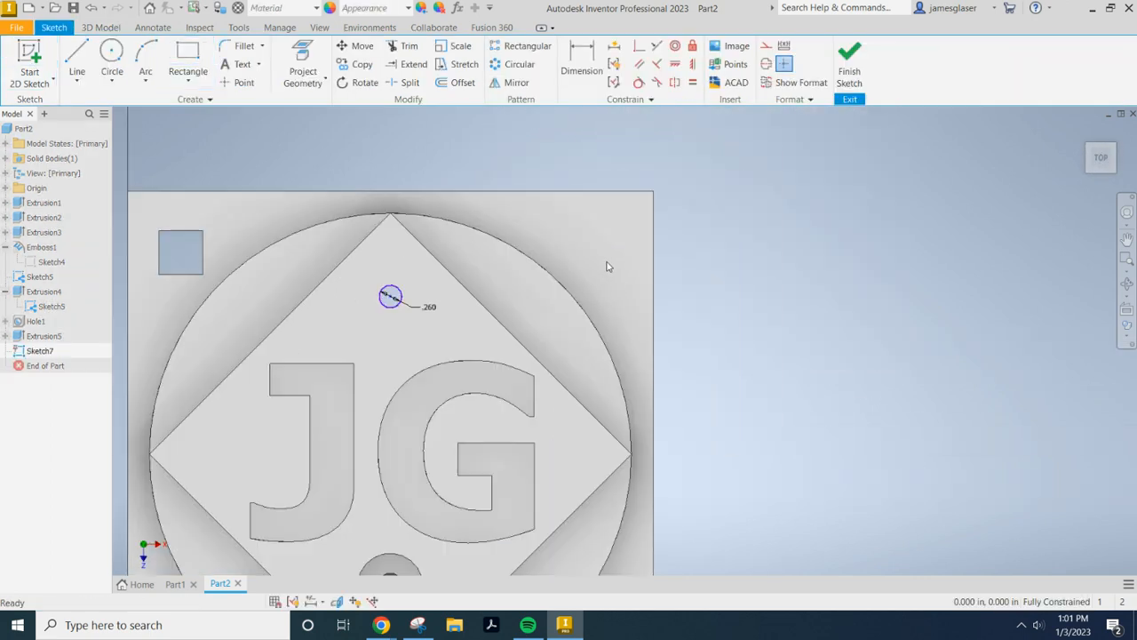
scroll(611, 253, "down", 2)
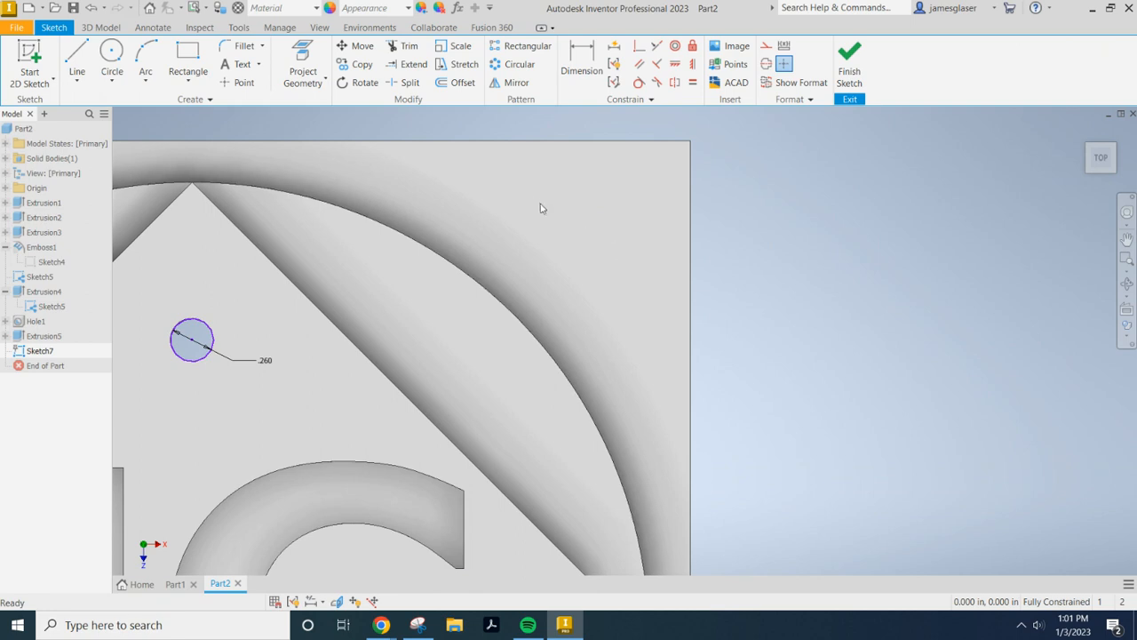
left_click(184, 80)
left_click(198, 384)
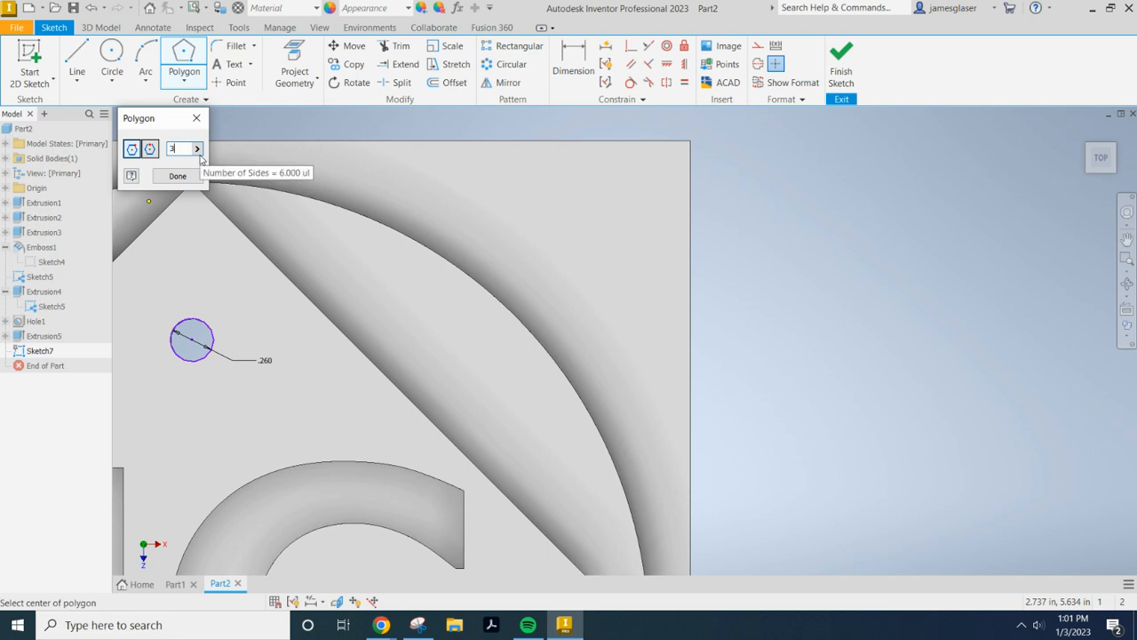
key("Escape")
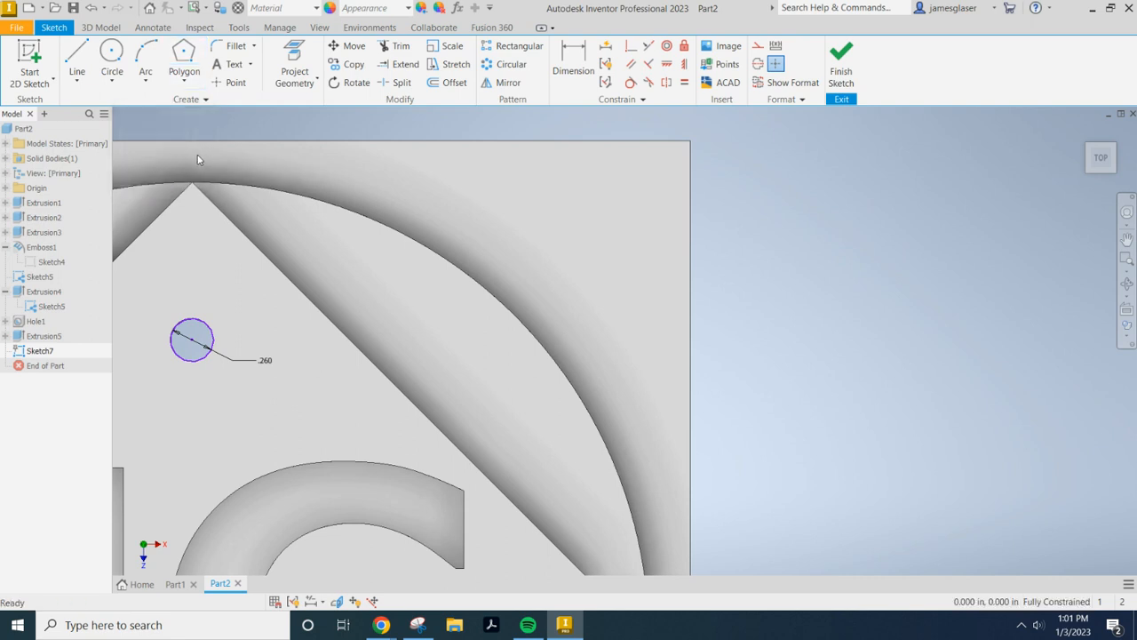
left_click(183, 79)
left_click(214, 383)
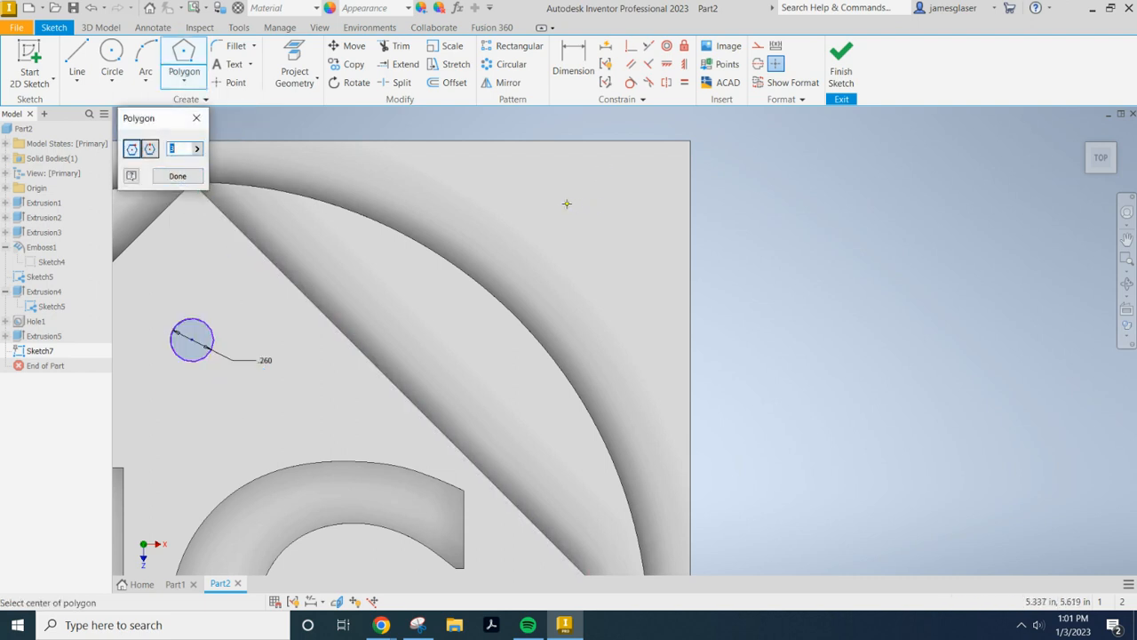
left_click(592, 233)
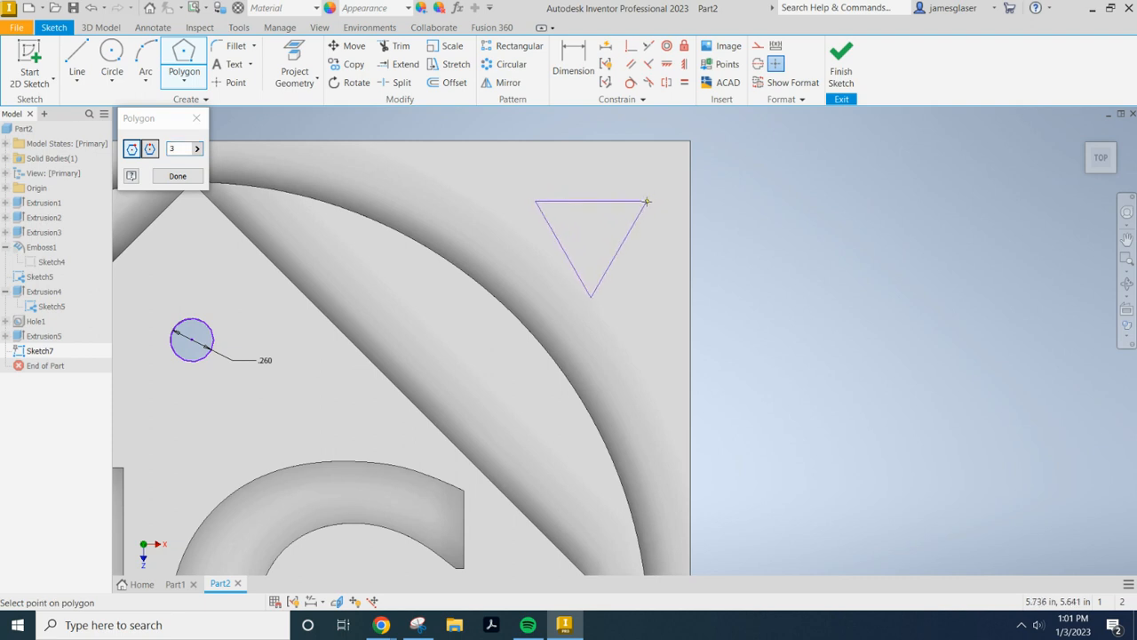
left_click(647, 202)
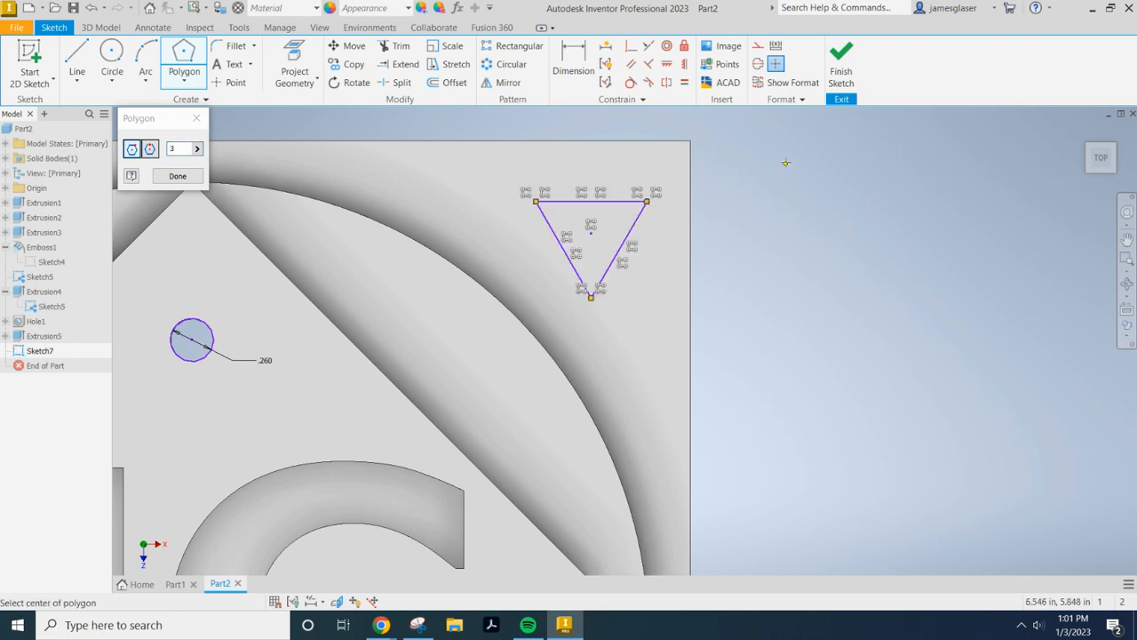
left_click(178, 176)
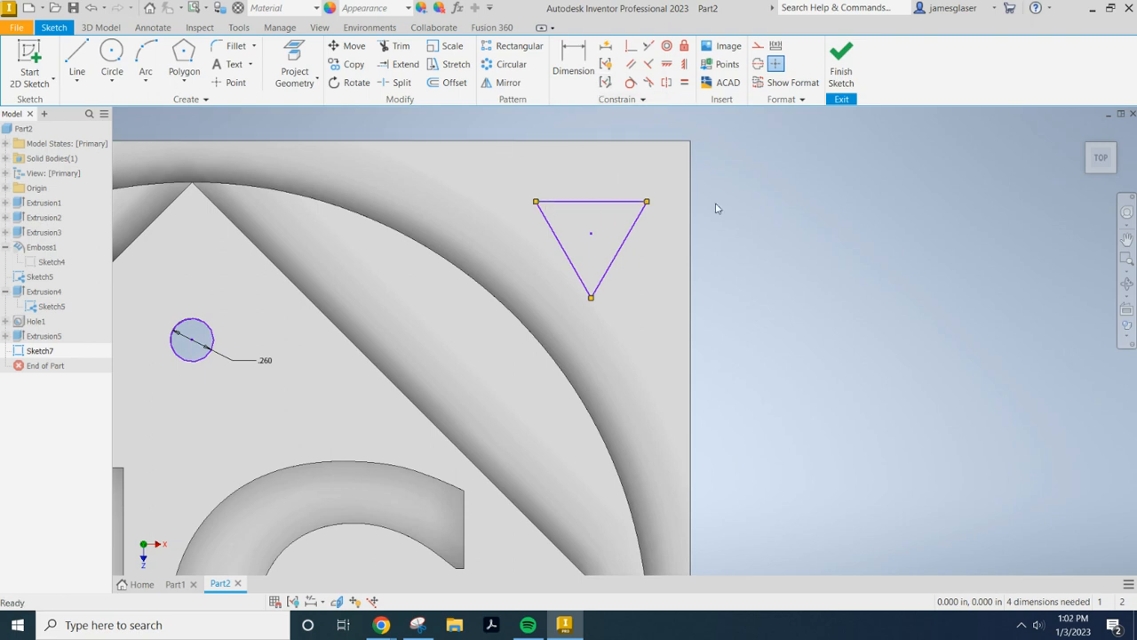
- Reposition the triangle slightly inward and constrain its upper side parallel to the plate's upper edge
mouse_move(648, 203)
left_mouse_down()
mouse_move(608, 178)
mouse_move(621, 176)
mouse_move(621, 207)
left_mouse_up()
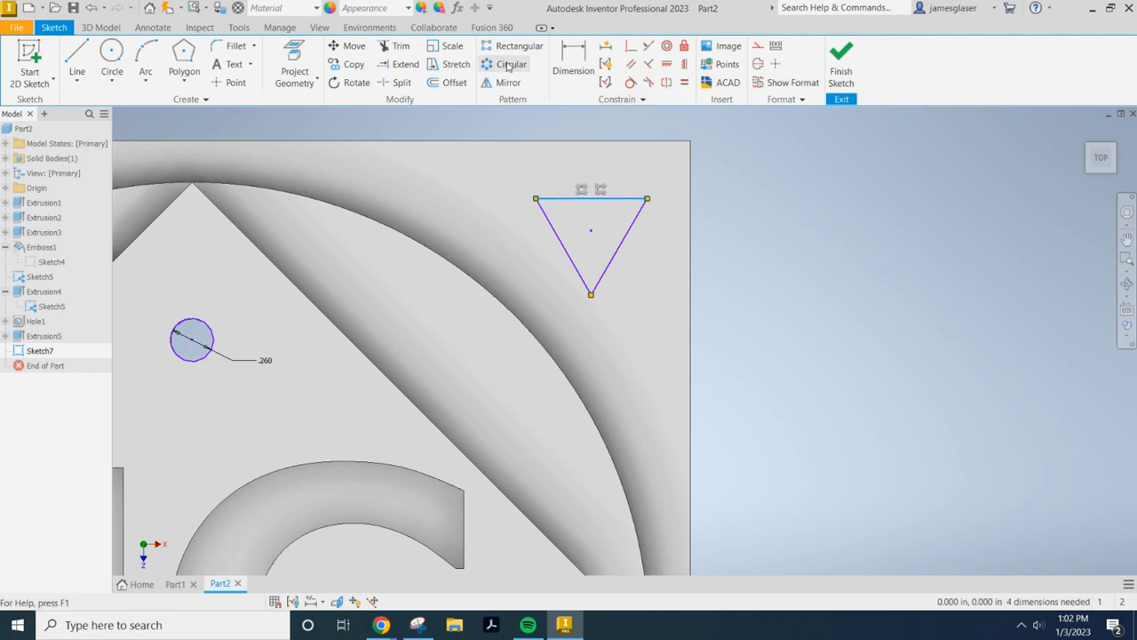
mouse_move(595, 204)
left_mouse_down()
mouse_move(573, 204)
mouse_move(585, 205)
left_mouse_up()
left_click_drag(629, 235, 598, 206)
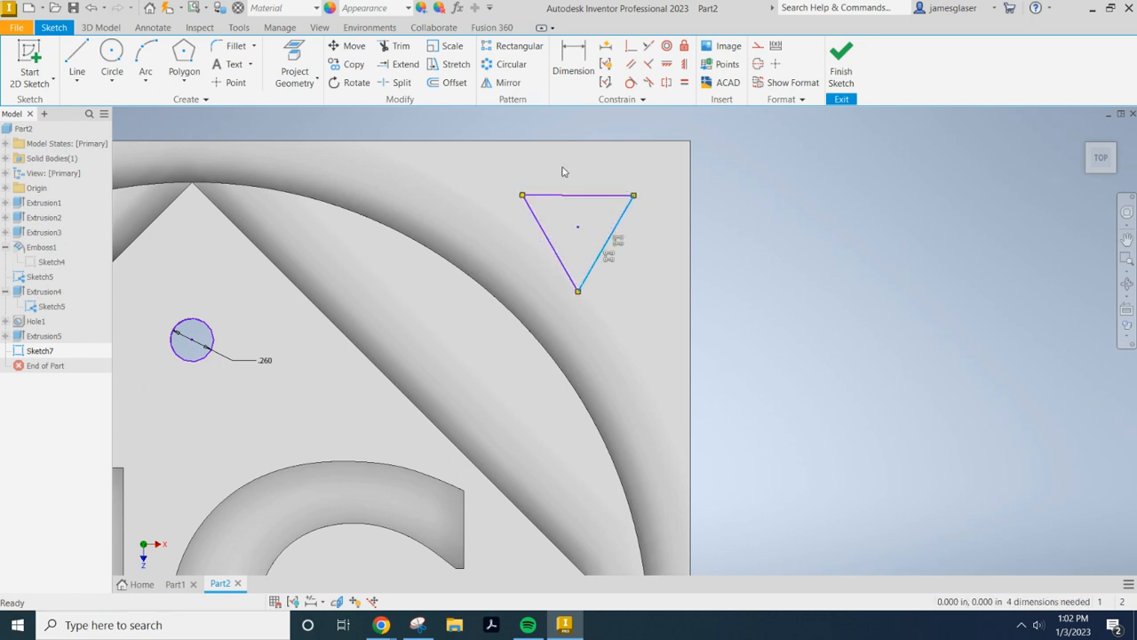
left_click(630, 66)
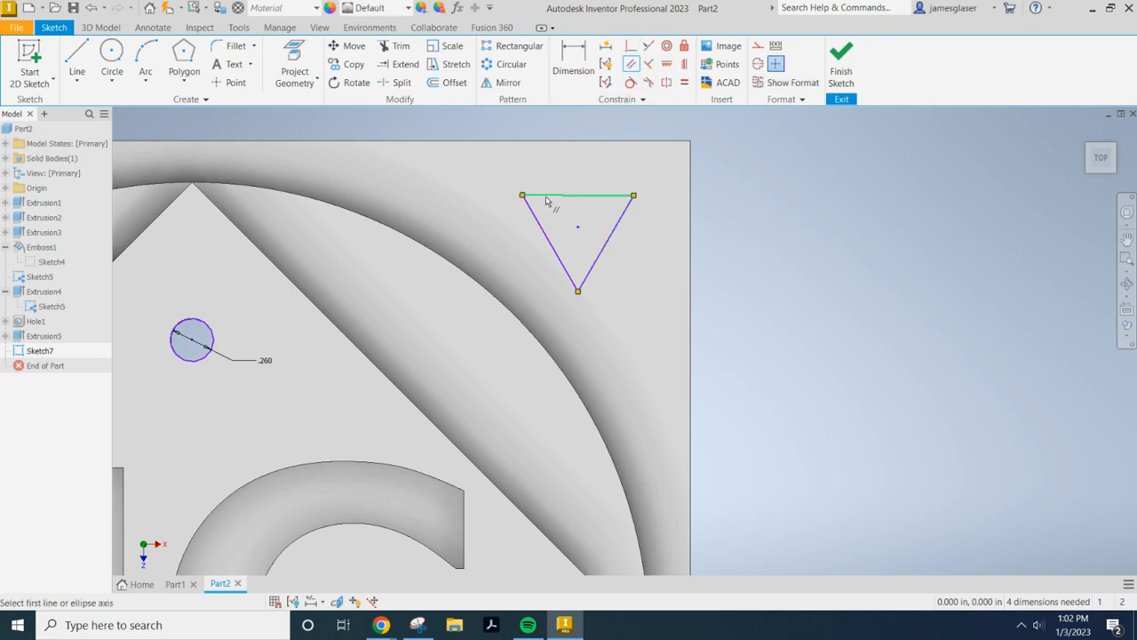
left_click(612, 143)
left_click(588, 198)
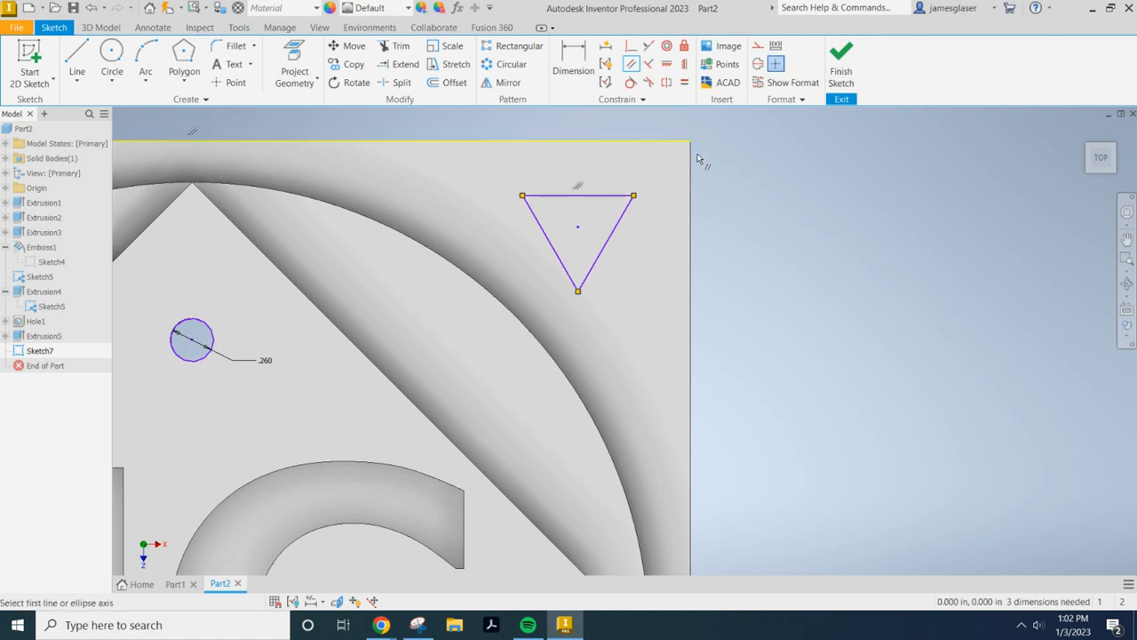
- Finish the sketch and extrude the triangle as a cut through the entire plate
left_click(842, 64)
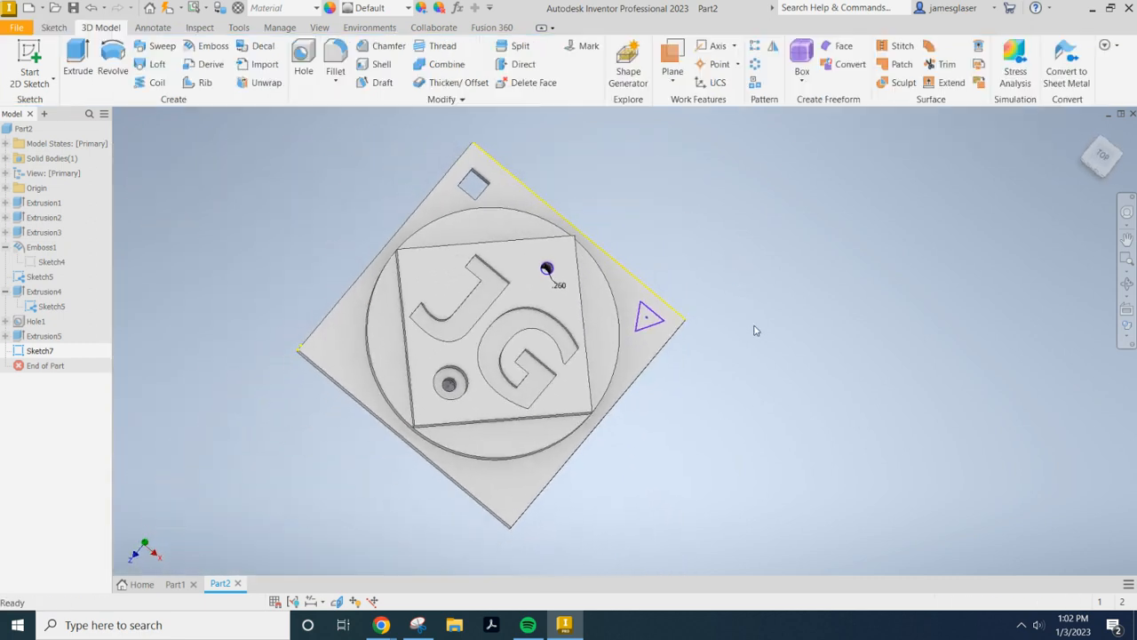
key("e")
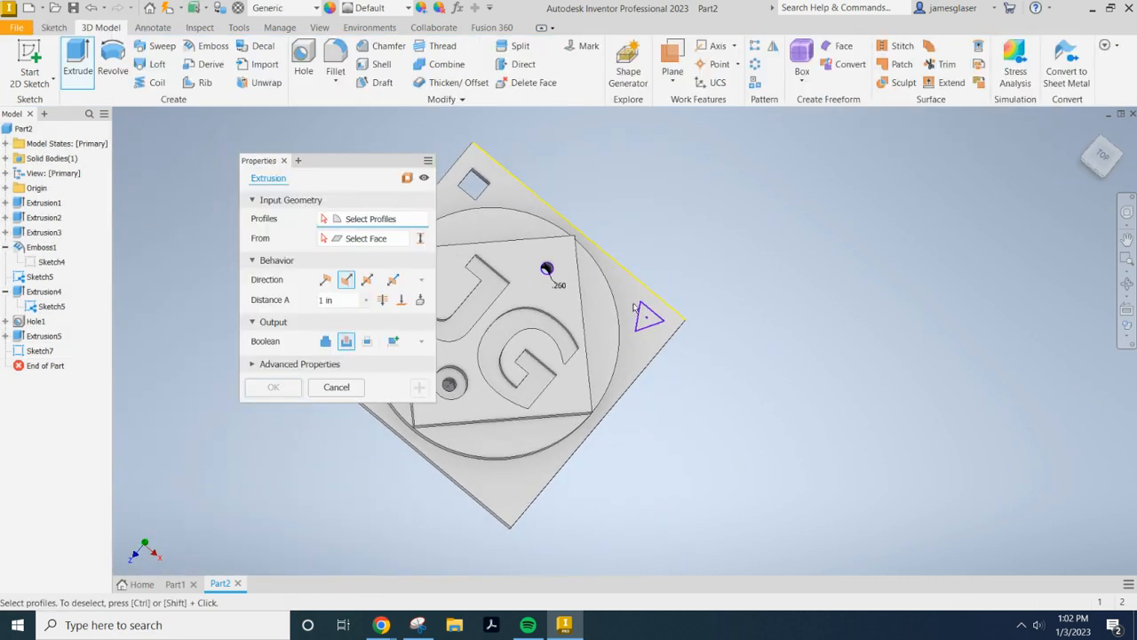
left_click(642, 313)
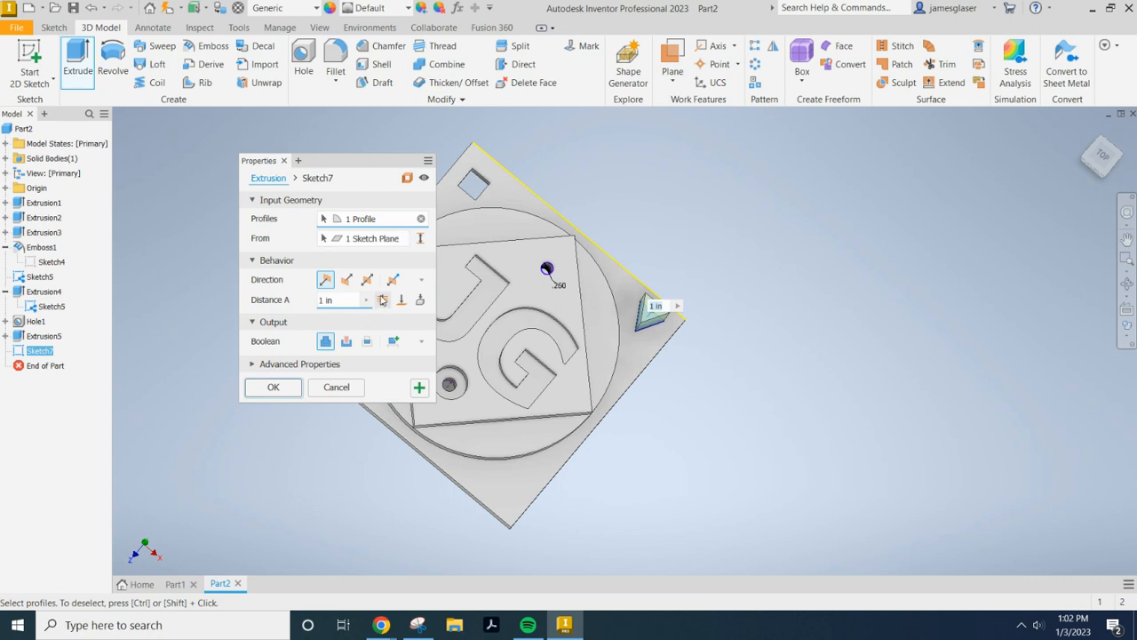
left_click(348, 342)
left_click(383, 301)
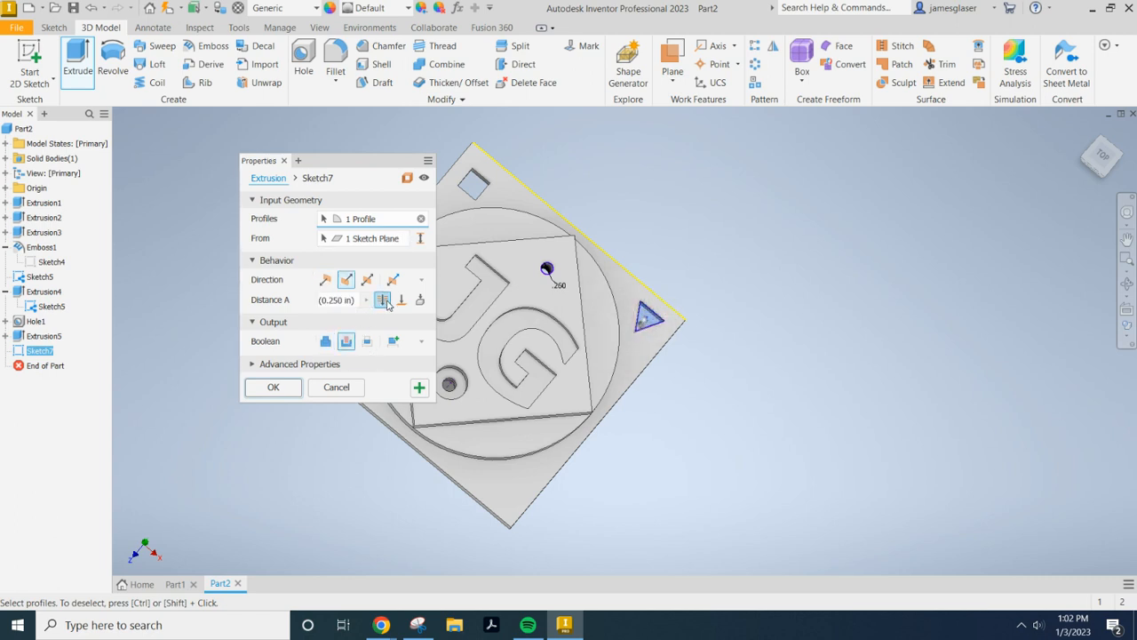
left_click(272, 387)
scroll(650, 323, "up", 5)
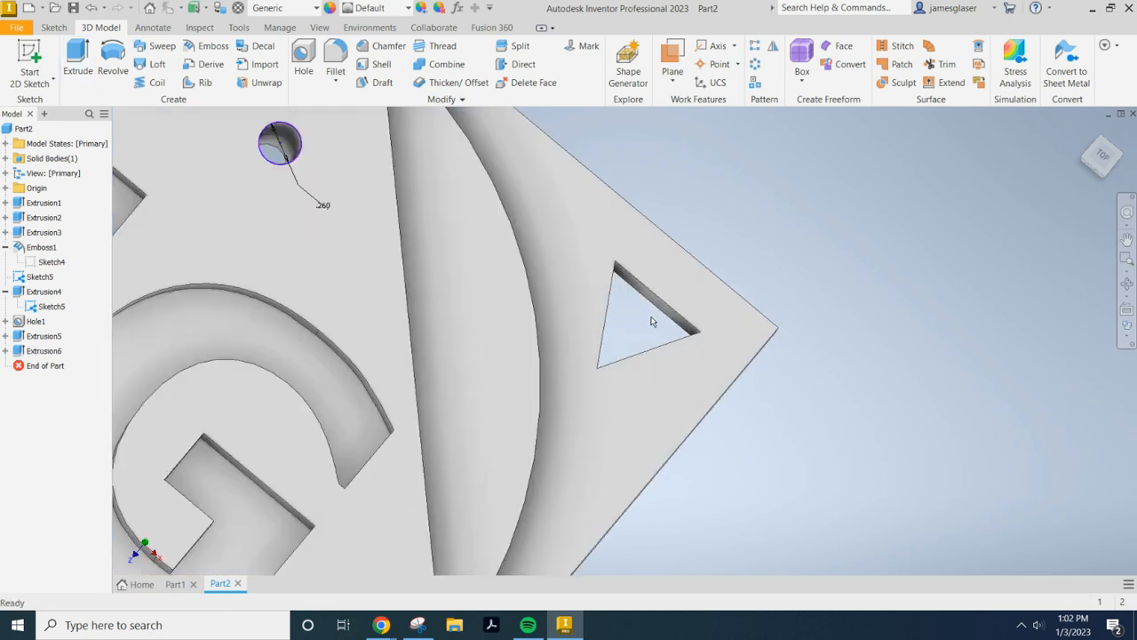
scroll(649, 323, "down", 5)
scroll(649, 323, "down", 4)
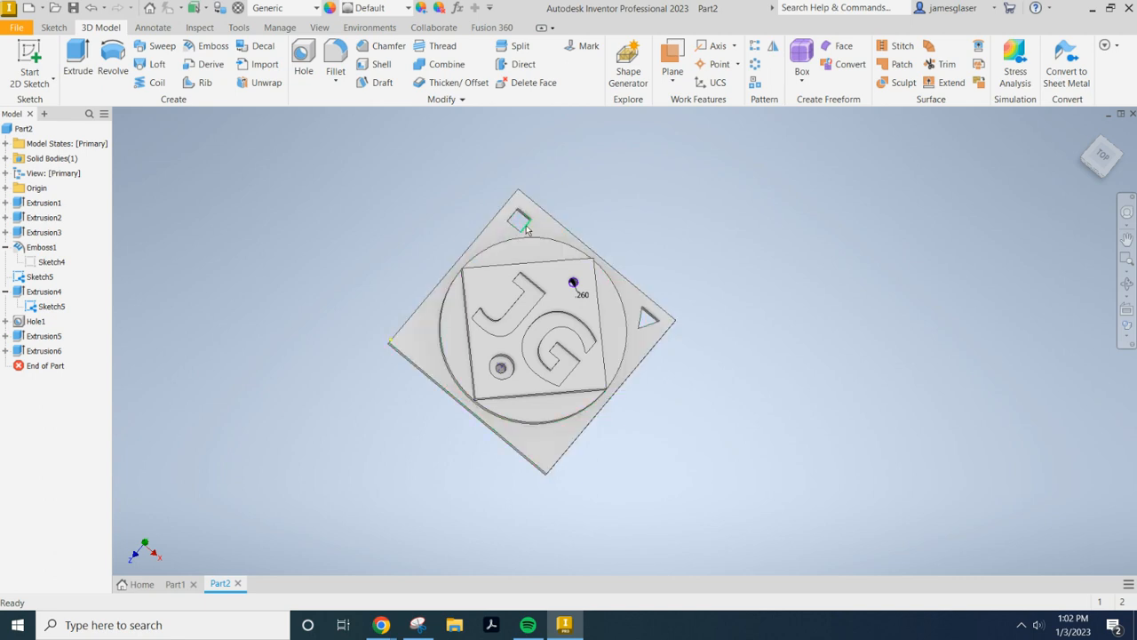
- Start a new sketch on the plate face for a cutout at the lower-right corner
scroll(728, 321, "down", 3)
scroll(645, 337, "up", 4)
middle_click_drag(701, 397, 810, 407)
left_click(36, 68)
left_click(688, 411)
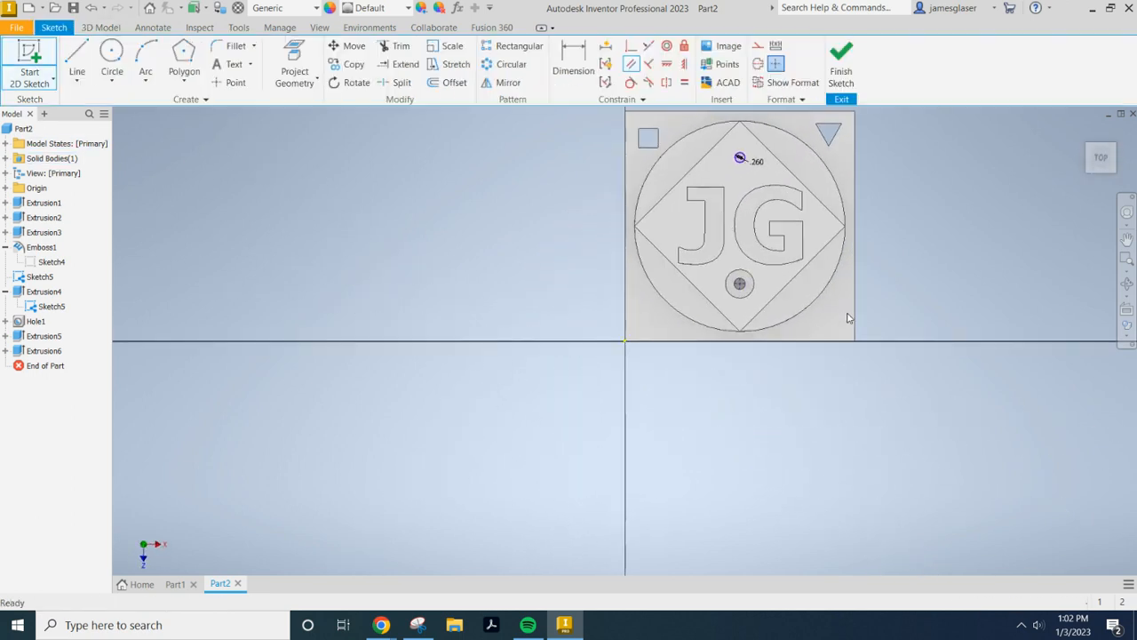
scroll(665, 383, "up", 6)
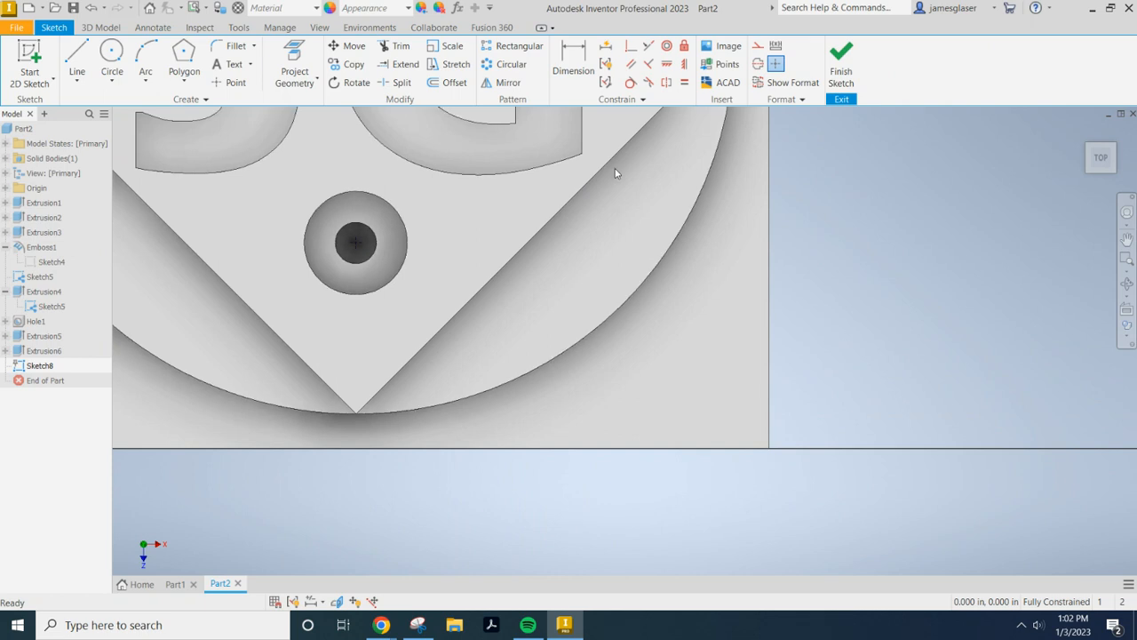
- Draw a 0.75 by 0.75 in square near the plate's lower-right corner and move it fully inside the plate's edges
left_click(185, 84)
left_click(210, 107)
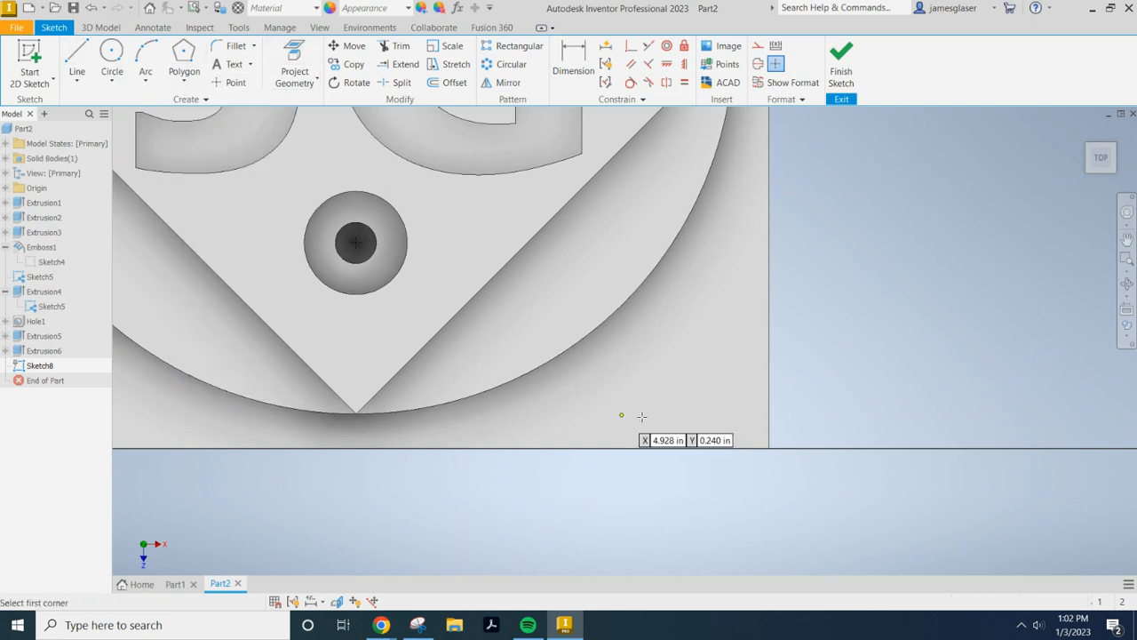
left_click(645, 357)
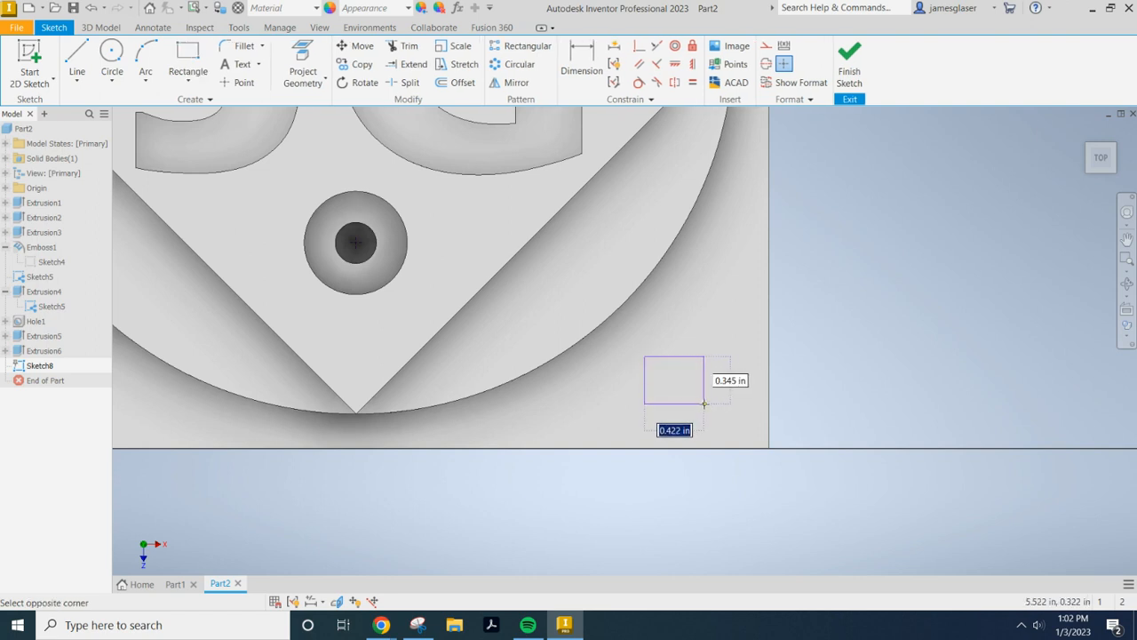
type(".5")
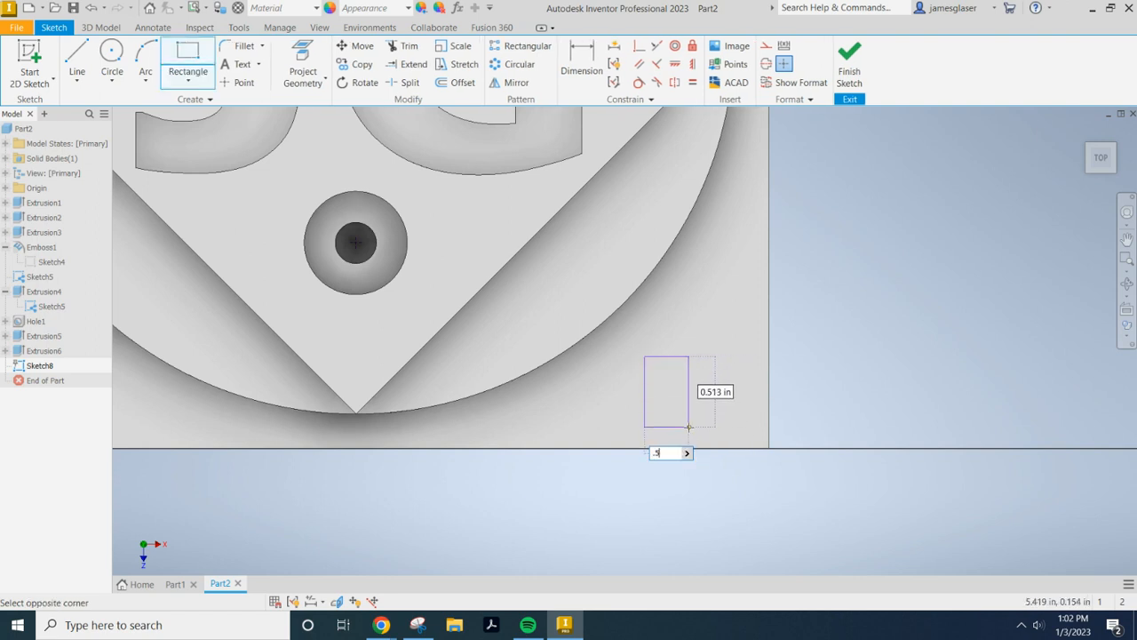
key("Tab")
type(".5")
key("Tab")
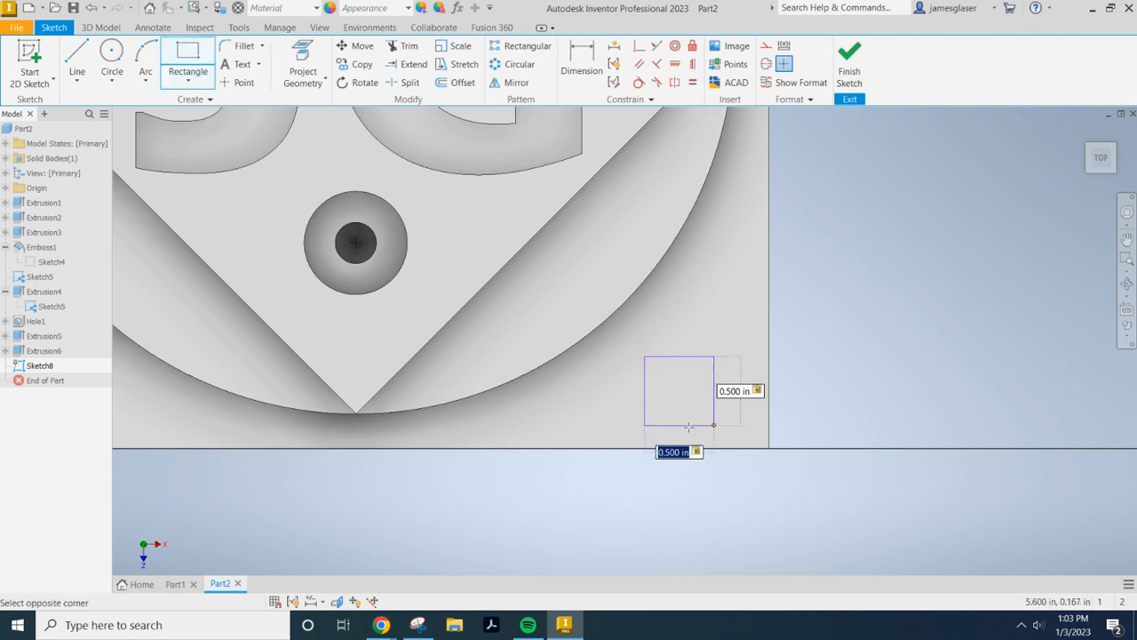
type(".")
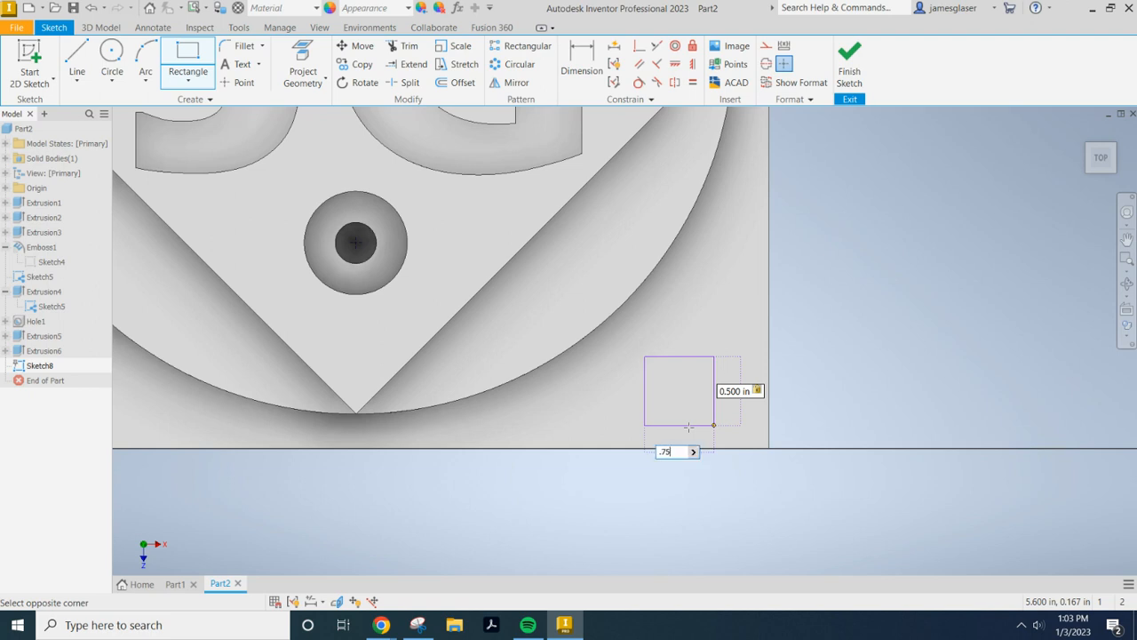
type("75")
key("Tab")
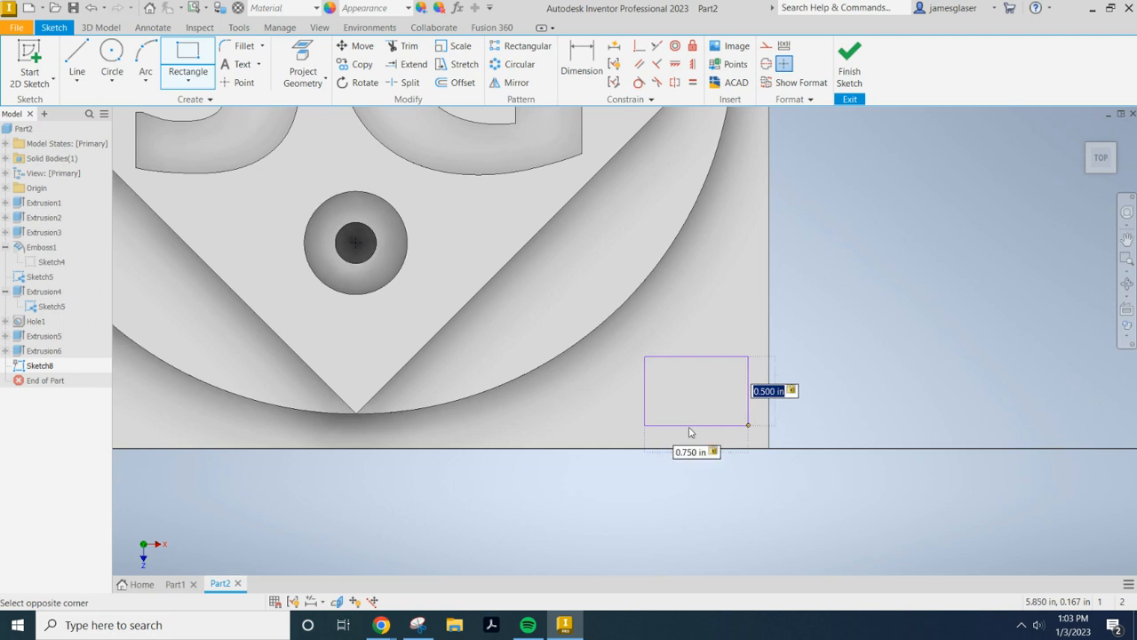
type(".75")
key("Return")
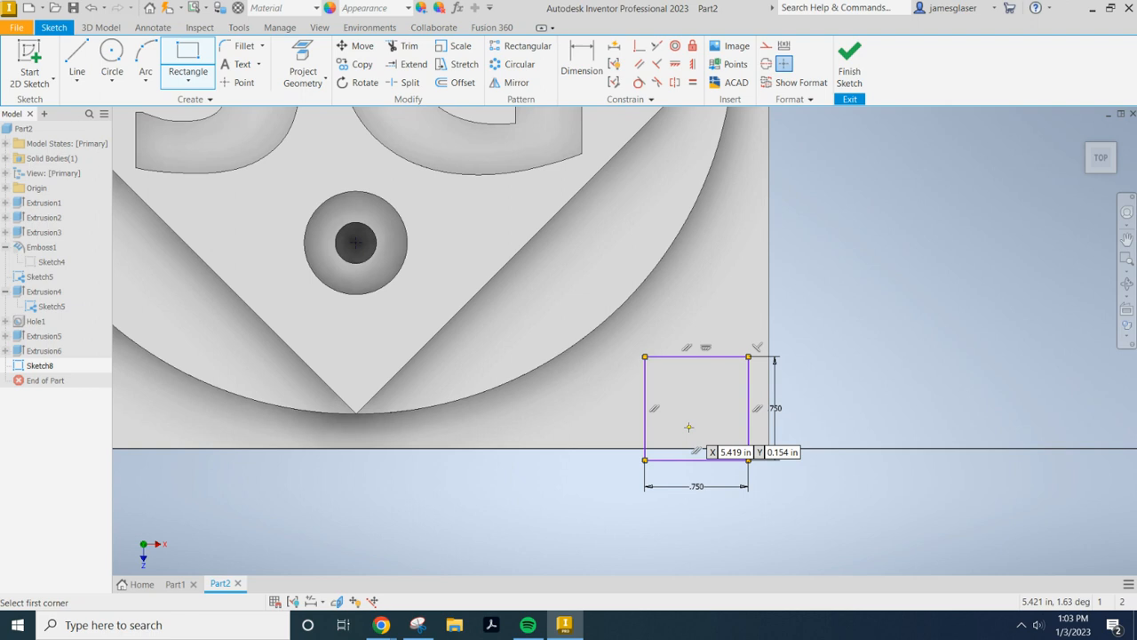
key("Escape")
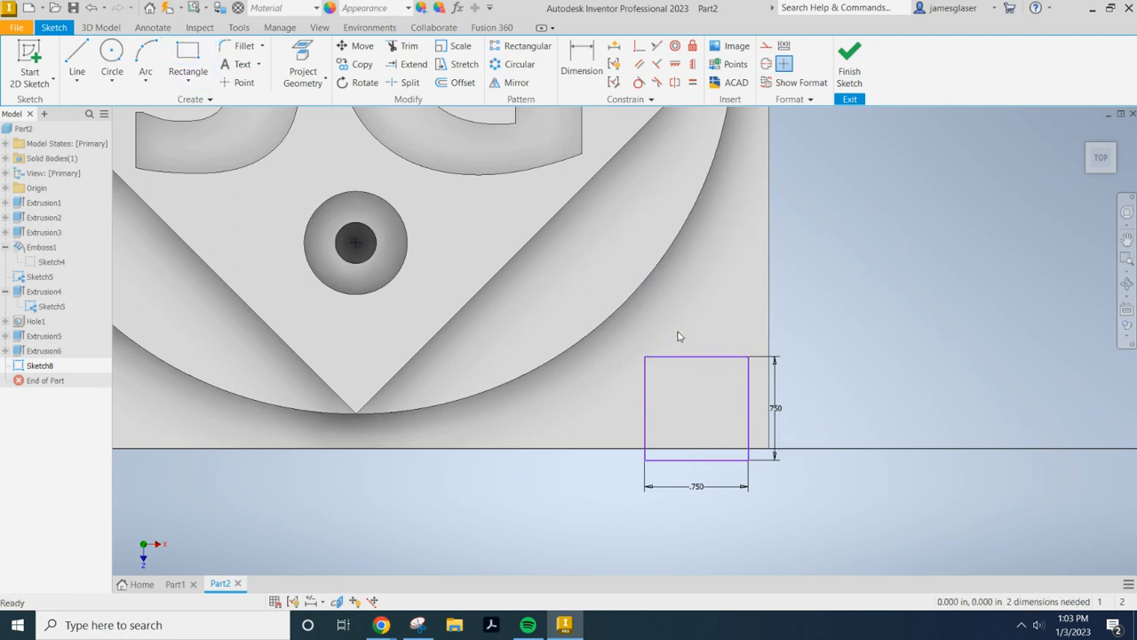
left_click_drag(646, 362, 636, 328)
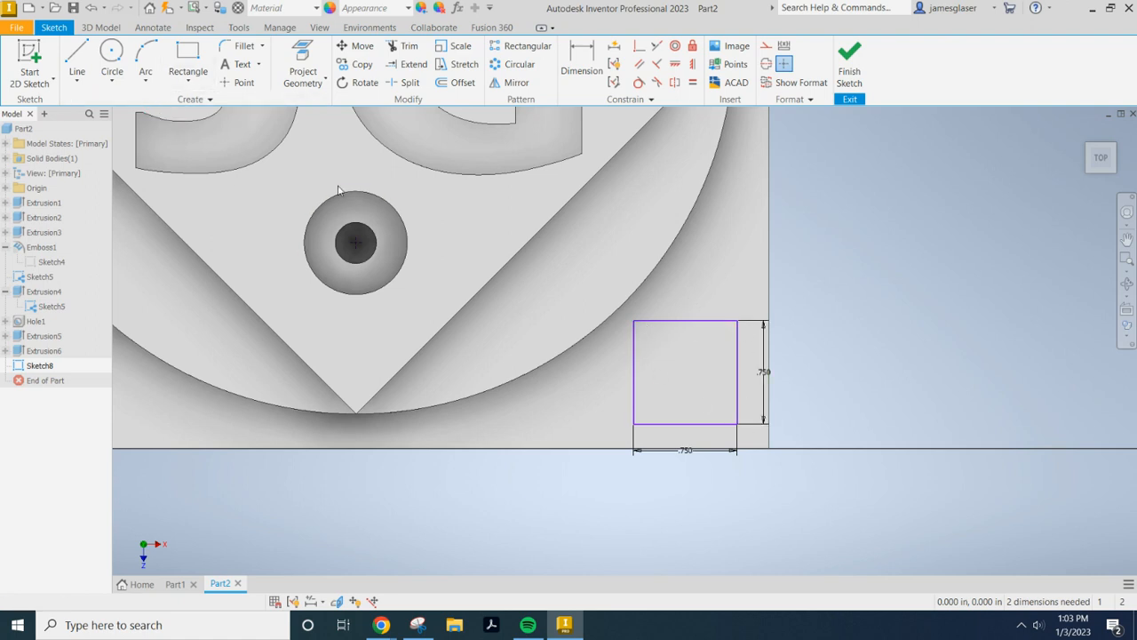
- Extrude the 0.75 in square as a cut through the entire plate and inspect the opening from an angle
key("e")
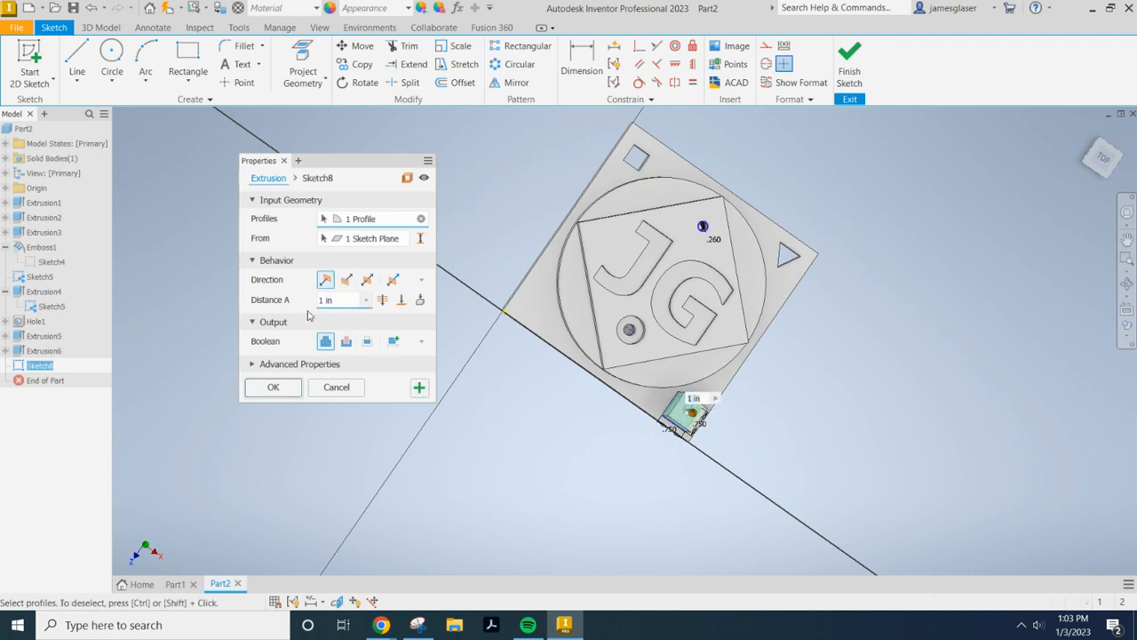
left_click(347, 341)
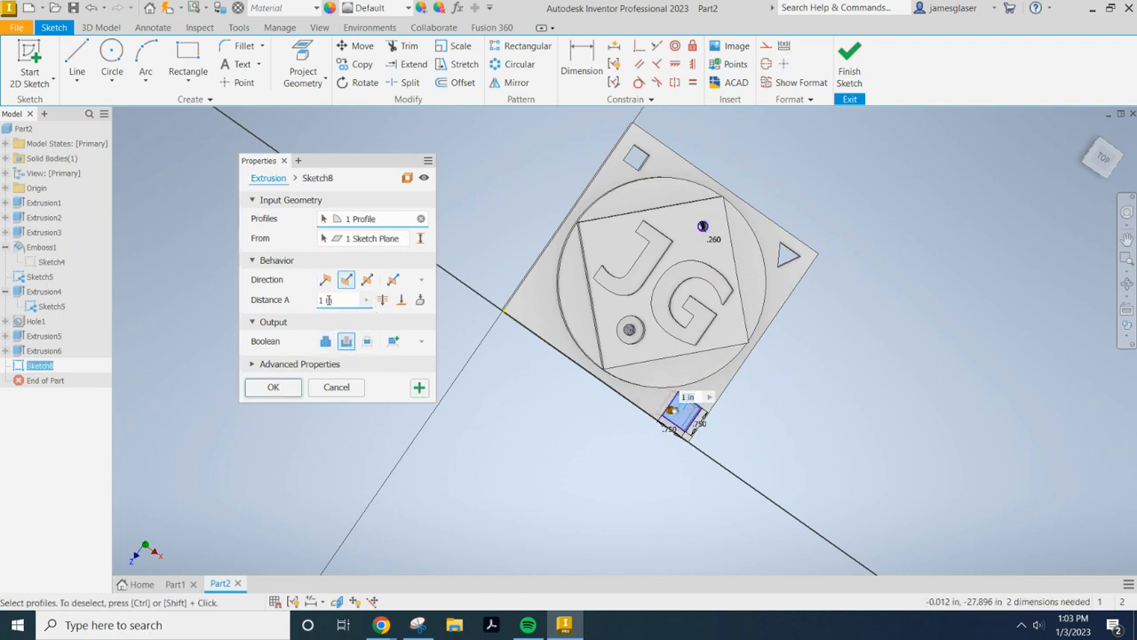
left_click(383, 301)
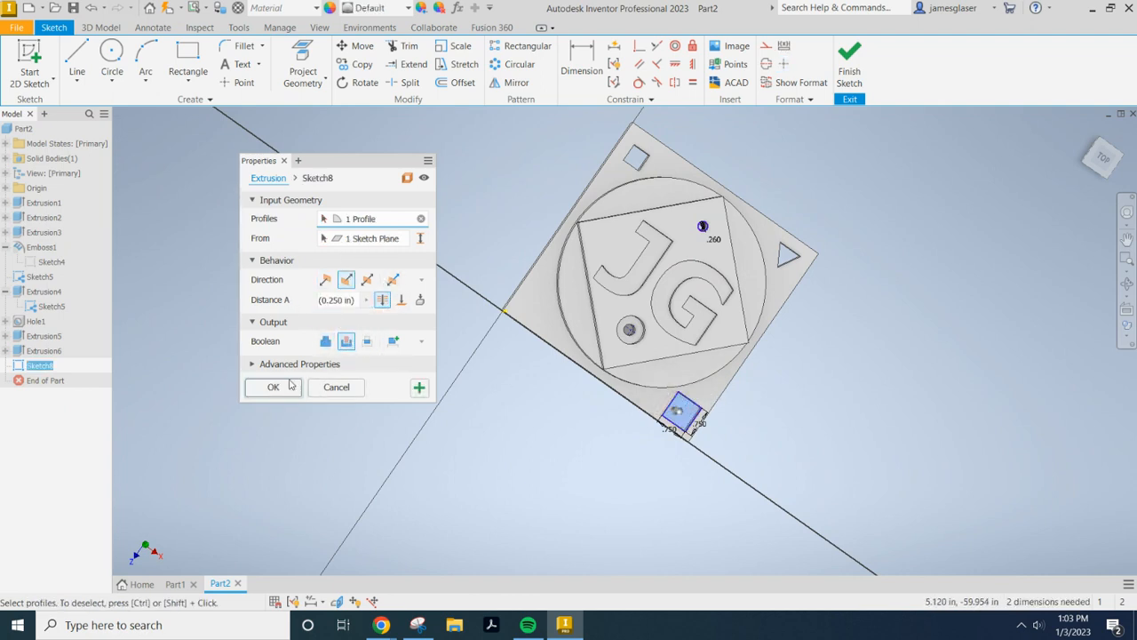
left_click(270, 388)
scroll(751, 304, "down", 5)
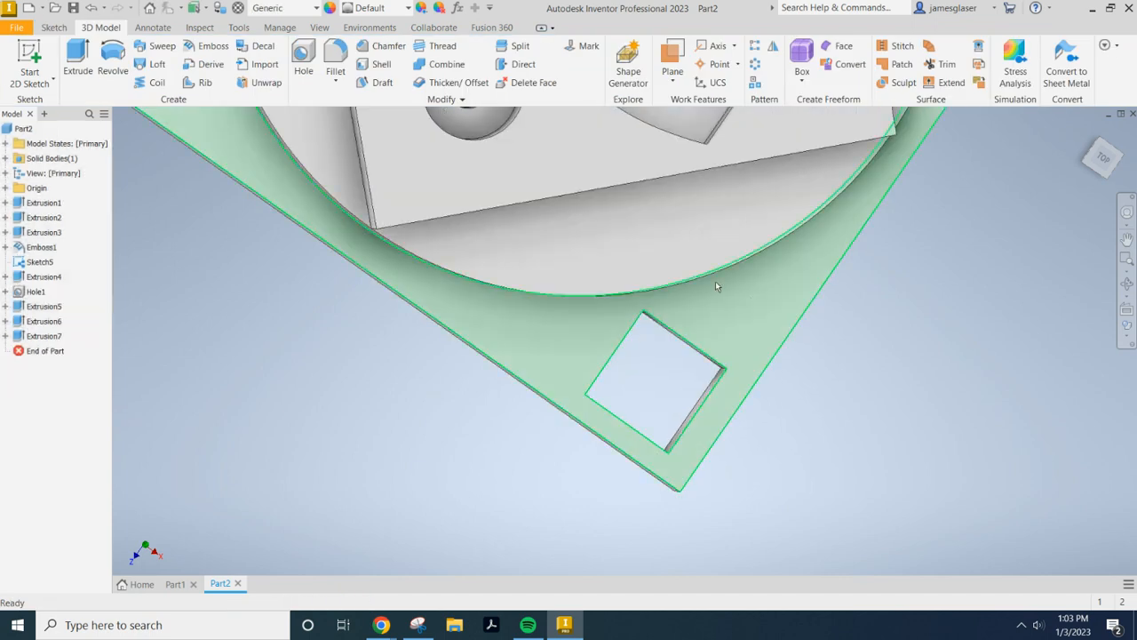
middle_click_drag(299, 371, 320, 335, "shift")
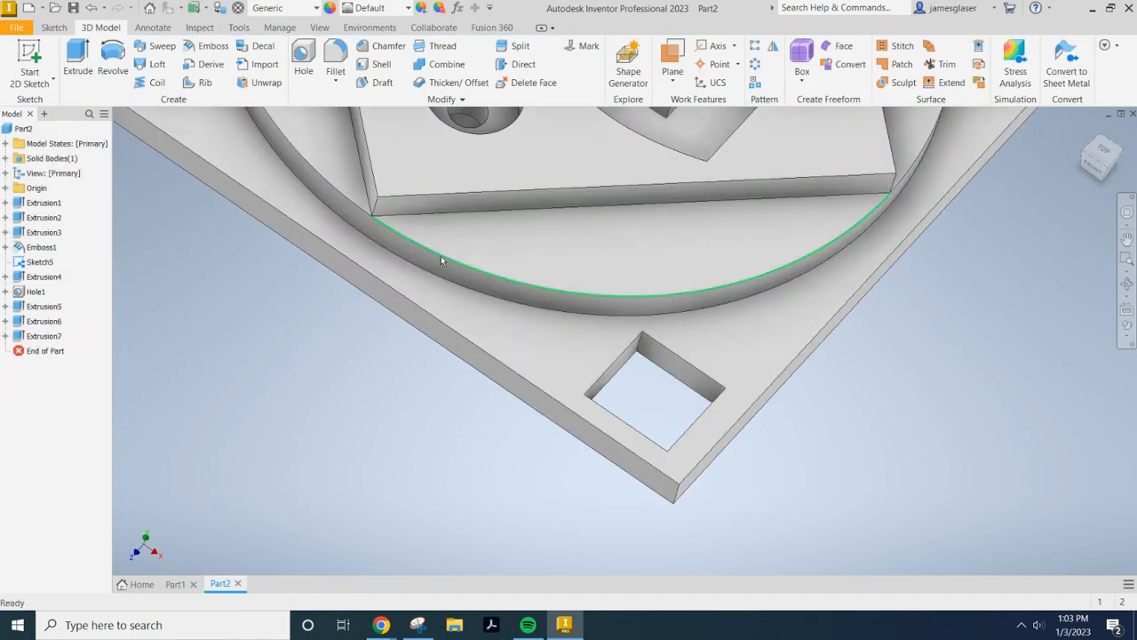
- Fillet one side corner edge inside the square cutout with a 0.125 in radius
left_click(335, 52)
mouse_move(864, 415)
middle_mouse_down("shift")
mouse_move(980, 417)
mouse_move(862, 437)
middle_mouse_up("shift")
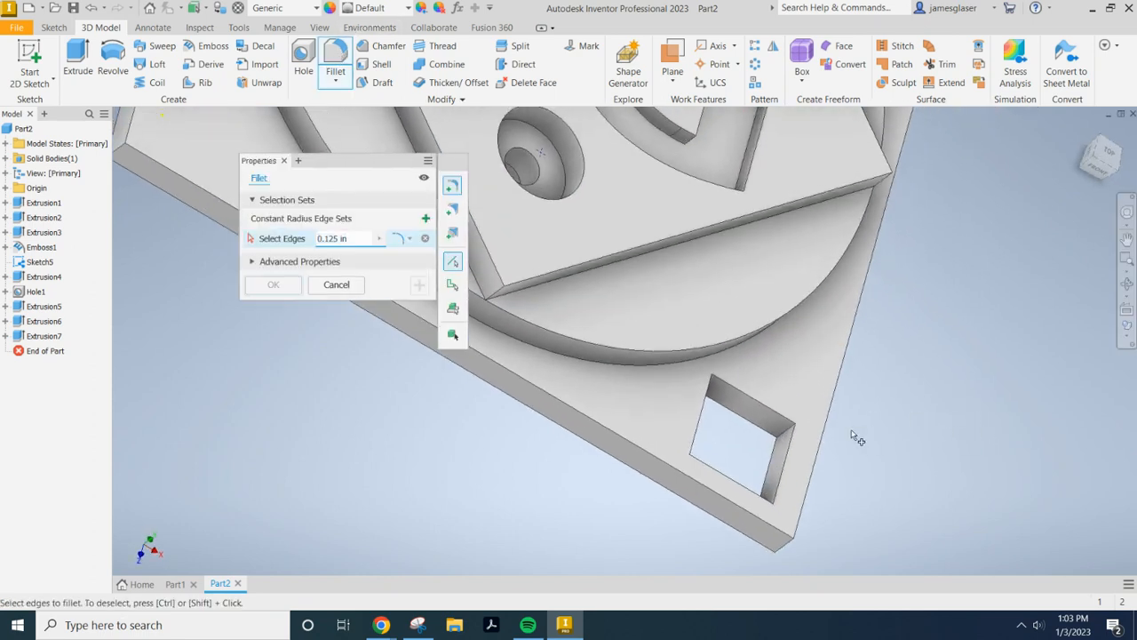
left_click(782, 430)
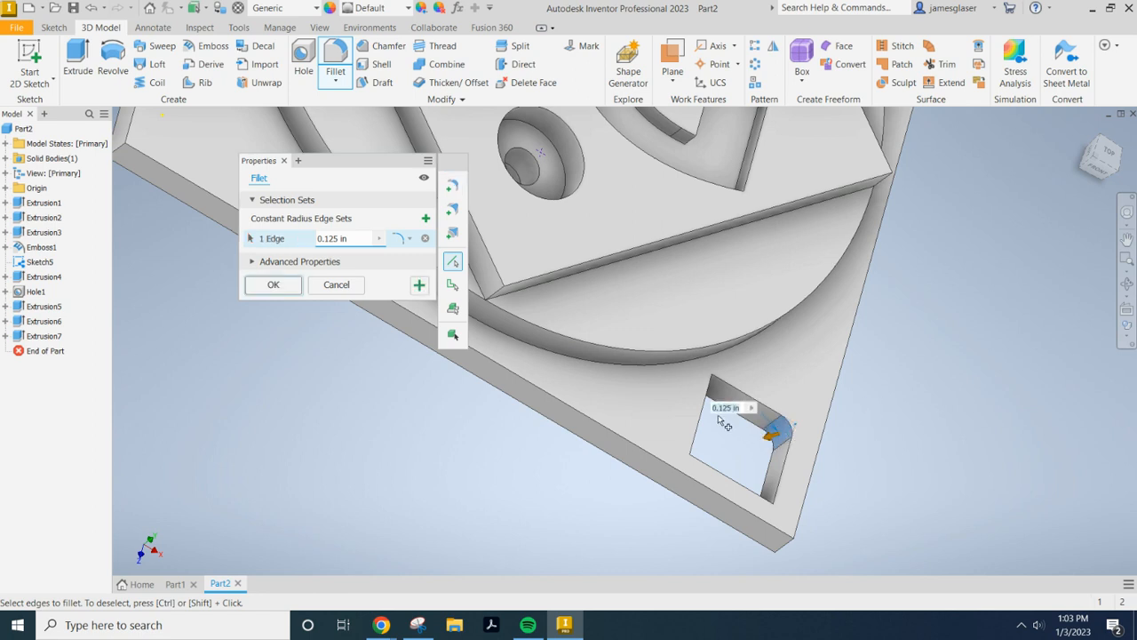
left_click(274, 284)
- Fillet the square cutout's opposite side corner edge with a 0.05 in radius
middle_click_drag(833, 394, 785, 423, "shift")
left_click(335, 62)
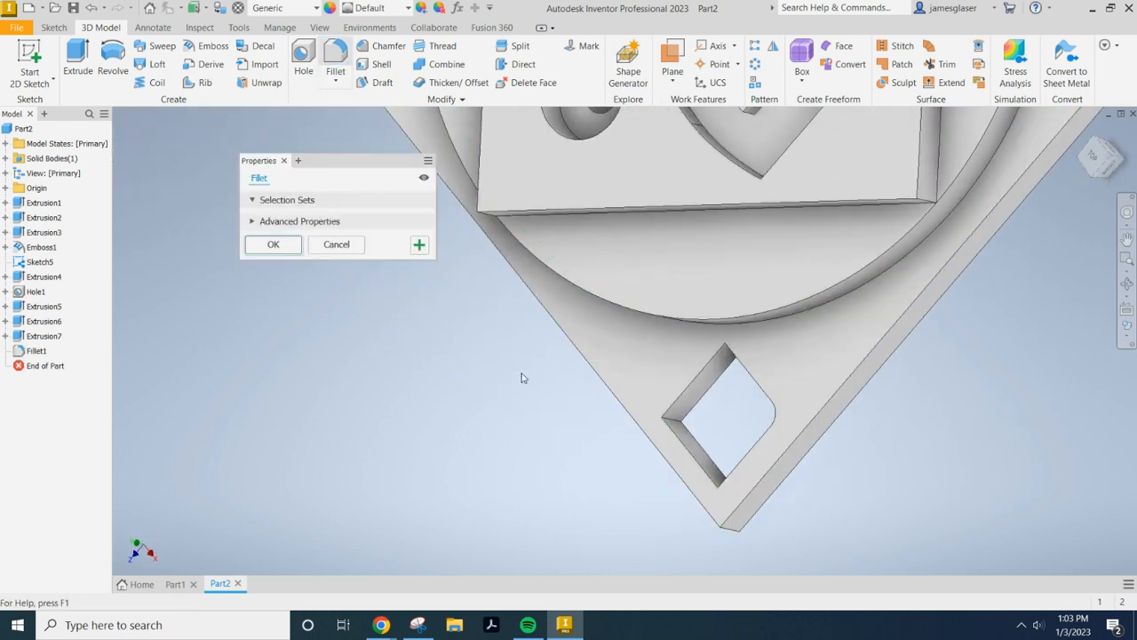
left_click(675, 424)
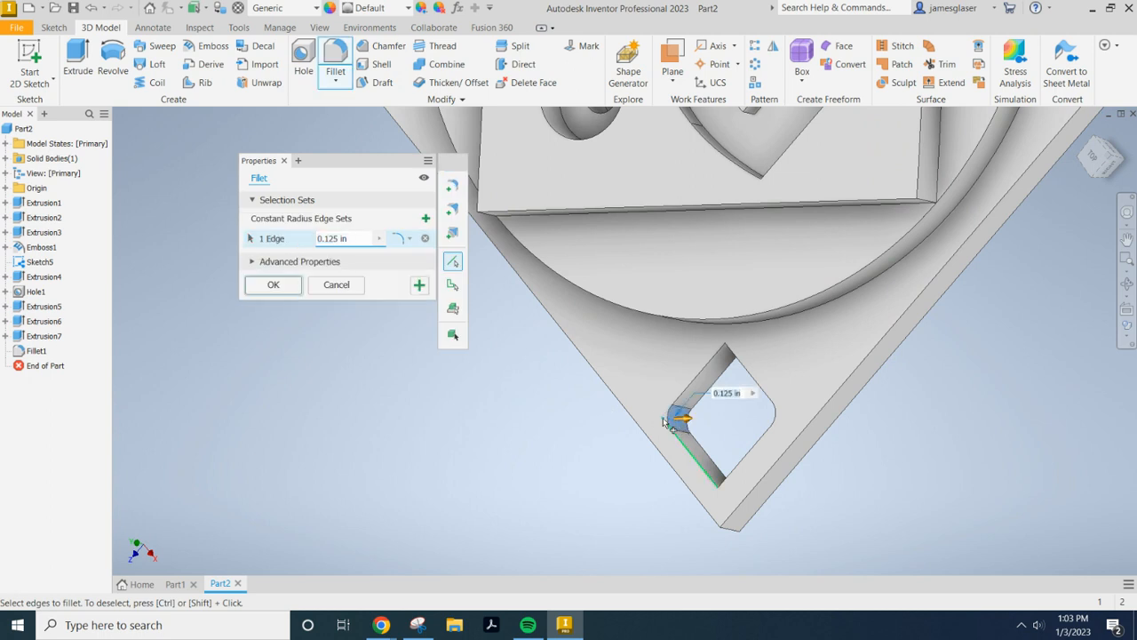
left_click(333, 238)
type(".05")
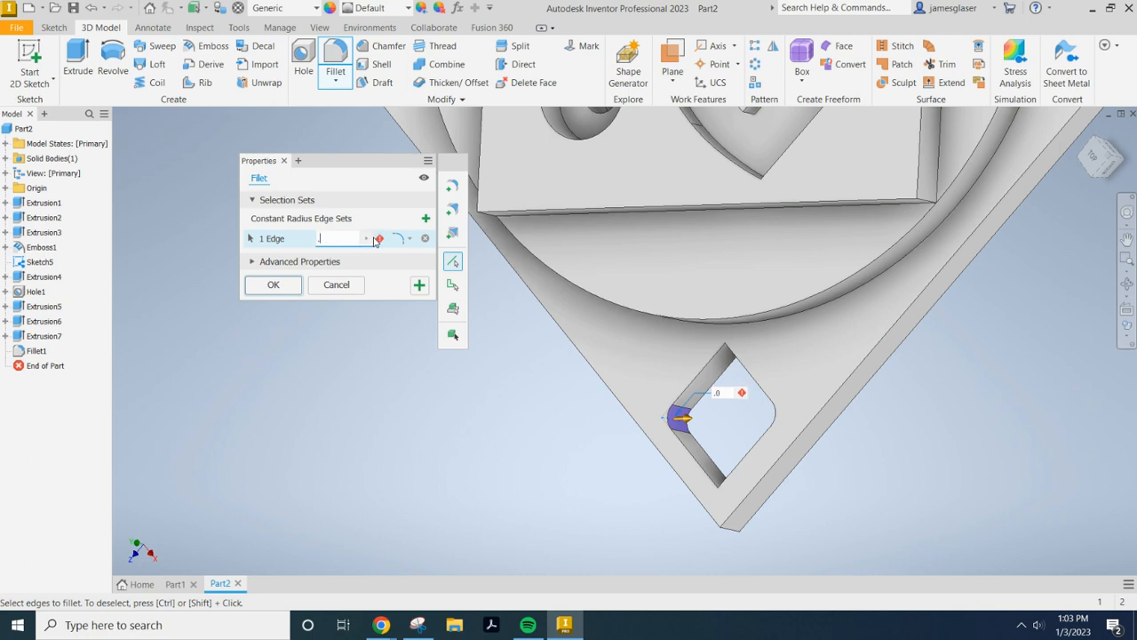
key("Return")
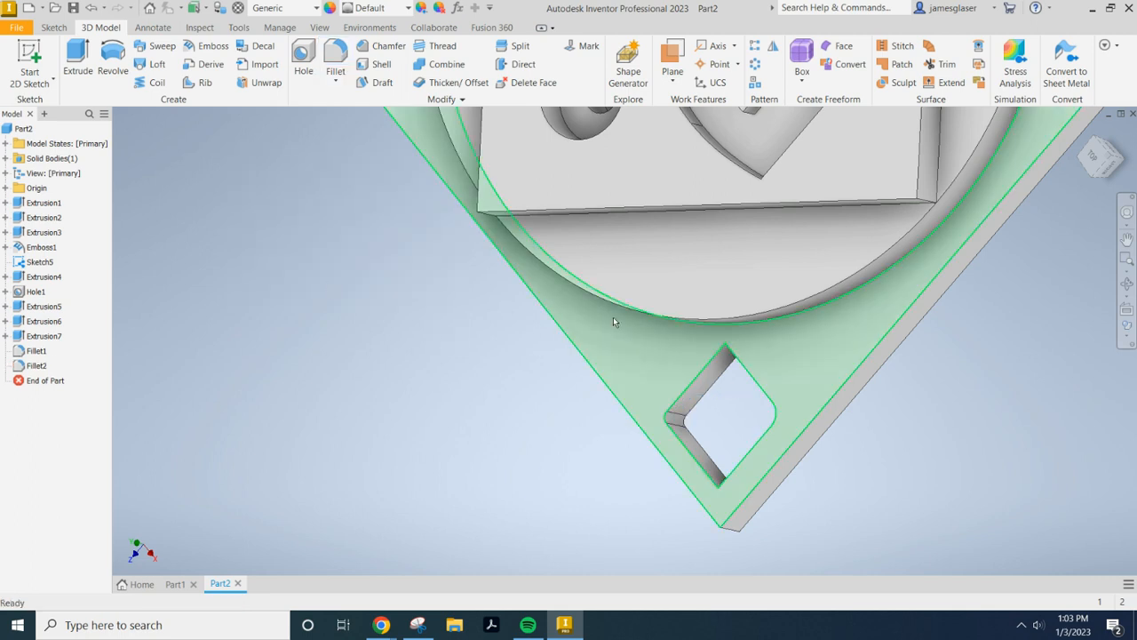
- Fillet the square cutout's corner edge nearest the plate's outer corner with a 0.25 in radius
middle_click_drag(445, 427, 378, 317, "shift")
left_click(335, 56)
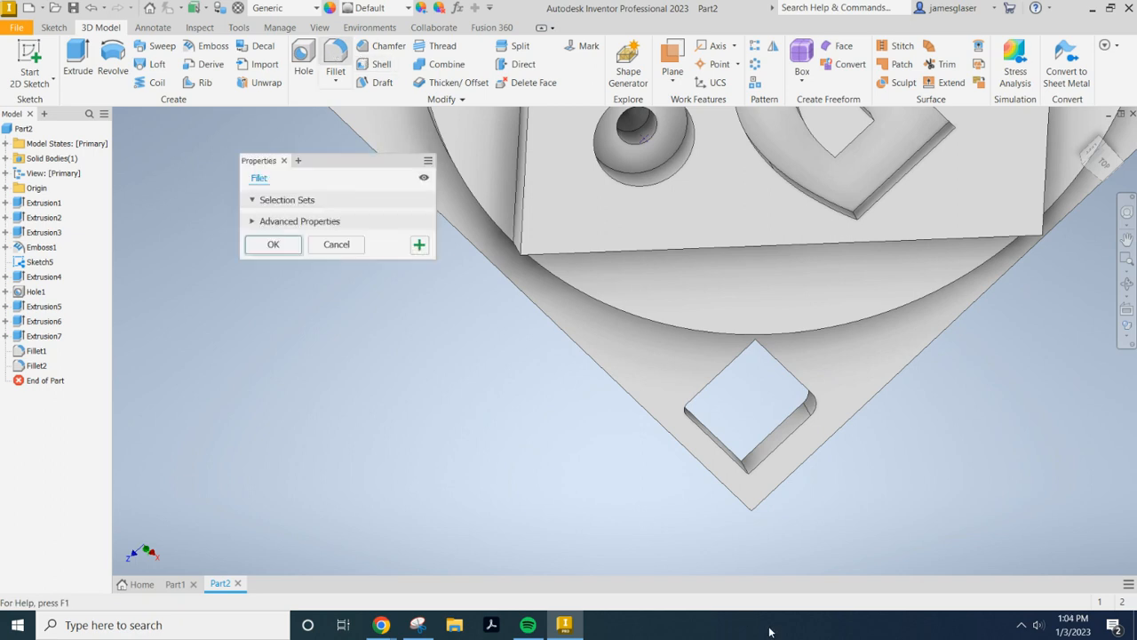
left_click(747, 468)
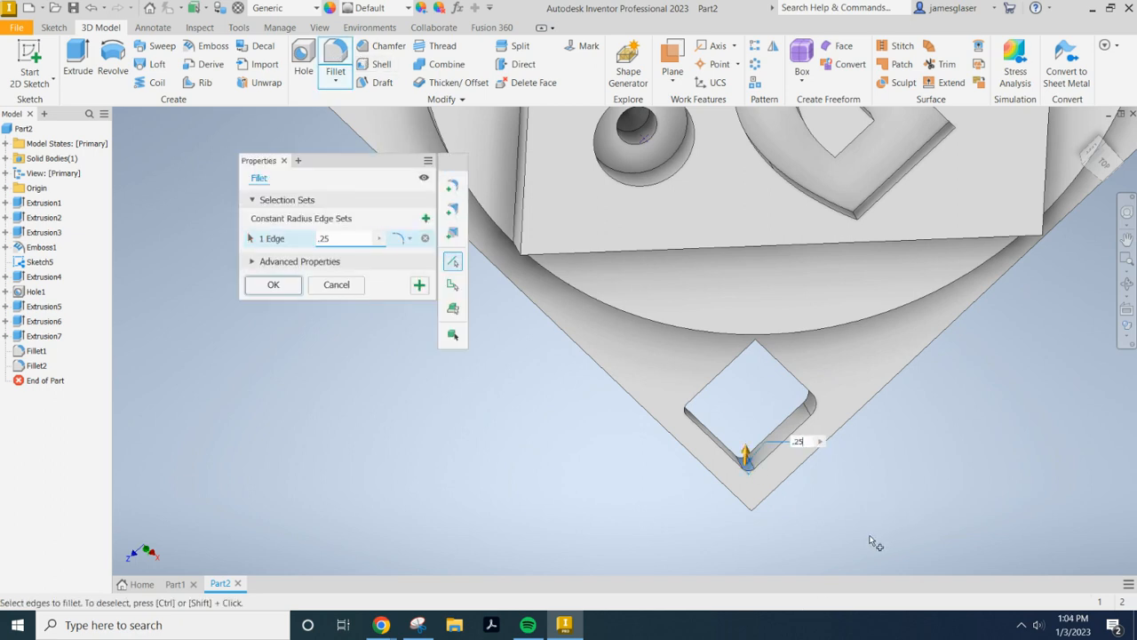
key("Return")
- Fillet the square cutout's remaining corner edge, nearest the disc, with a 0.37 in radius
middle_click_drag(970, 507, 873, 417, "shift")
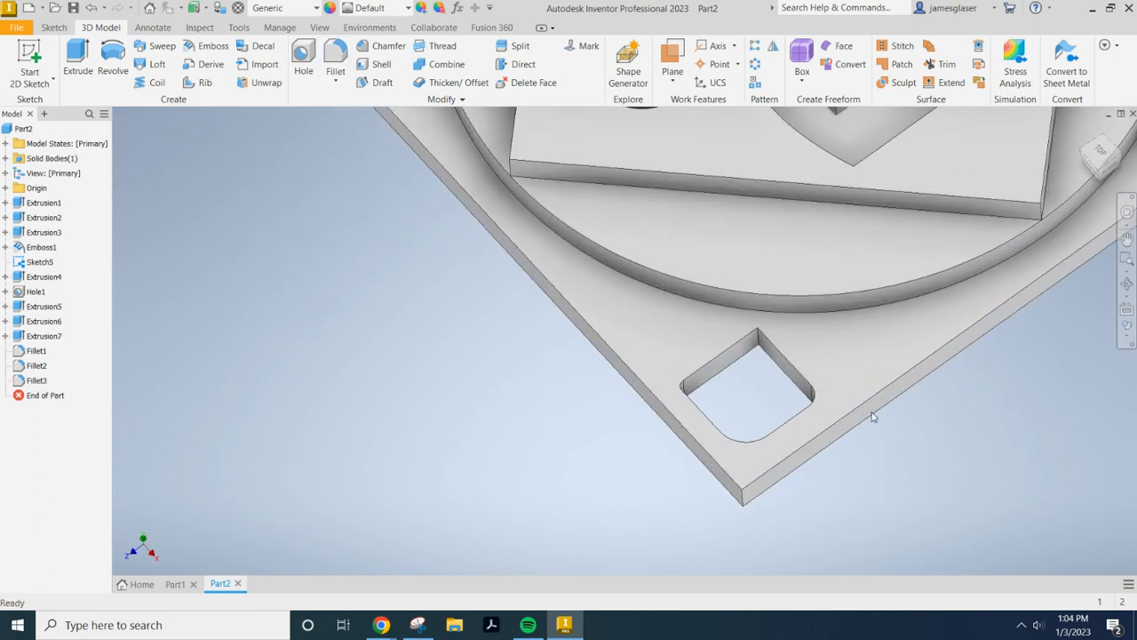
left_click(335, 61)
left_click(756, 336)
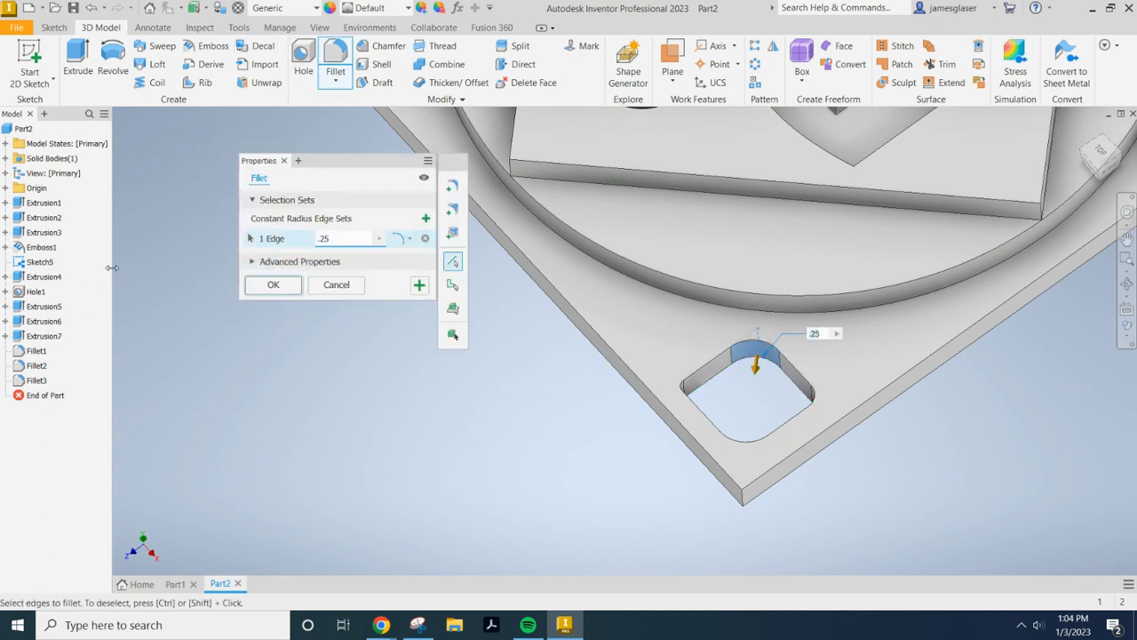
left_click(336, 239)
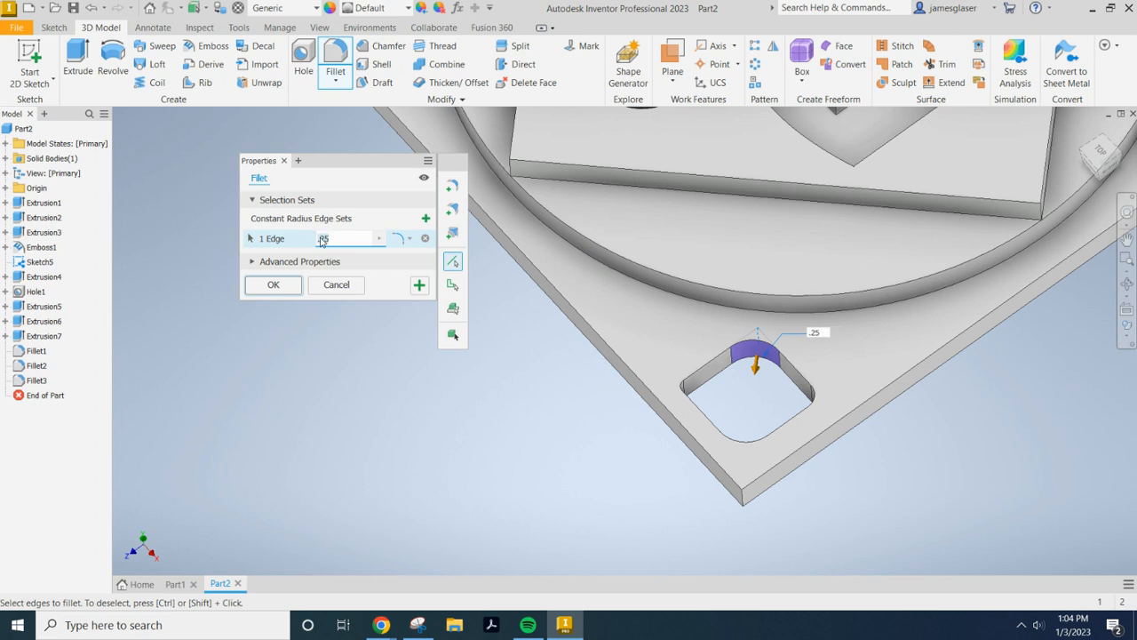
key("BackSpace")
key("BackSpace")
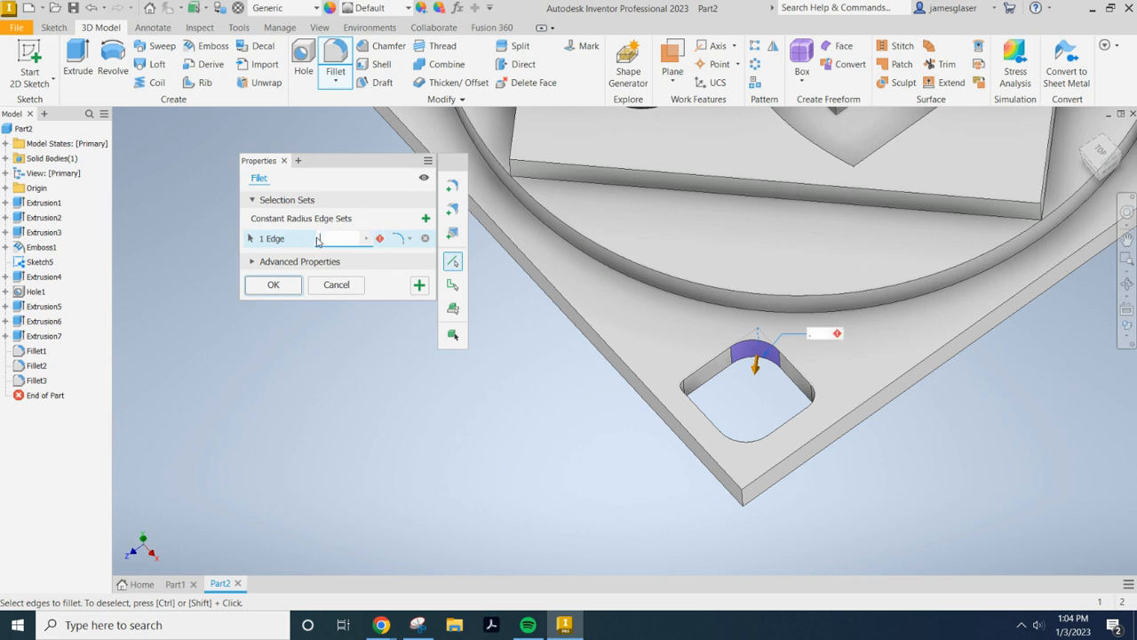
type("37")
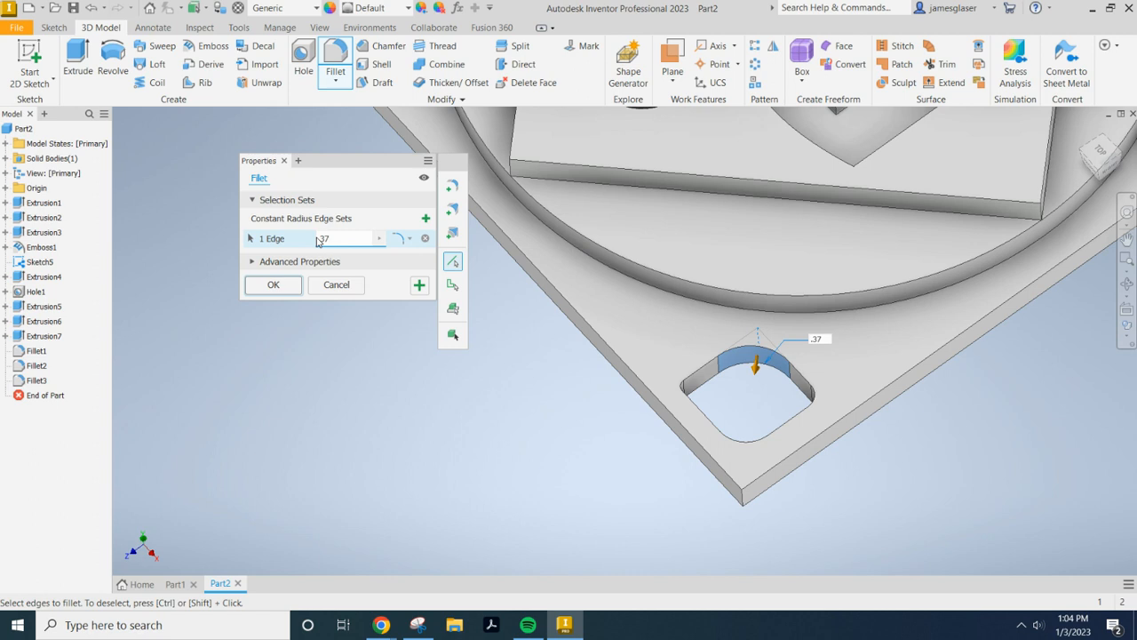
left_click(271, 286)
- Start a new 2D sketch on the plate's top face for a cutout in the remaining empty corner
scroll(312, 422, "up", 3)
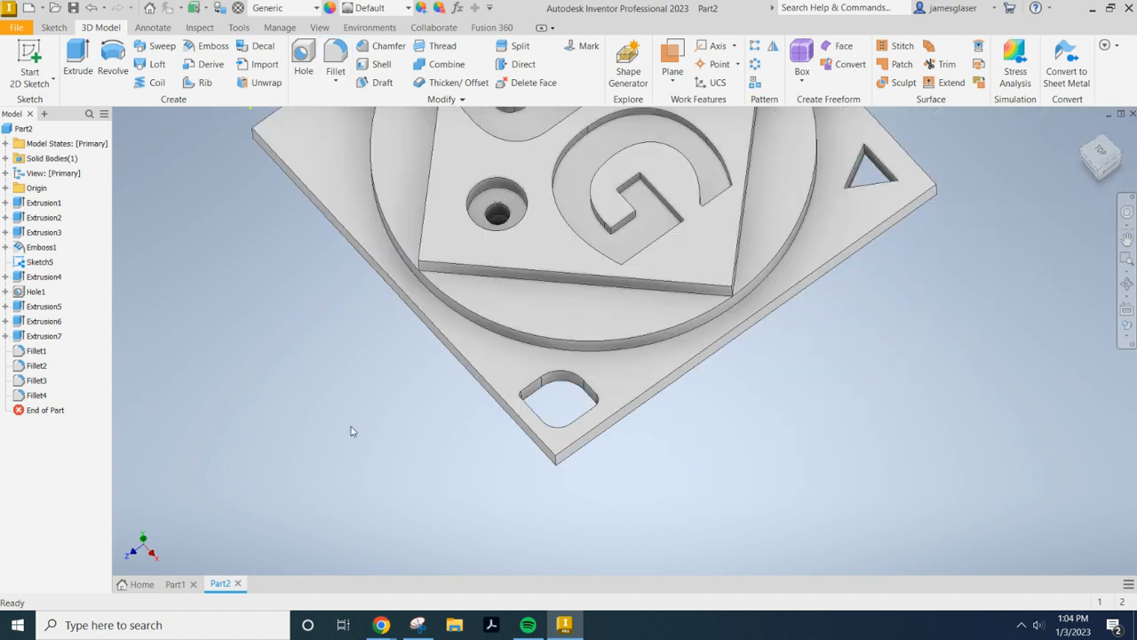
middle_click_drag(266, 378, 474, 477, "shift")
middle_click_drag(394, 354, 295, 355)
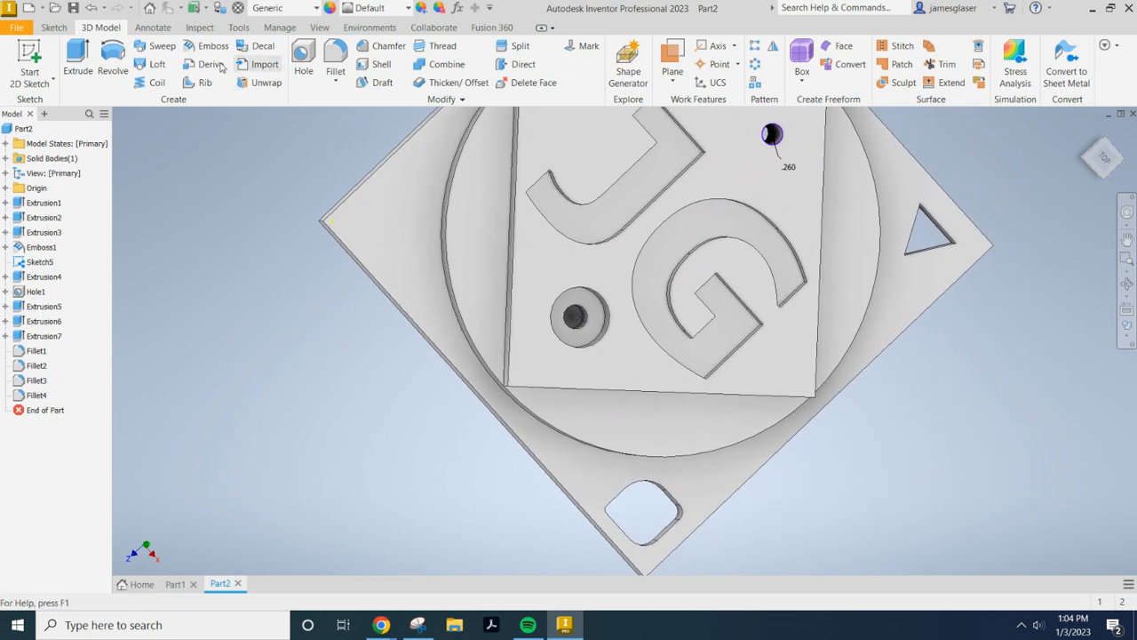
left_click(38, 57)
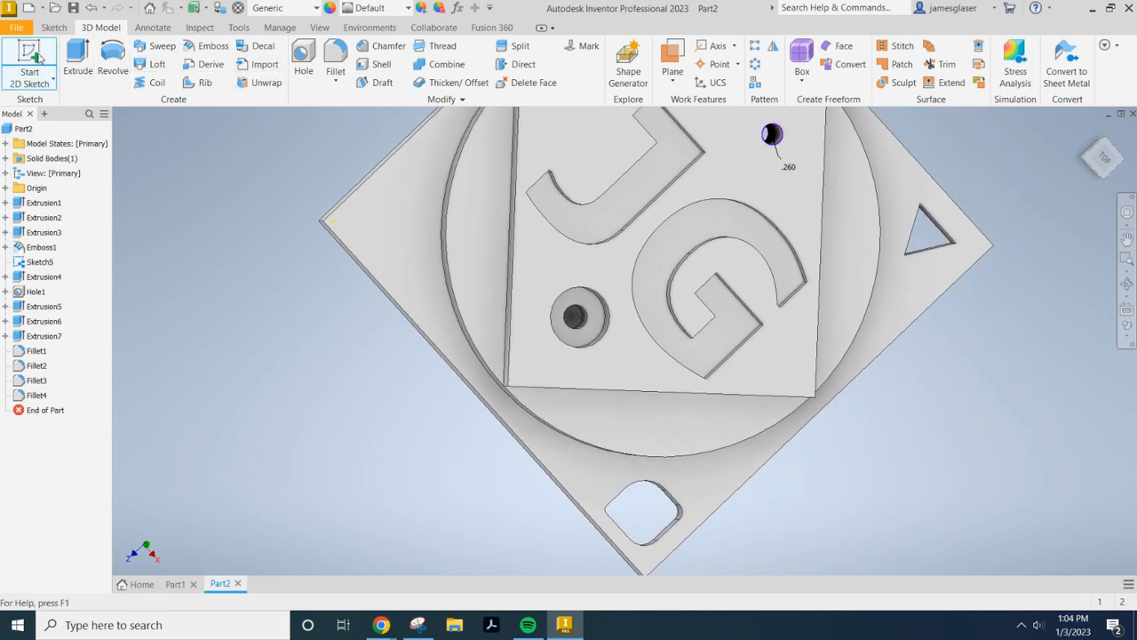
left_click(368, 227)
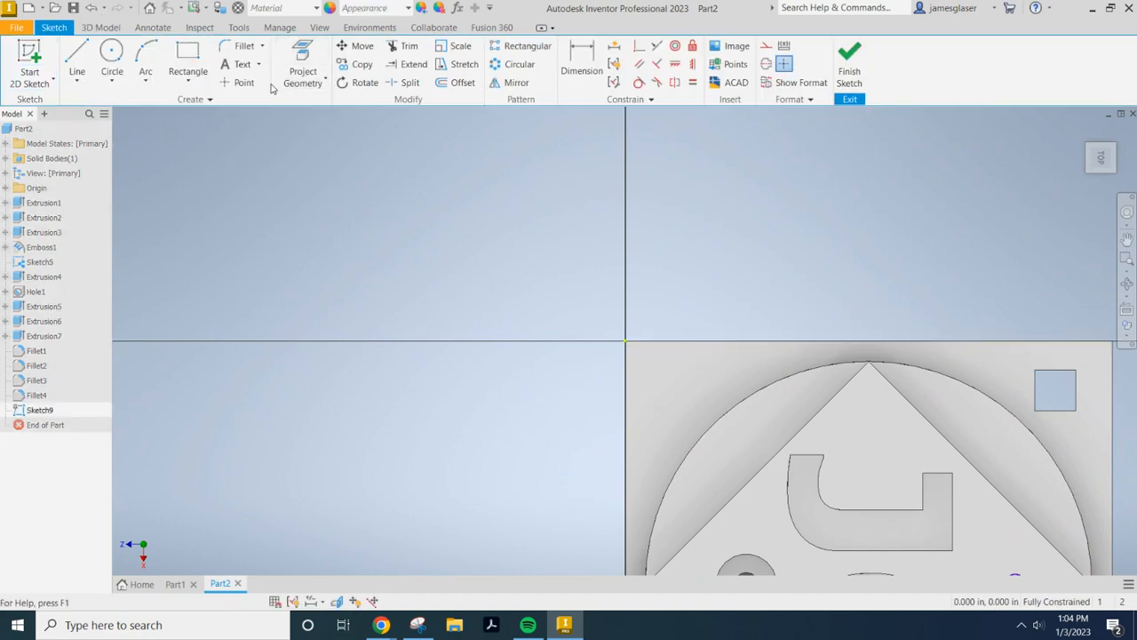
- Draw a six-sided polygon with sides about 0.35 in, just inside the plate corner at the sketch origin
left_click(191, 86)
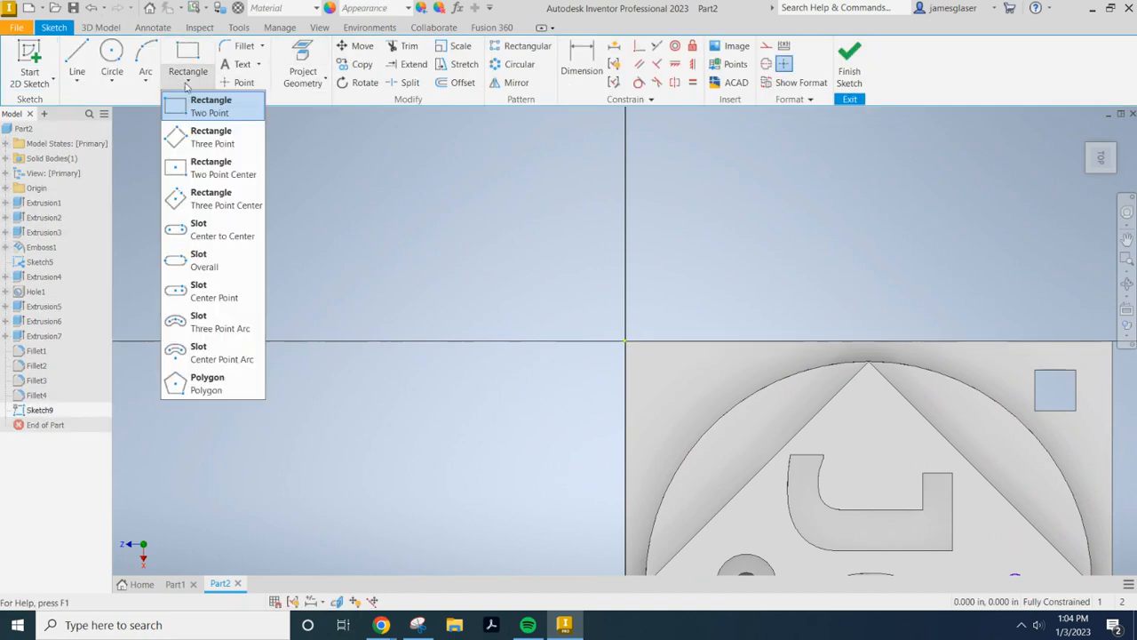
left_click(201, 384)
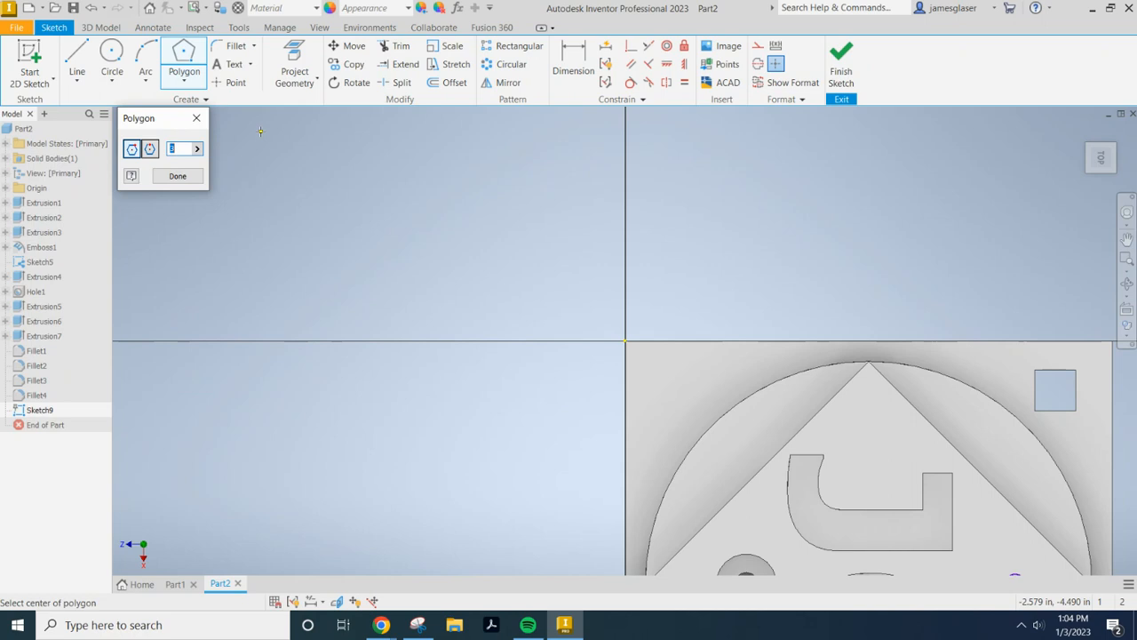
type("6")
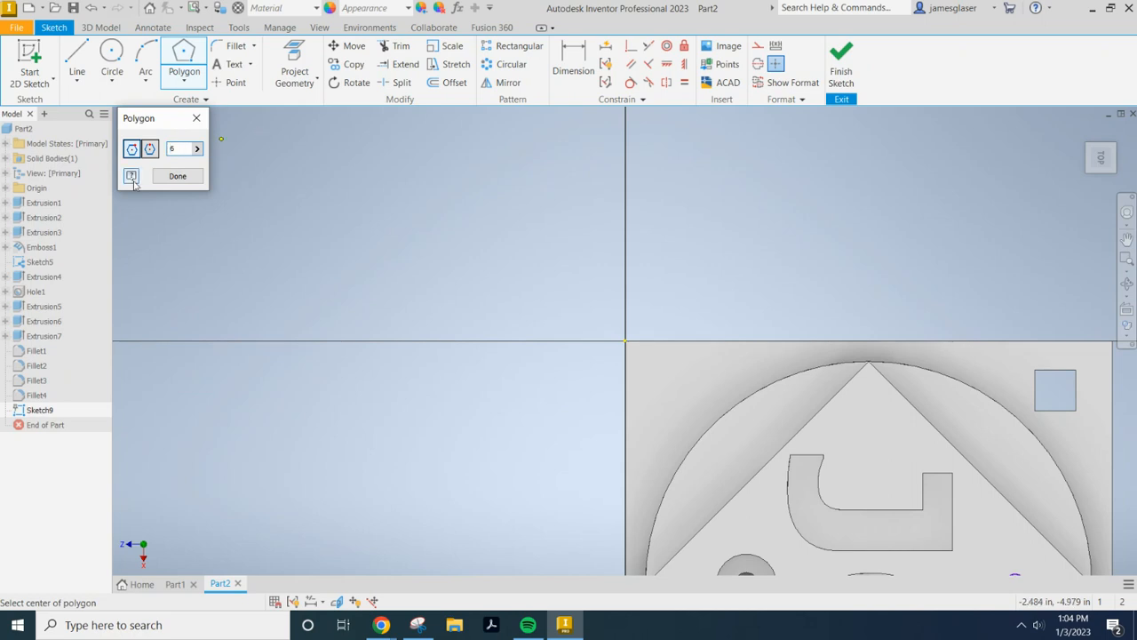
left_click(177, 175)
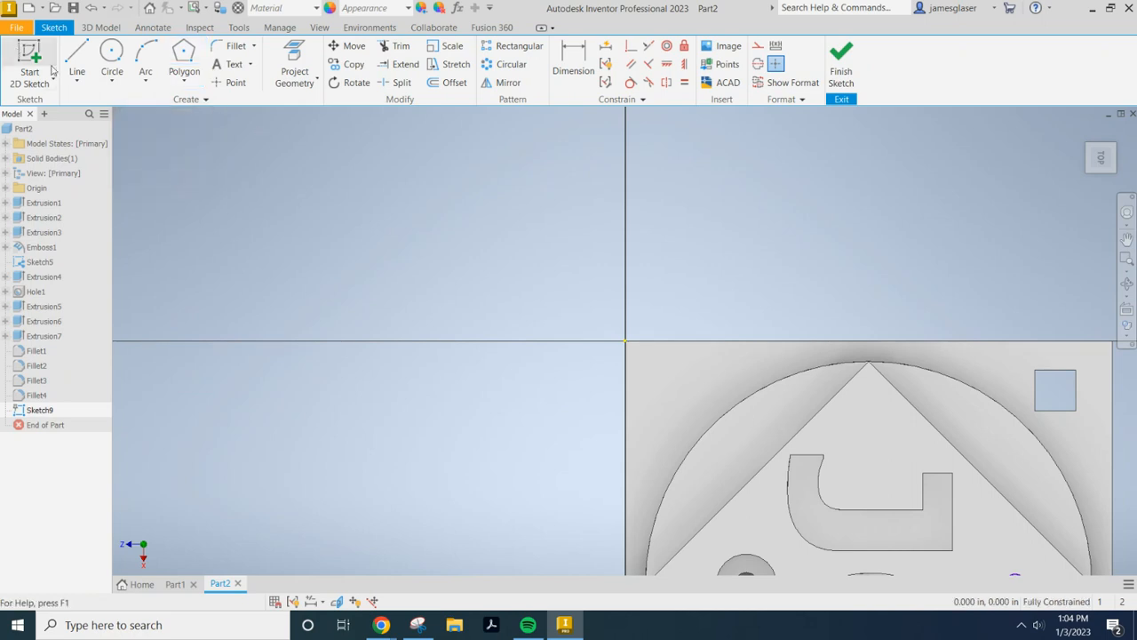
left_click(183, 78)
left_click(219, 388)
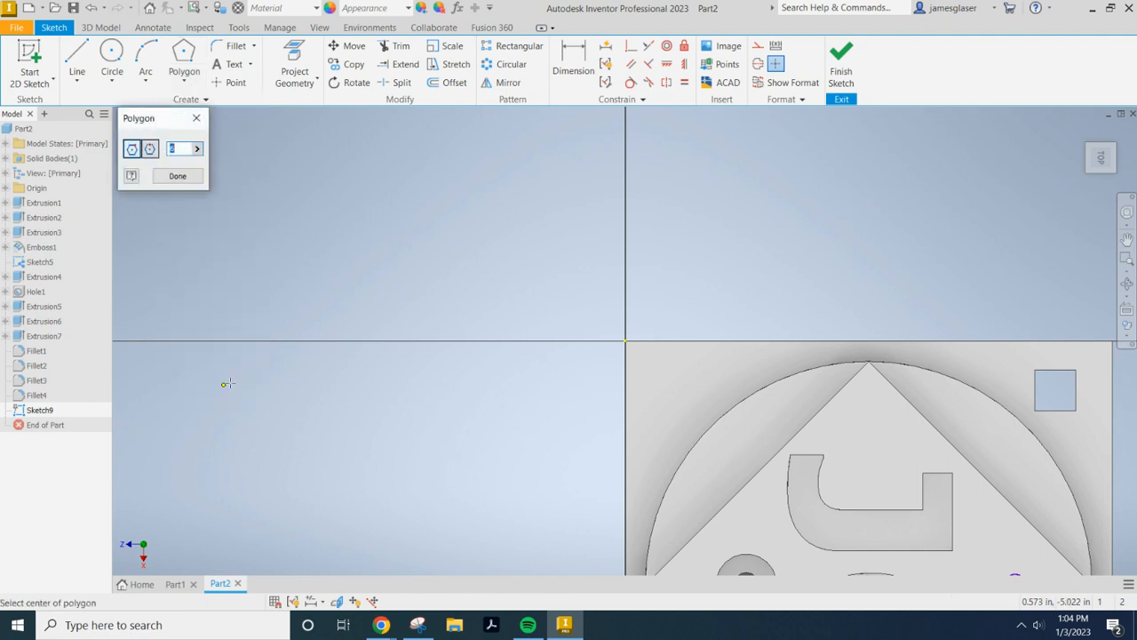
left_click(674, 388)
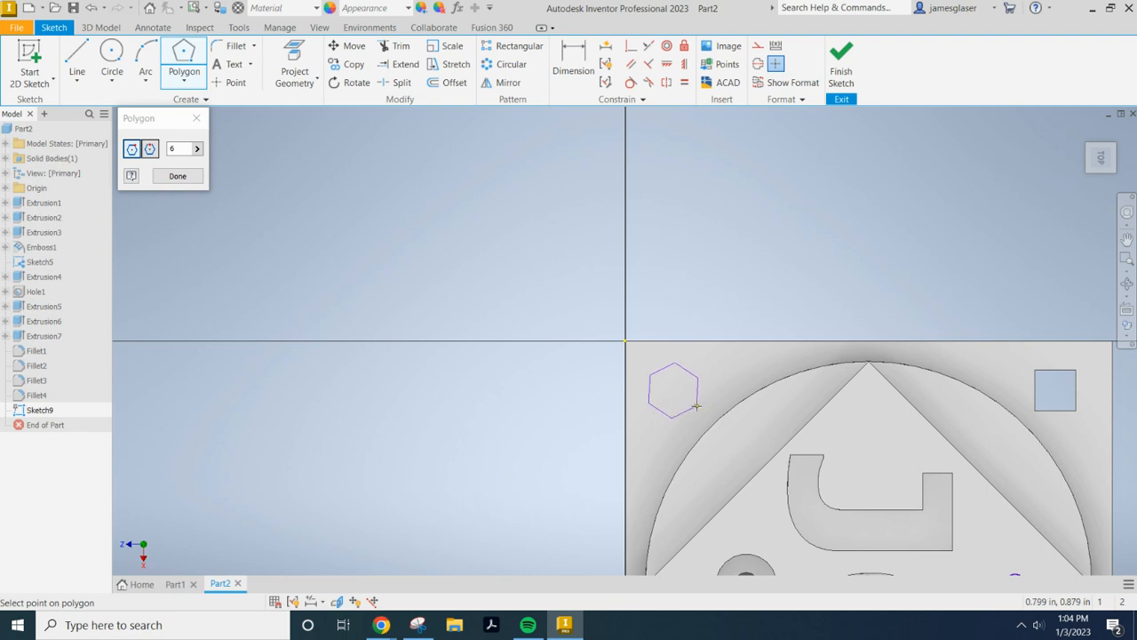
left_click(697, 406)
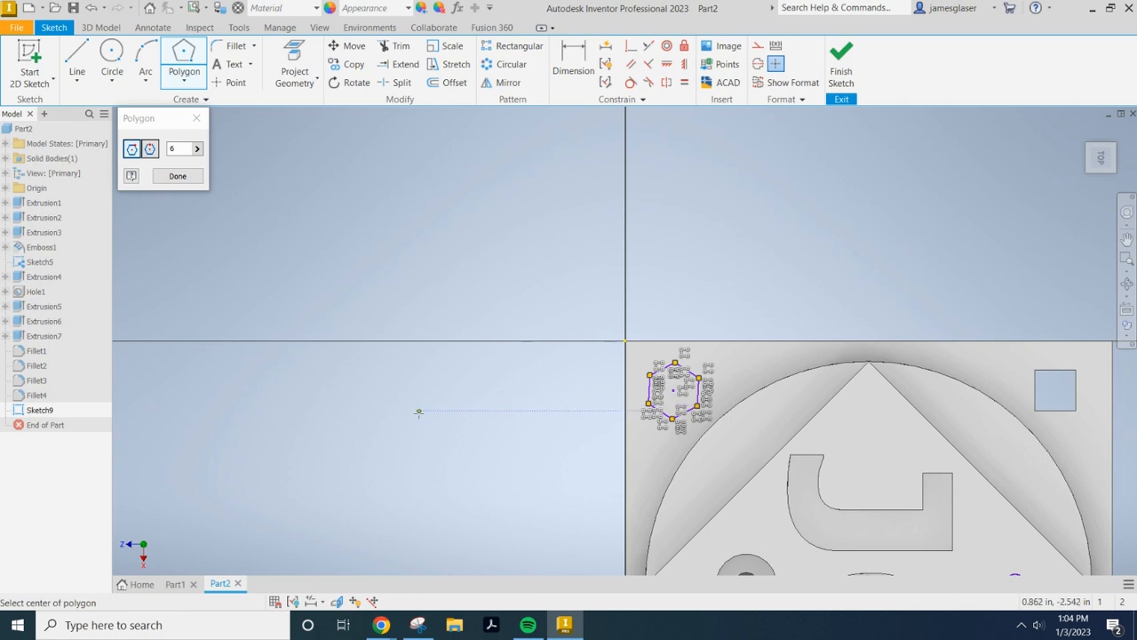
left_click(169, 176)
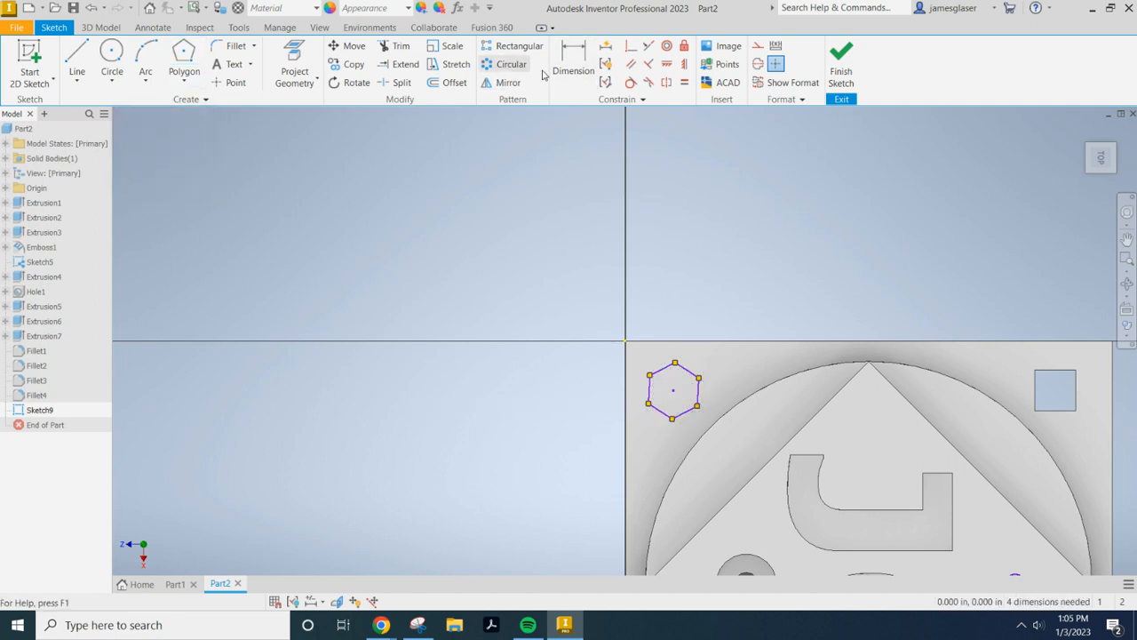
- Constrain the hexagon's side facing the nearest plate edge to be parallel to that edge
left_click(666, 66)
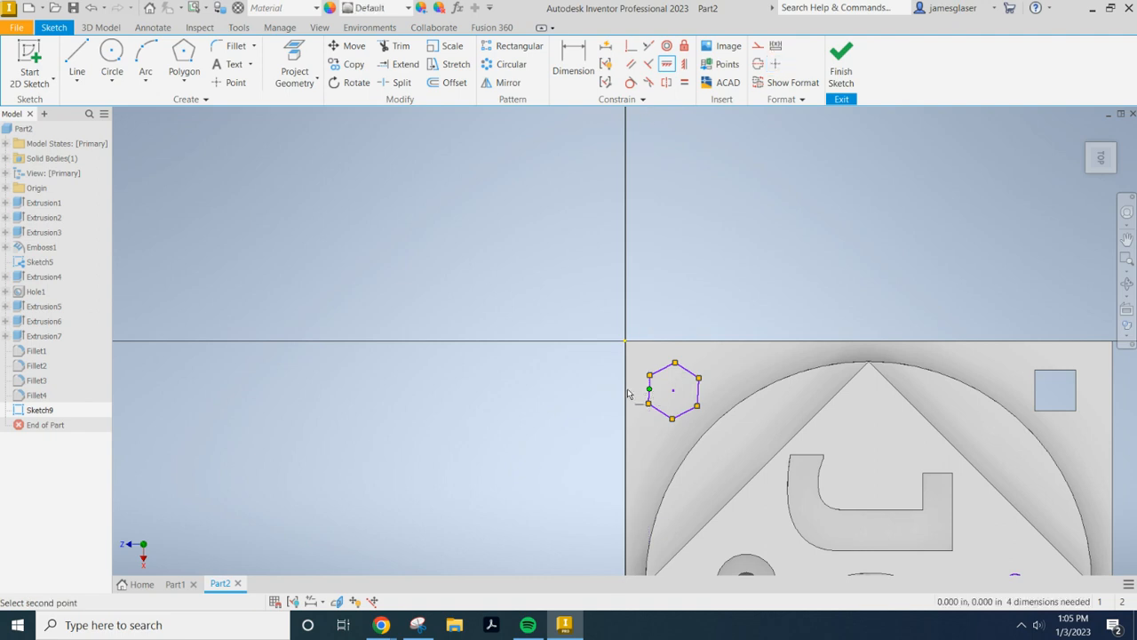
key("Escape")
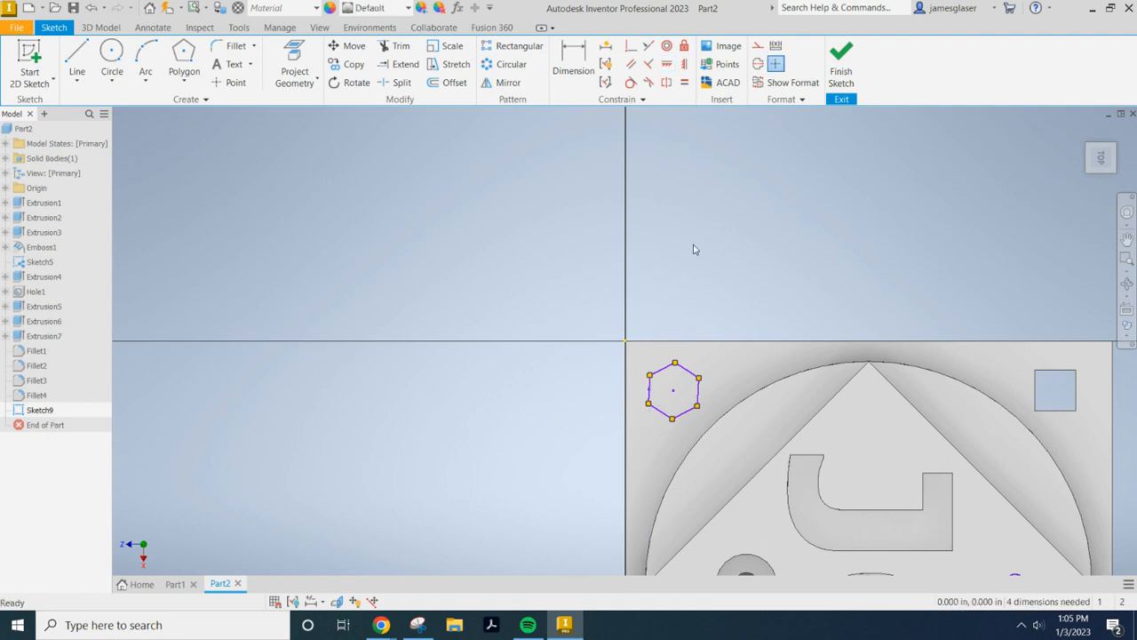
left_click(631, 64)
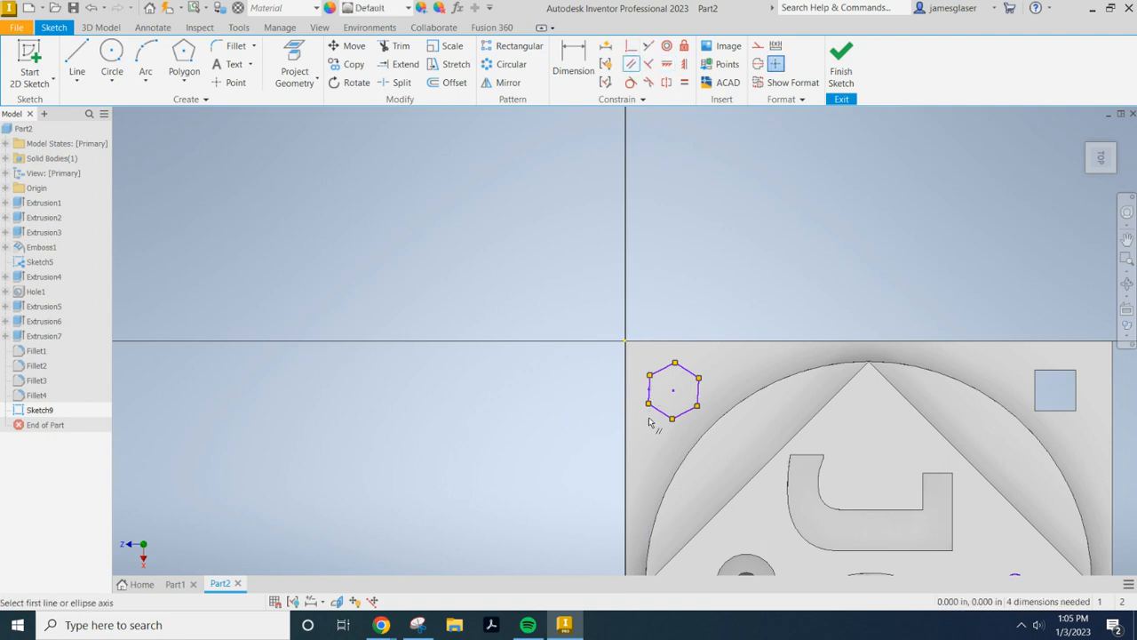
left_click(650, 391)
left_click(627, 393)
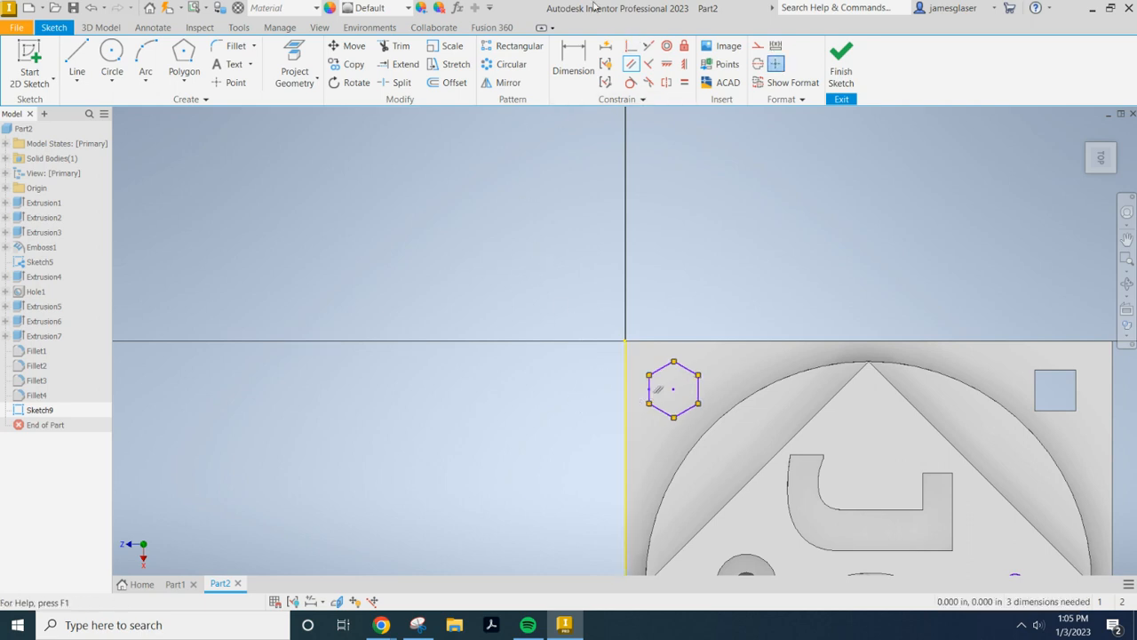
- Dimension the hexagon's side nearest the plate edge and set its length to 0.5 in
left_click(574, 62)
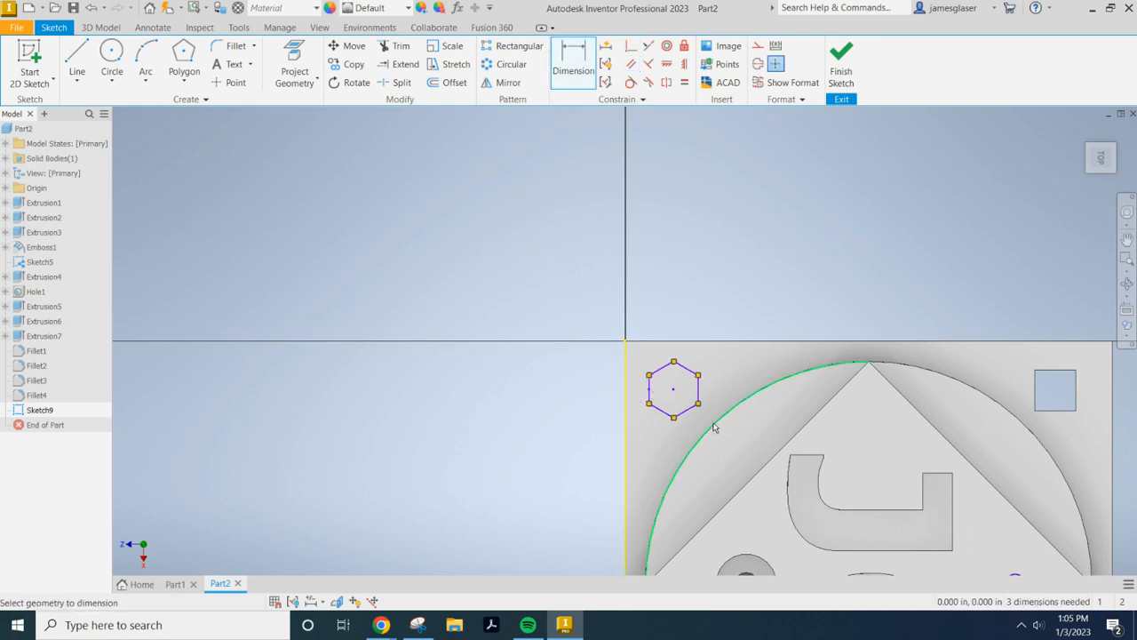
left_click(649, 405)
left_click(650, 377)
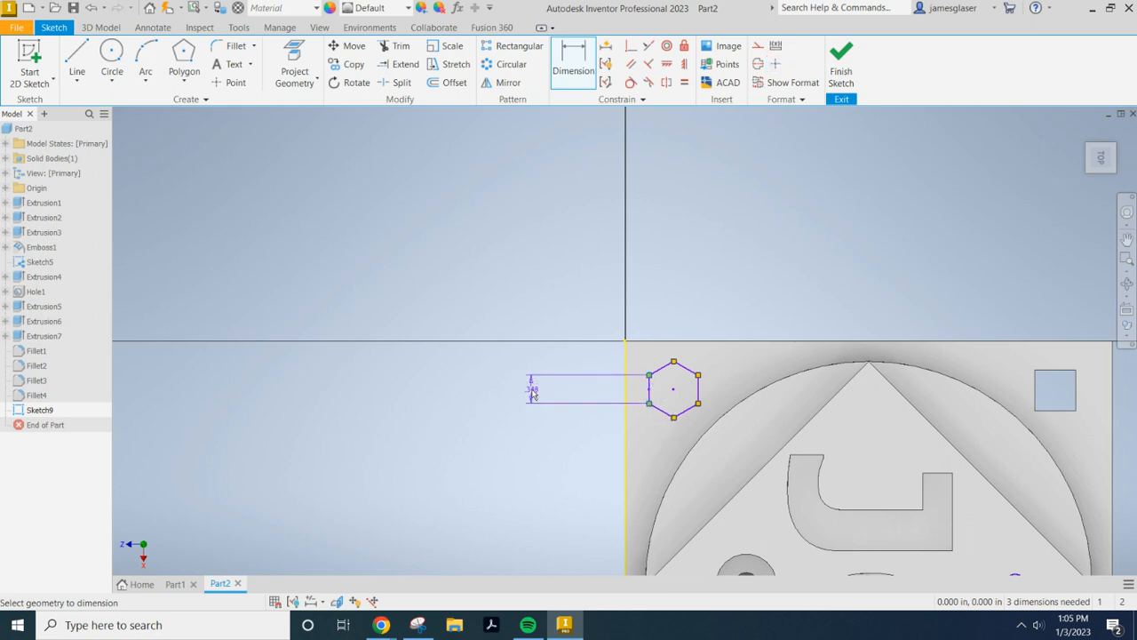
left_click(531, 389)
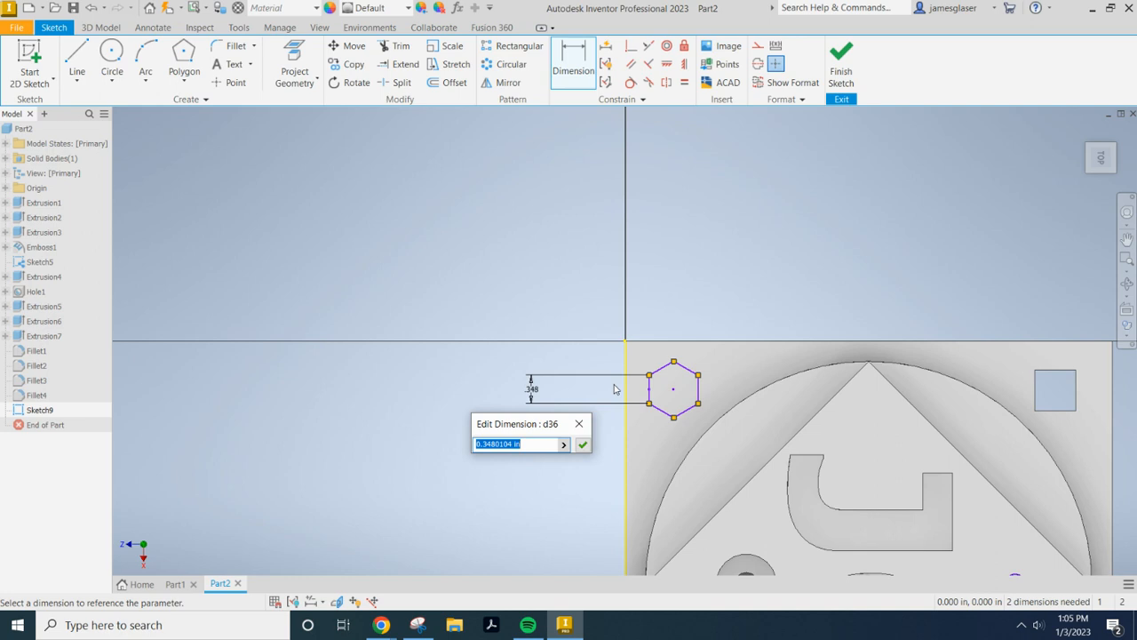
type(".5")
key("Return")
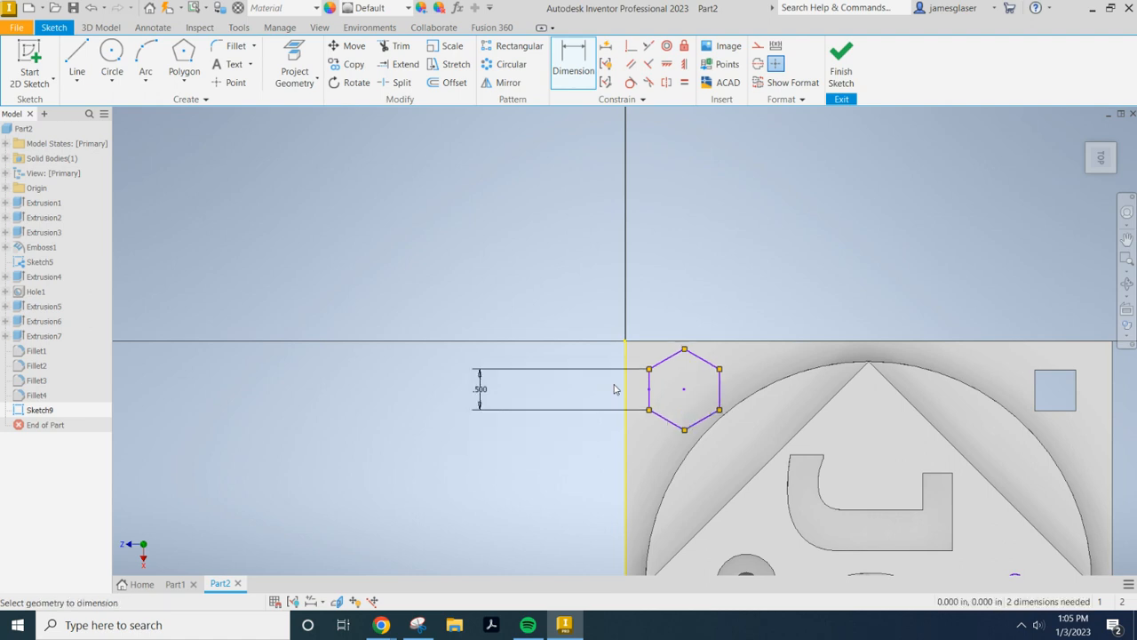
- Set the length dimension of the hexagon's side nearest the plate edge to 0.37 in
double_click(491, 393)
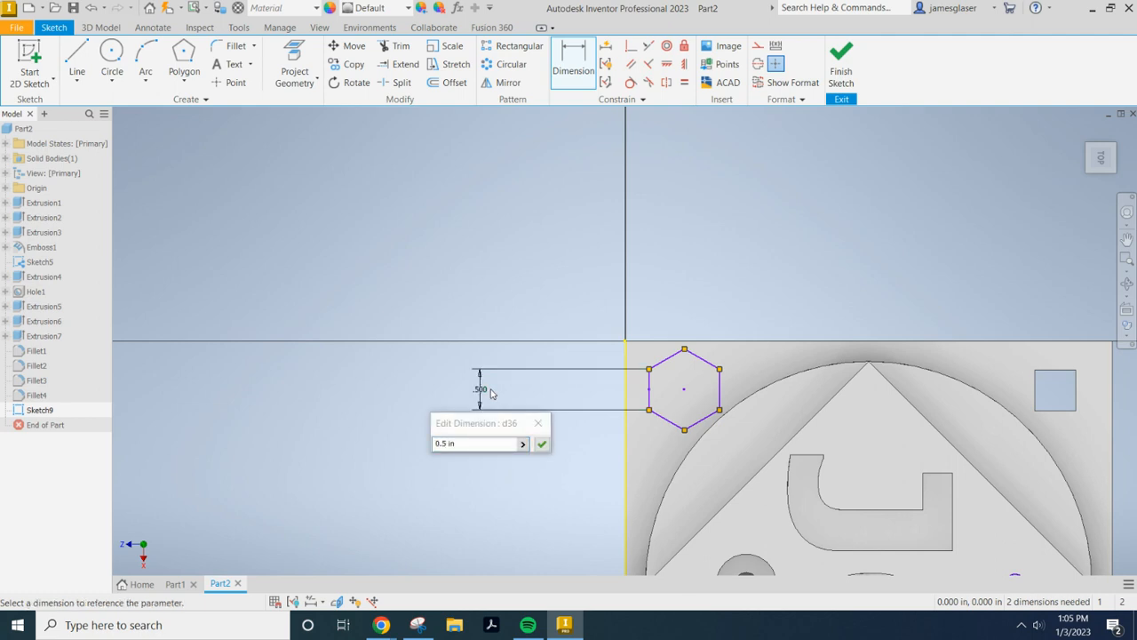
left_click(443, 443)
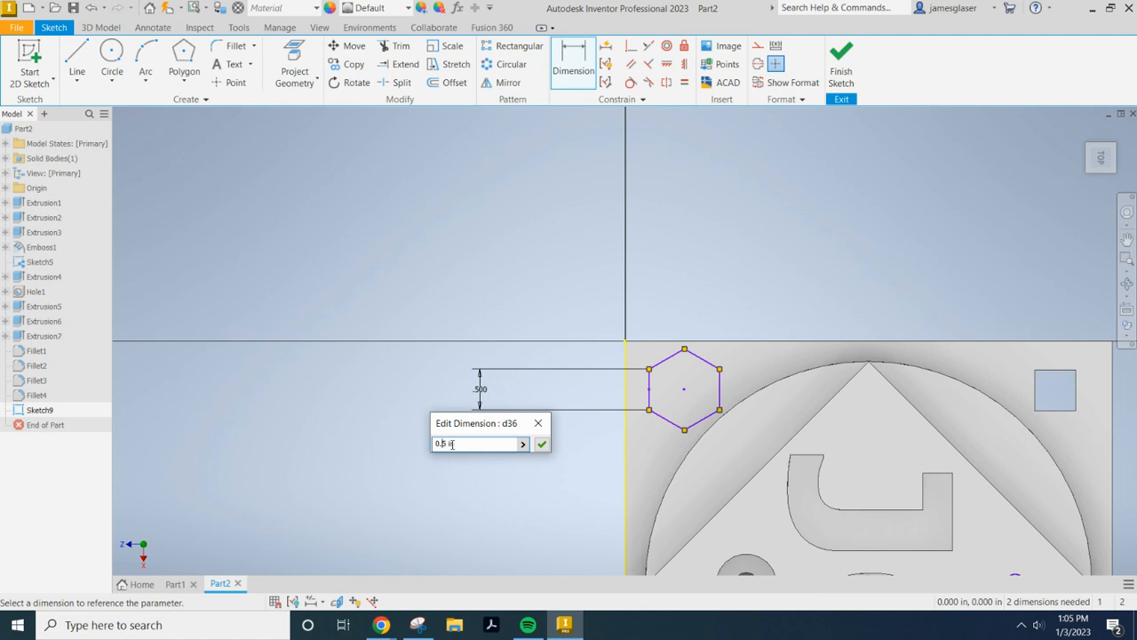
type("37")
left_click(541, 444)
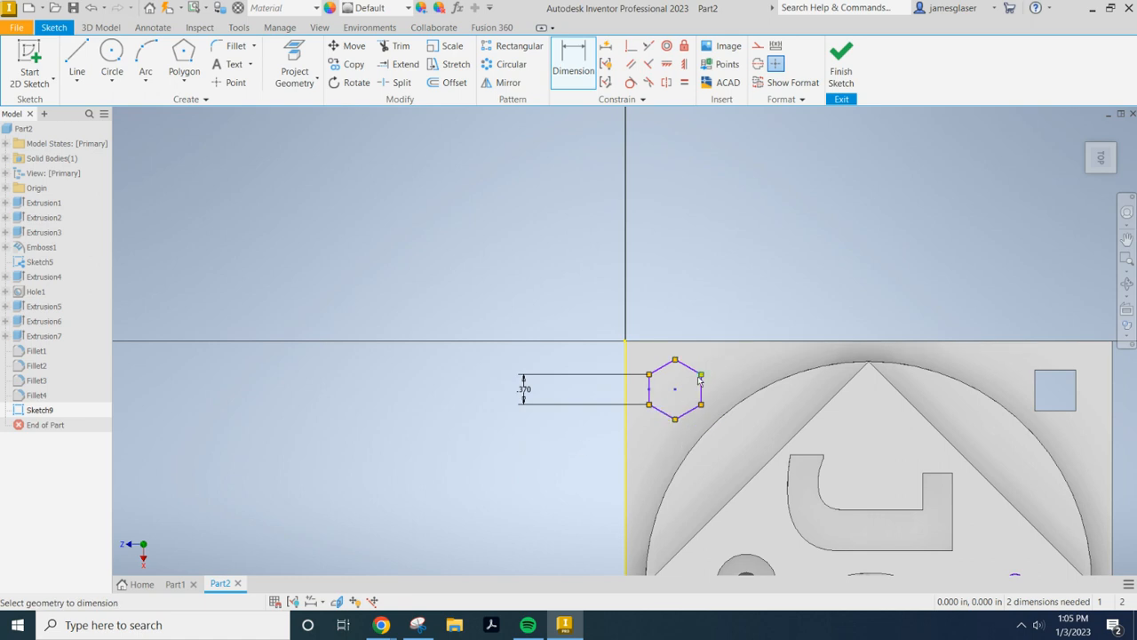
- Extrude the hexagon profile as a cut through all of the plate
key("e")
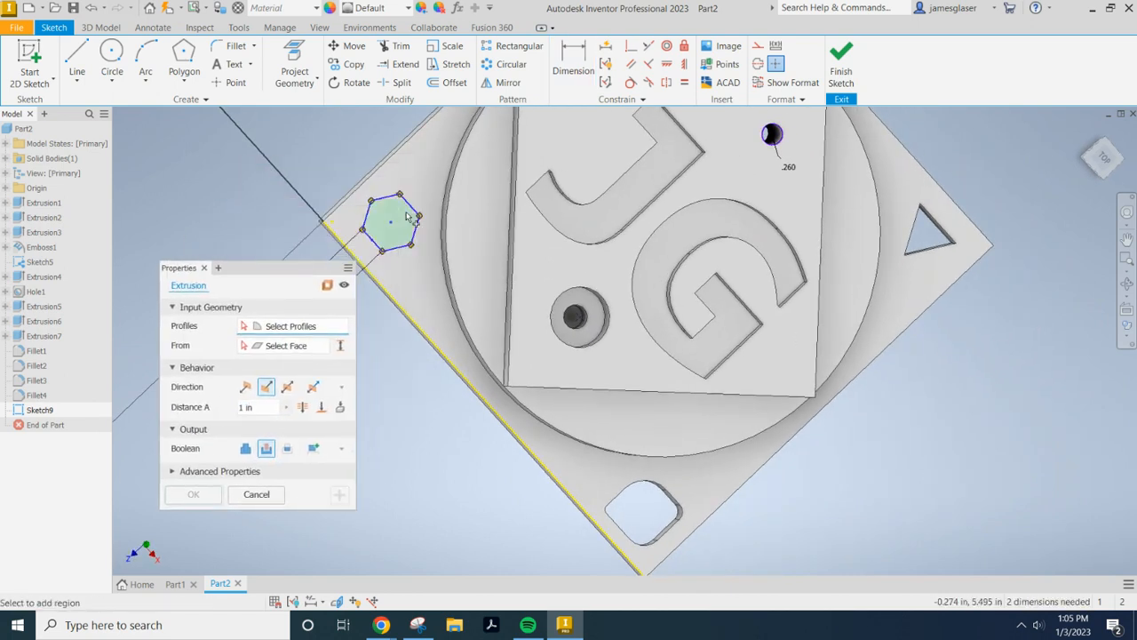
left_click(410, 217)
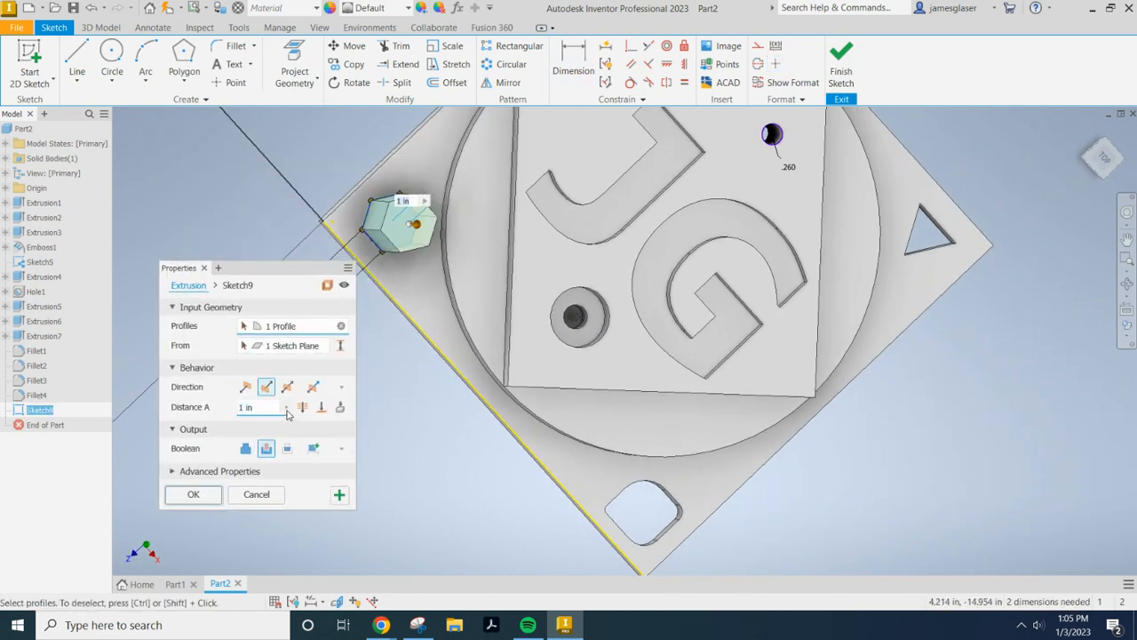
left_click(303, 407)
left_click(190, 494)
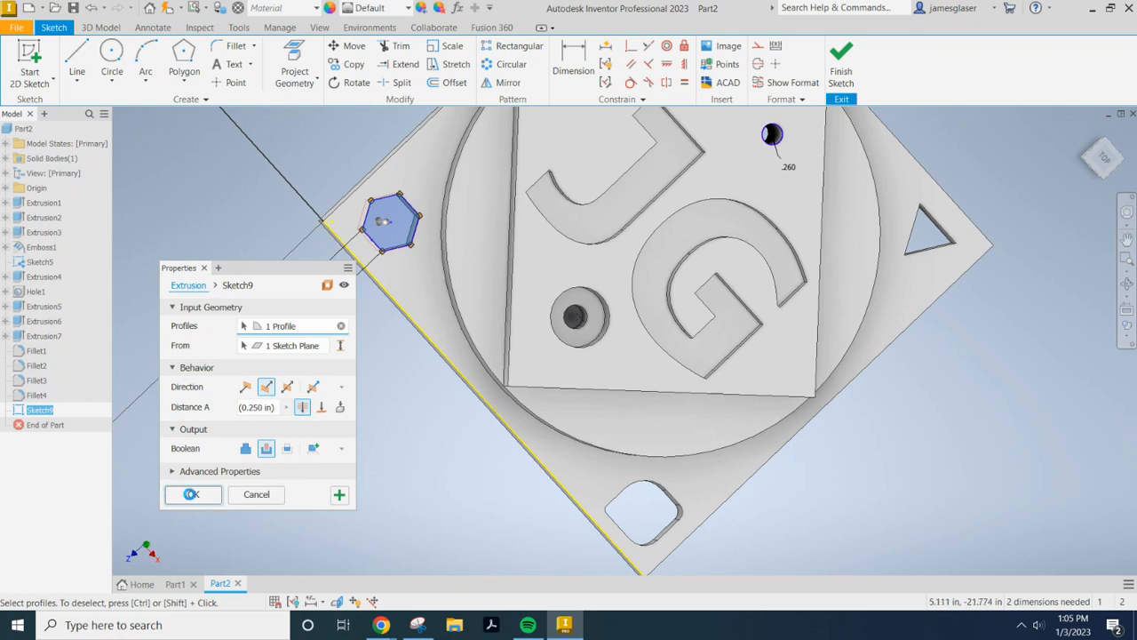
scroll(430, 455, "up", 3)
mouse_move(412, 449)
middle_mouse_down("shift")
mouse_move(443, 401)
mouse_move(405, 438)
middle_mouse_up("shift")
middle_click_drag(703, 437, 721, 411, "shift")
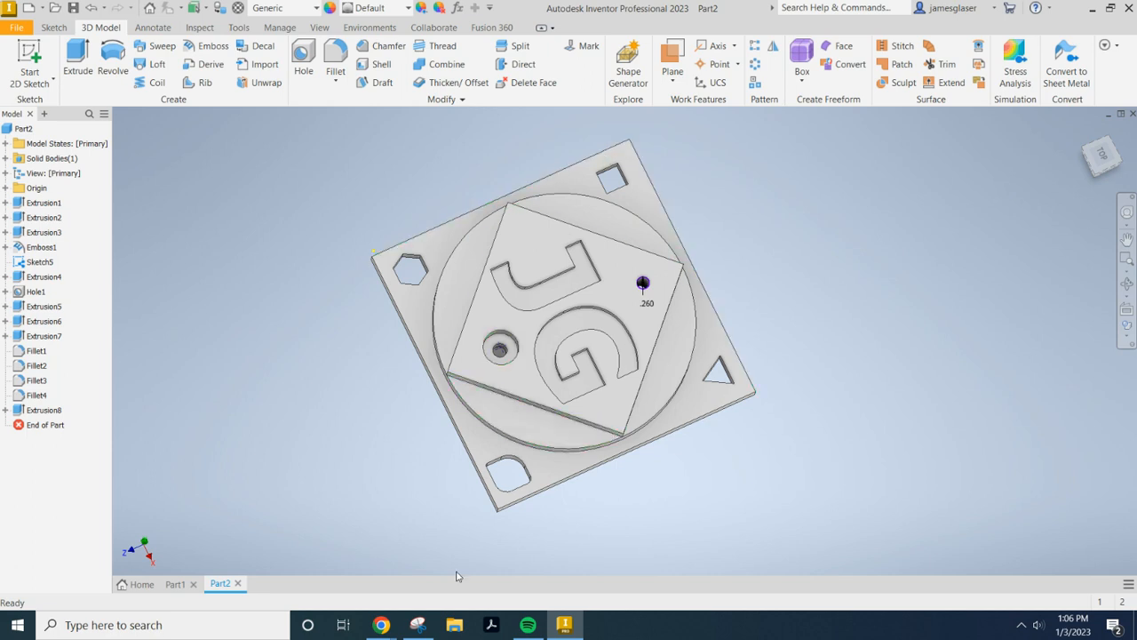
- Start saving the part under a new name and browse to the Engineering Applications folder on the E: drive
mouse_move(386, 630)
left_click(18, 29)
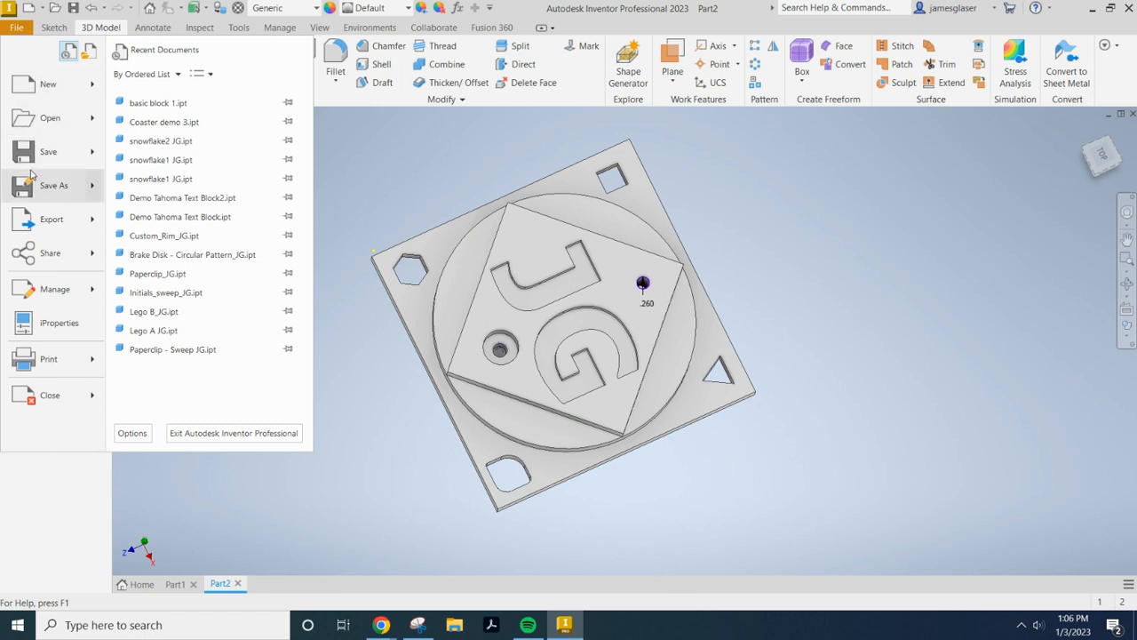
left_click(37, 180)
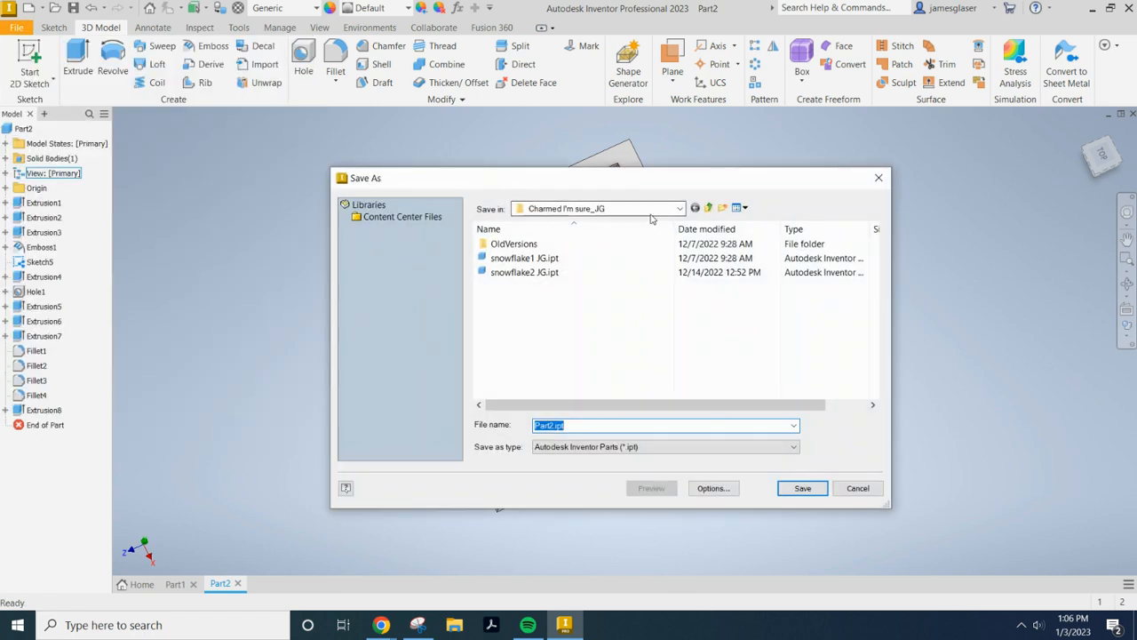
left_click(679, 208)
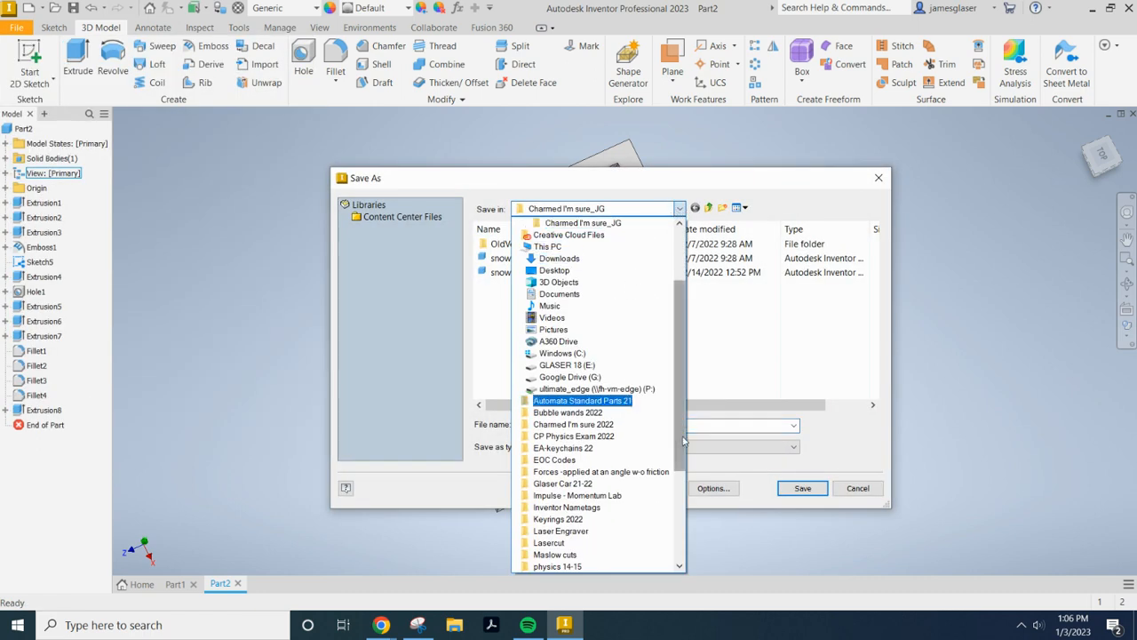
left_click(598, 367)
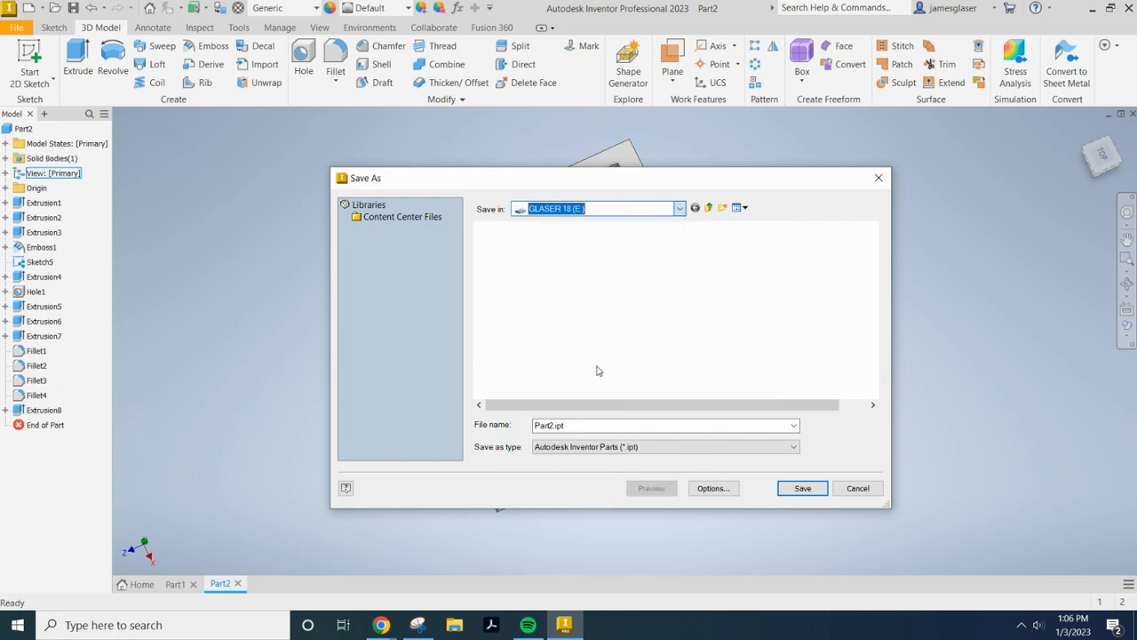
scroll(591, 293, "down", 1)
double_click(580, 302)
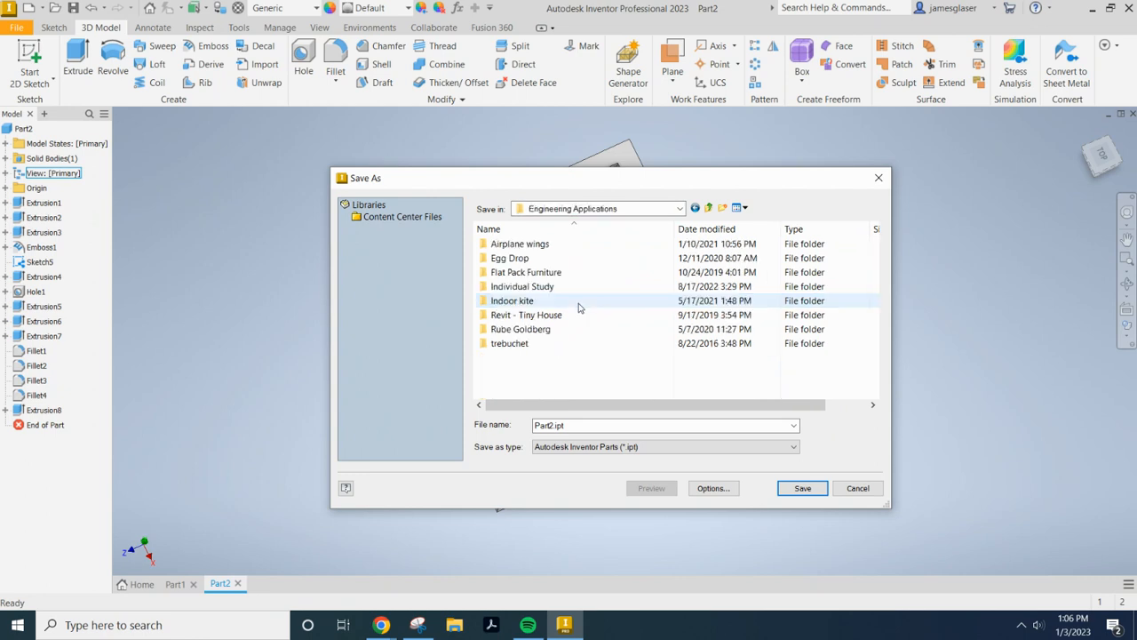
- Create a new folder named Flatpack_JG inside Engineering Applications
double_click(589, 425)
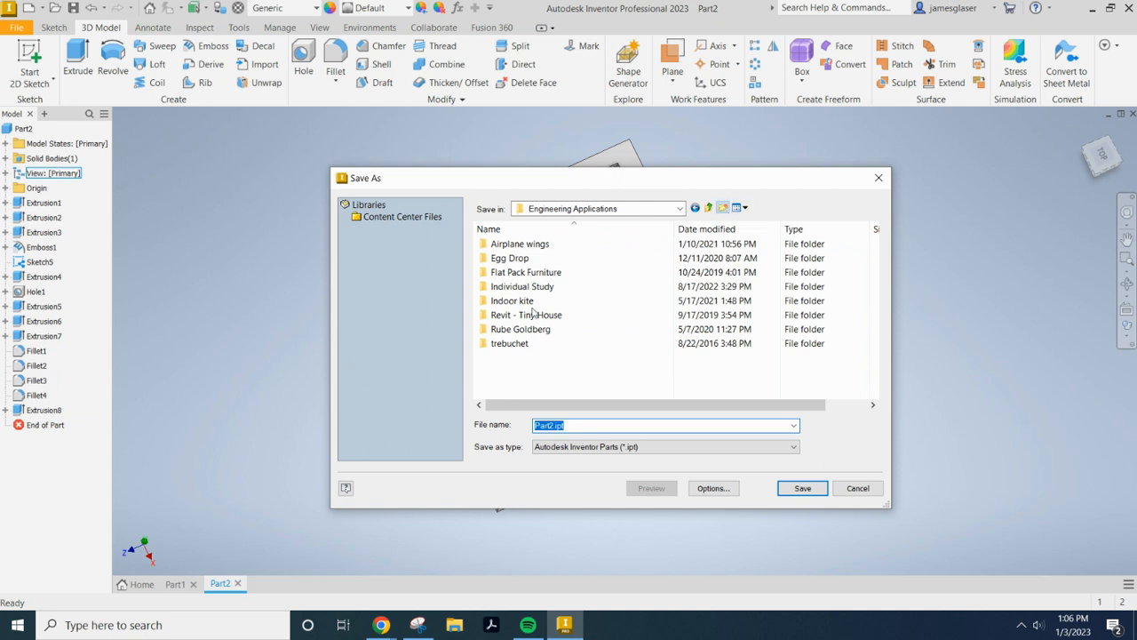
left_click(723, 208)
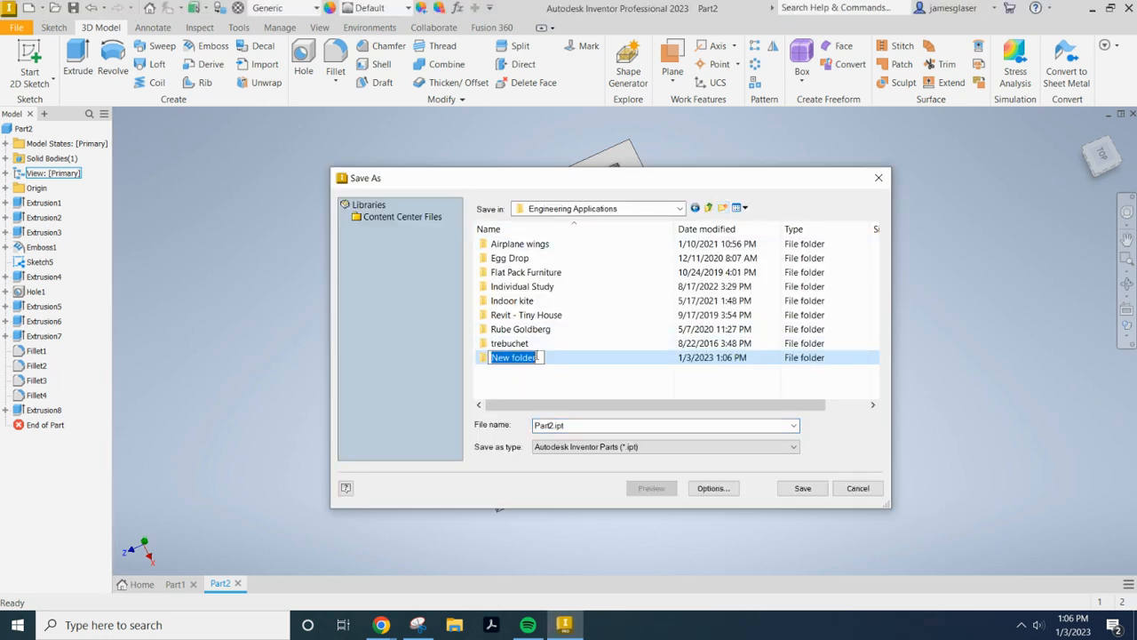
type("Flatpack")
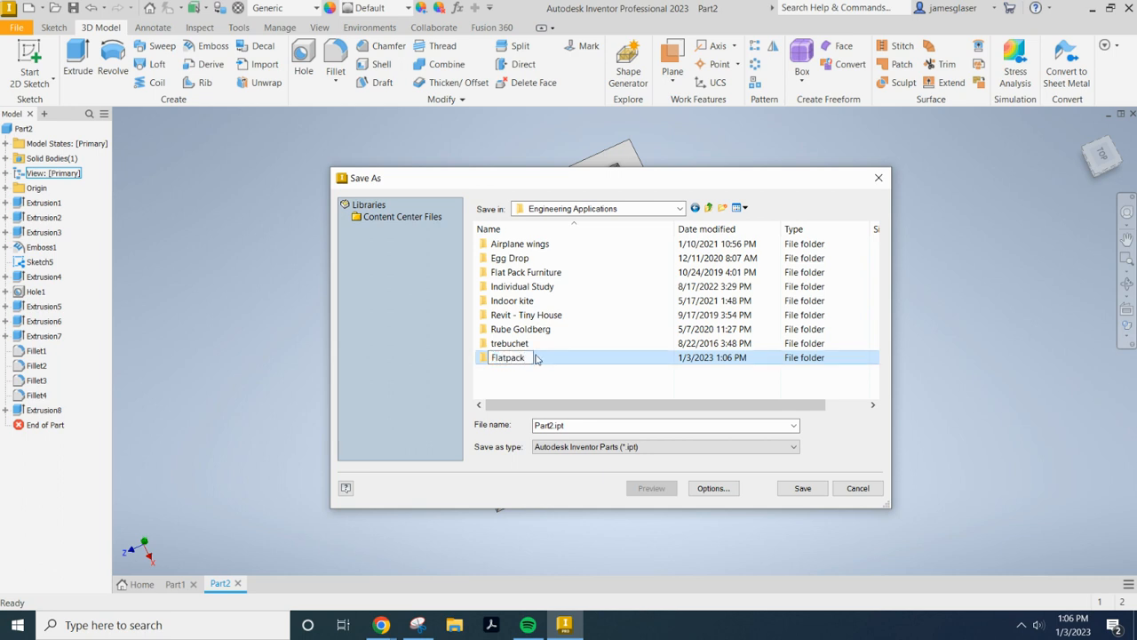
type("_JG")
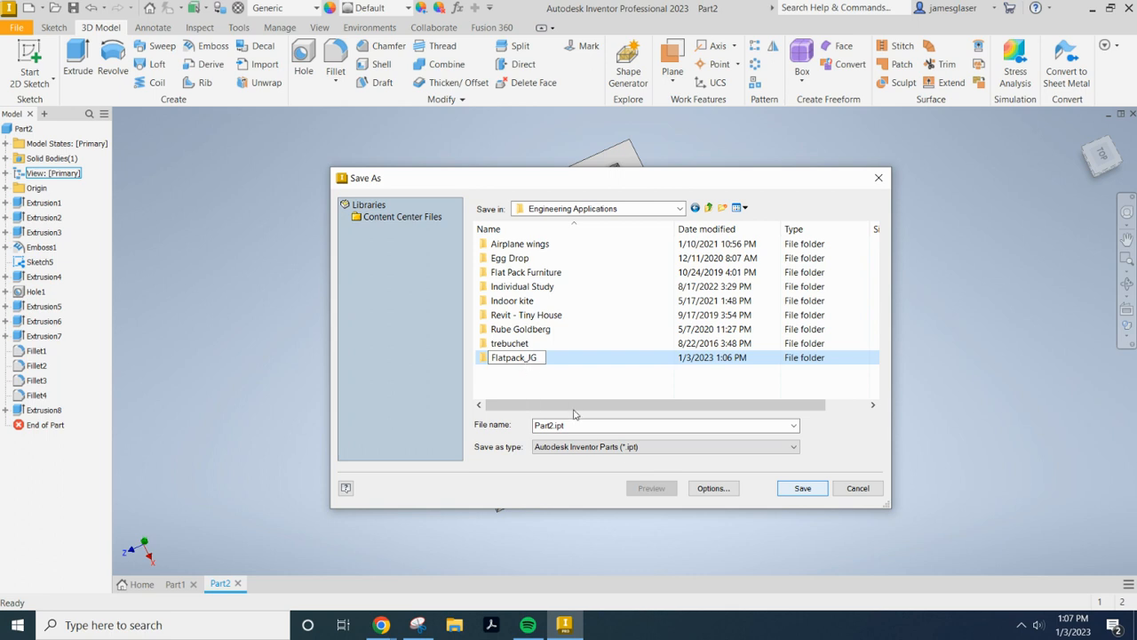
- Change the new folder's name to Coaster_JG
double_click(524, 358)
left_click(518, 357)
left_click_drag(537, 357, 492, 358)
type("Coa")
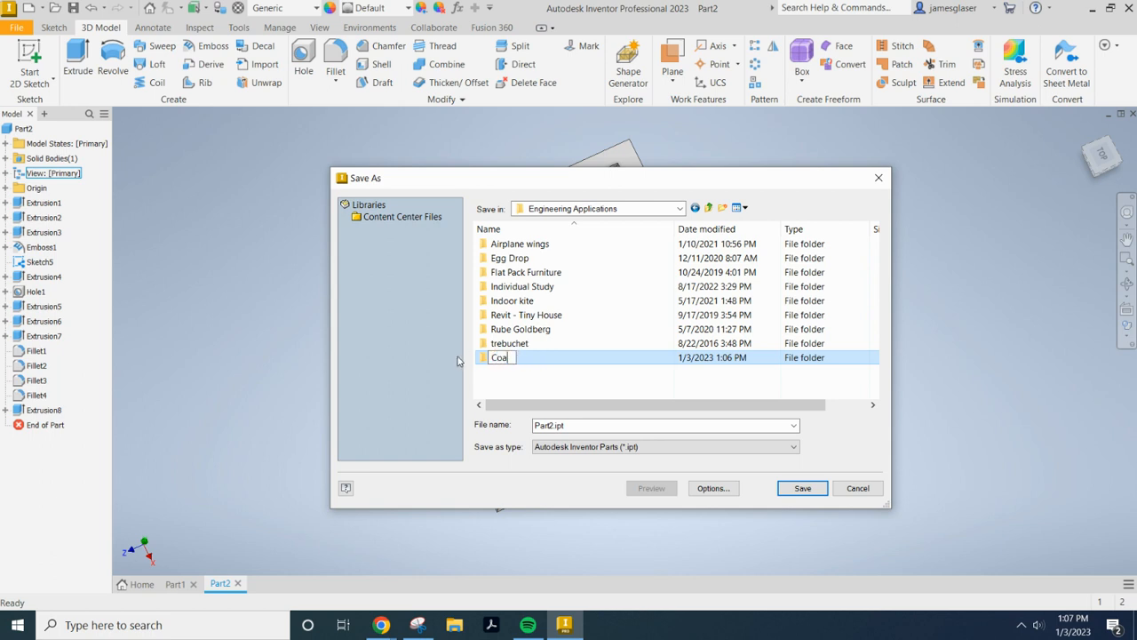
key("BackSpace")
type("aster_JG")
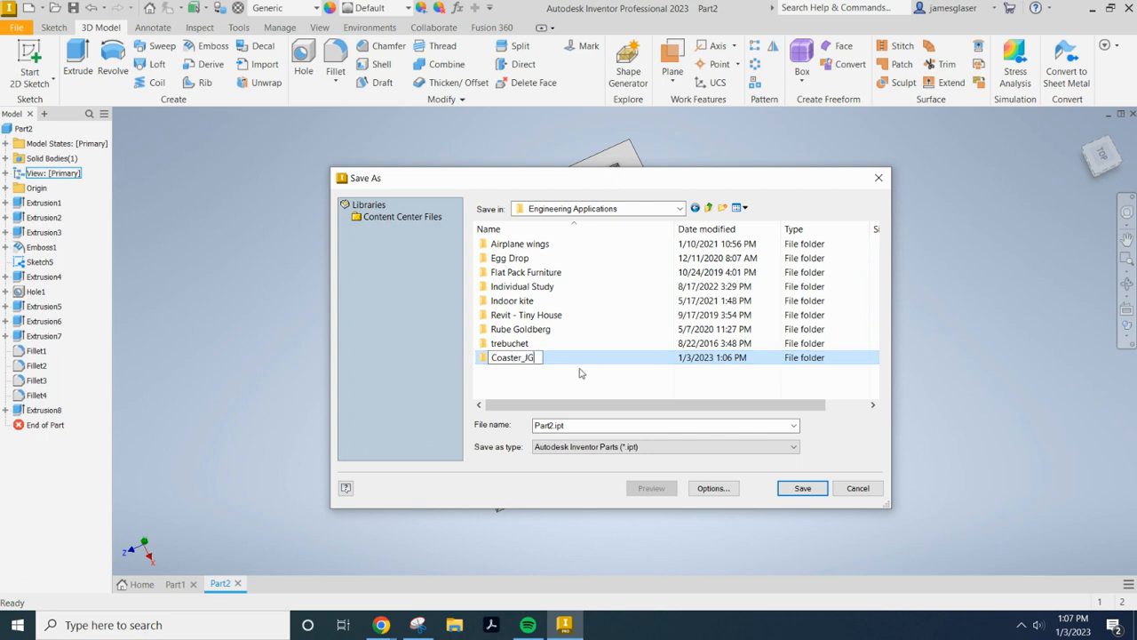
- Name the part file Coaster_JG1 and save it in the Engineering Applications folder
left_click(553, 426)
double_click(548, 427)
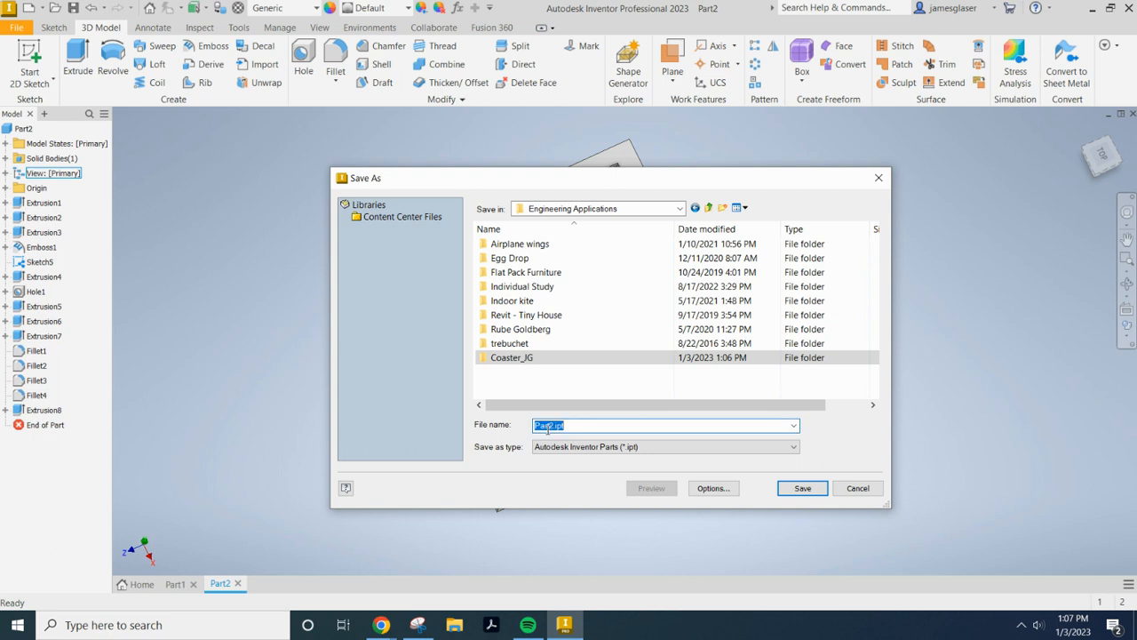
type("Coas")
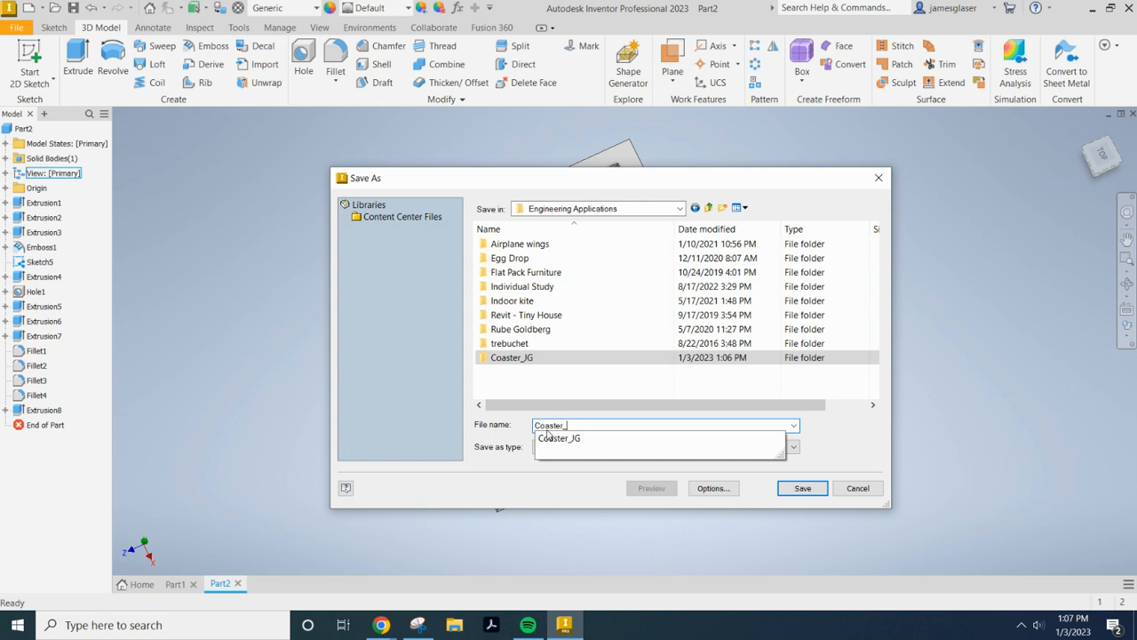
type("ter_")
left_click(548, 437)
type("1")
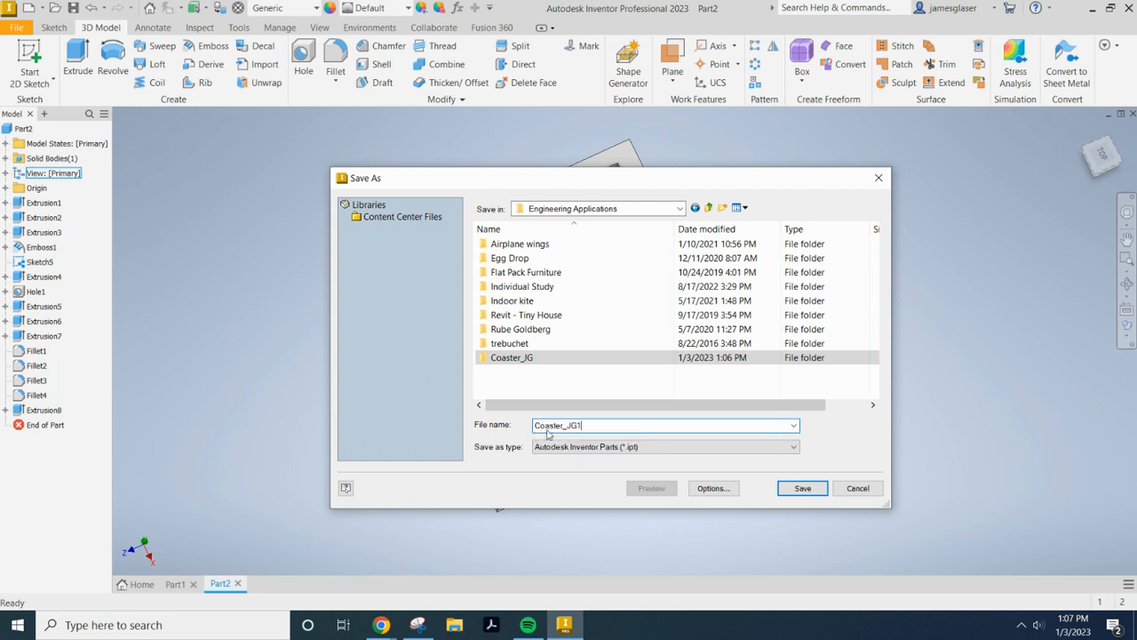
left_click(800, 489)
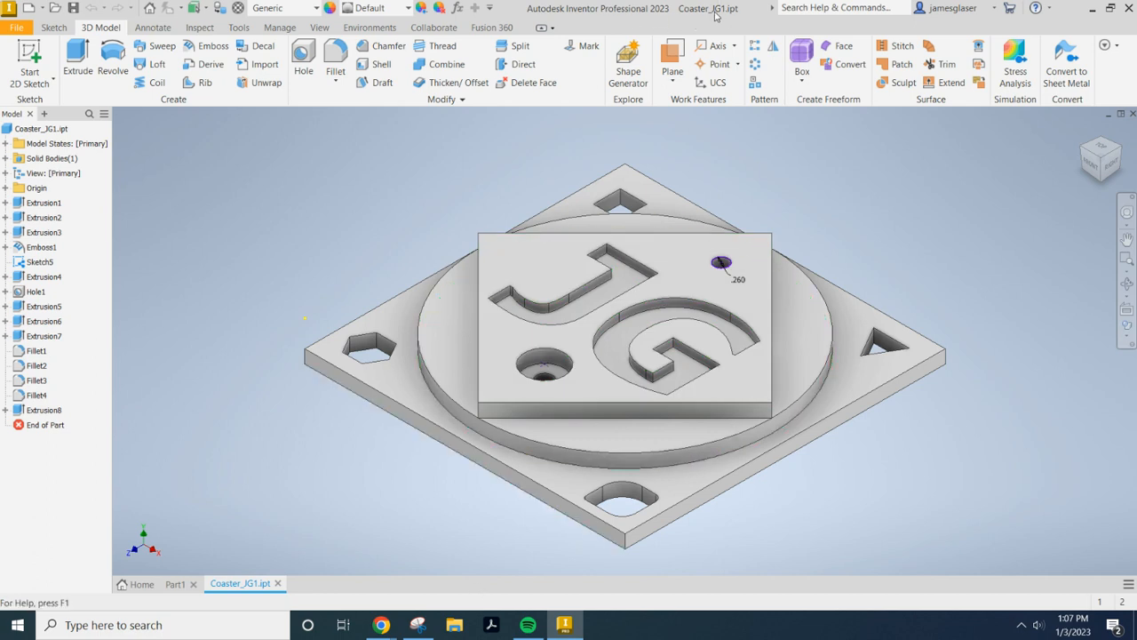
- Switch to File Explorer and check the contents of the Coaster_JG folder in Engineering Applications on the E: drive
left_click(454, 631)
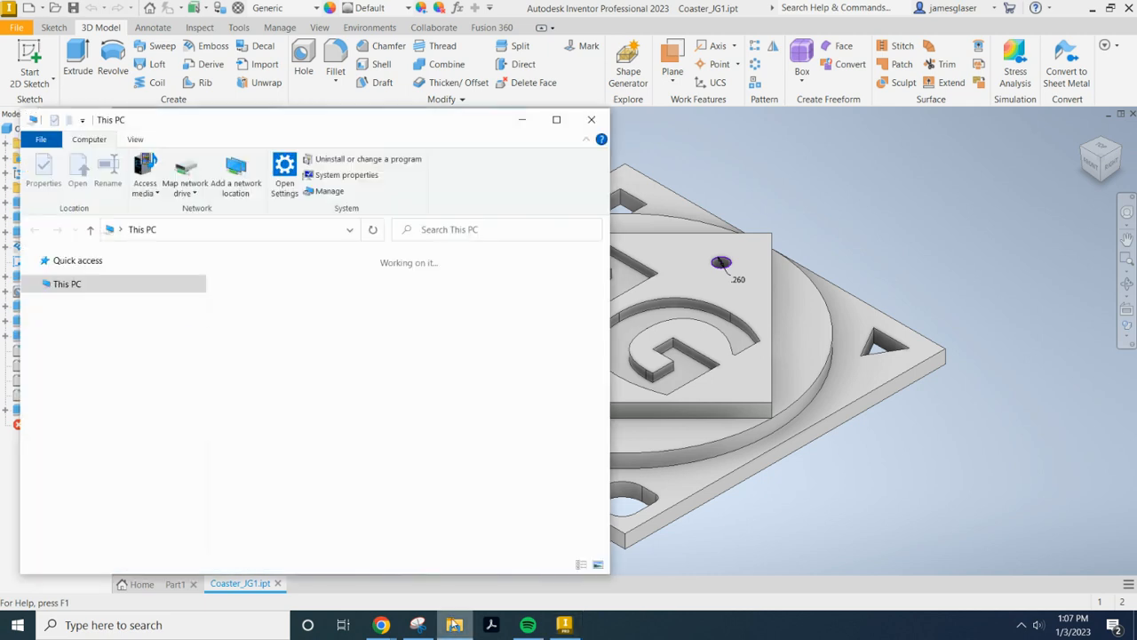
left_click(89, 490)
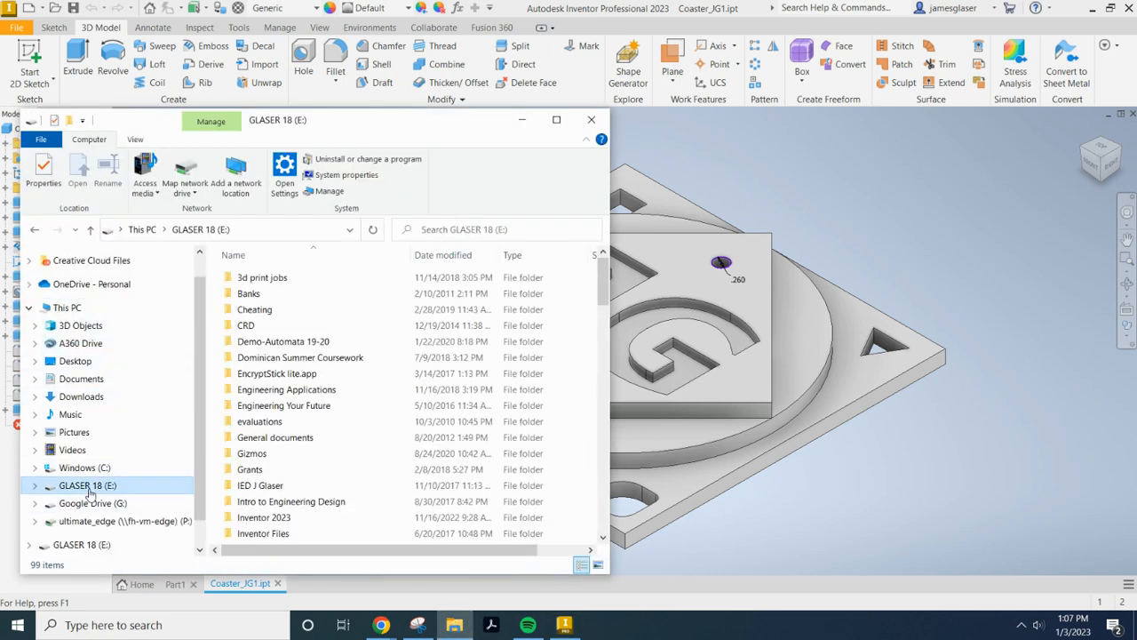
scroll(317, 416, "down", 1)
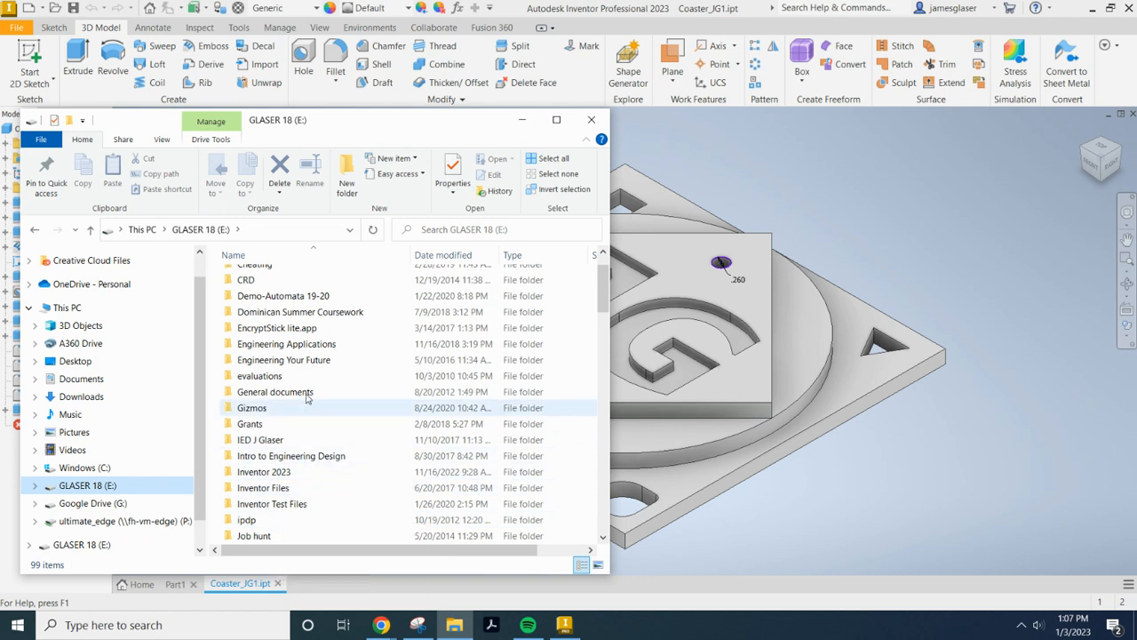
double_click(317, 346)
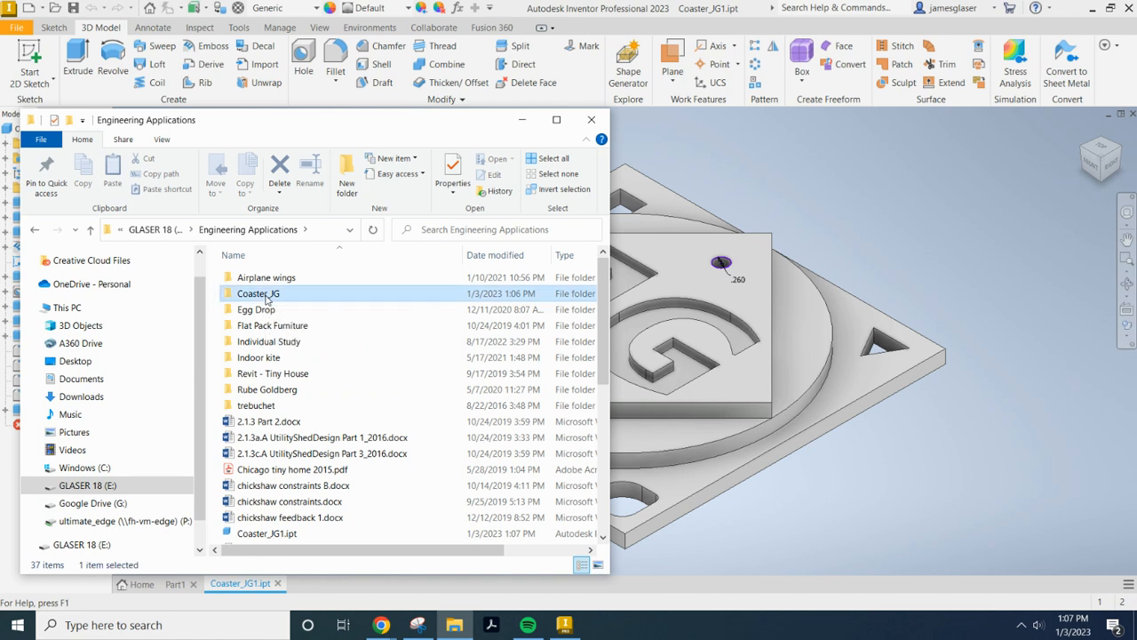
double_click(267, 295)
left_click_drag(274, 128, 431, 128)
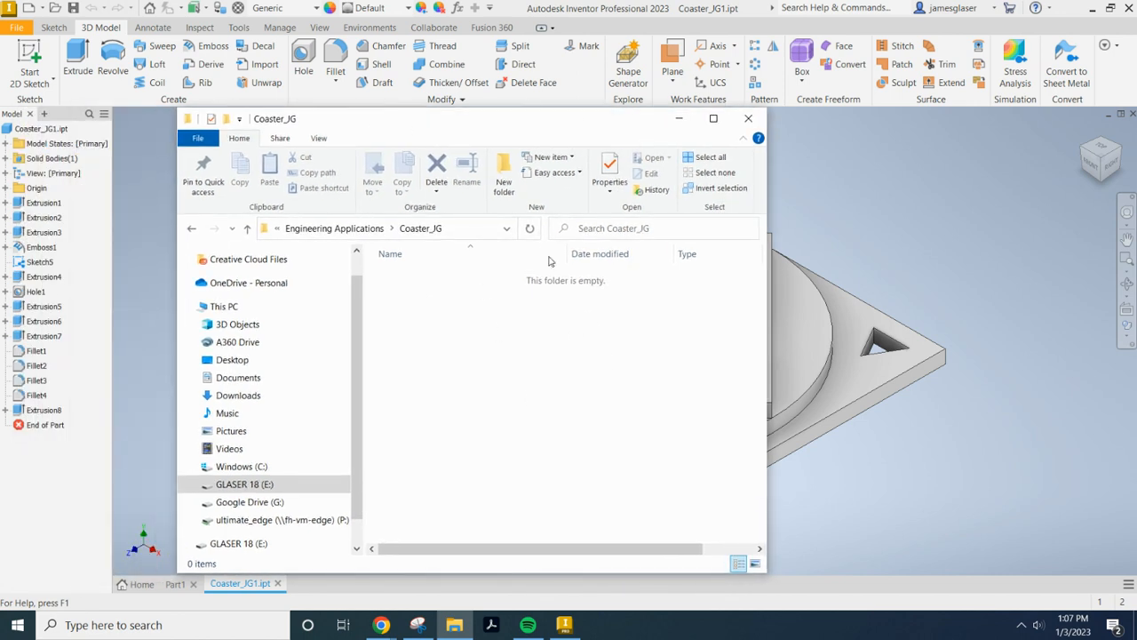
- Return to Inventor and save a copy of the part as Coaster_JG1.ipt inside the Coaster_JG folder
left_click(16, 29)
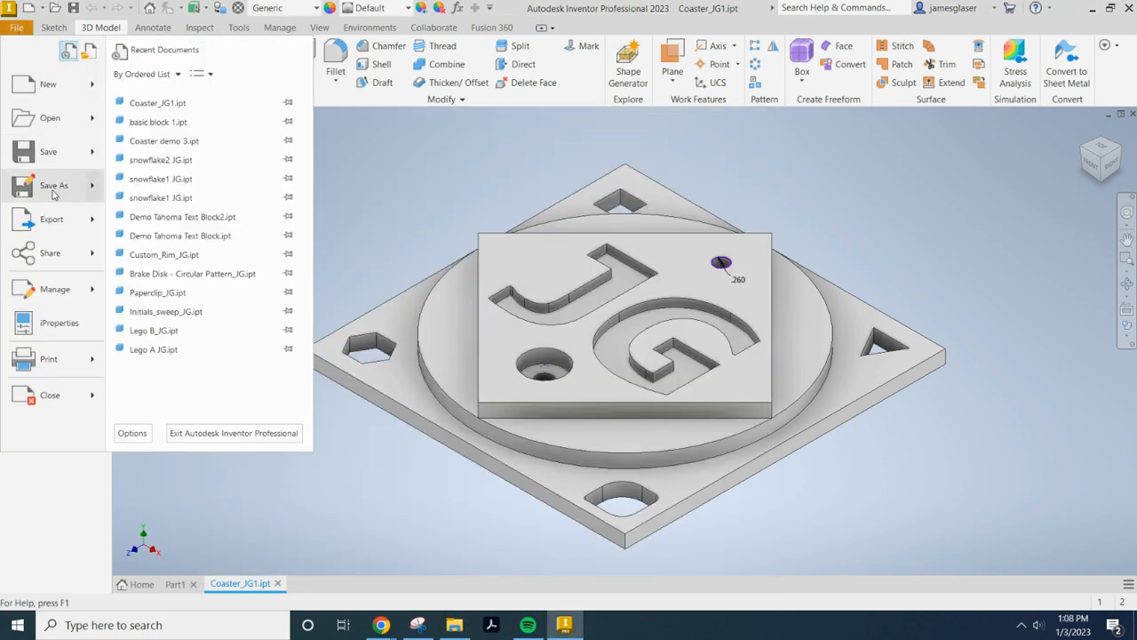
left_click(51, 185)
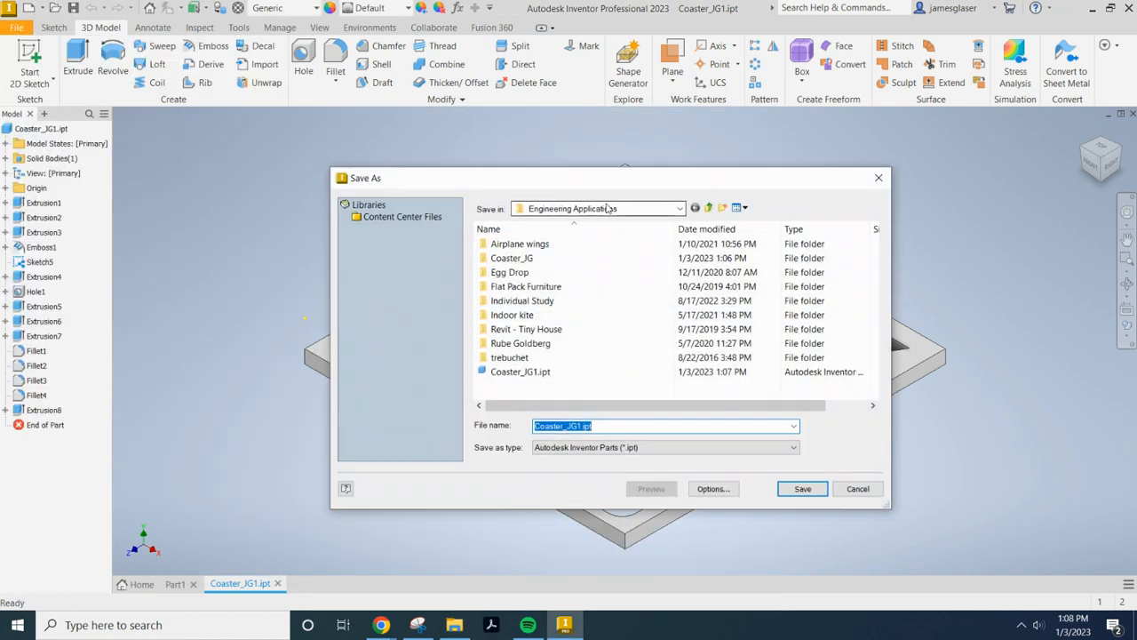
double_click(533, 258)
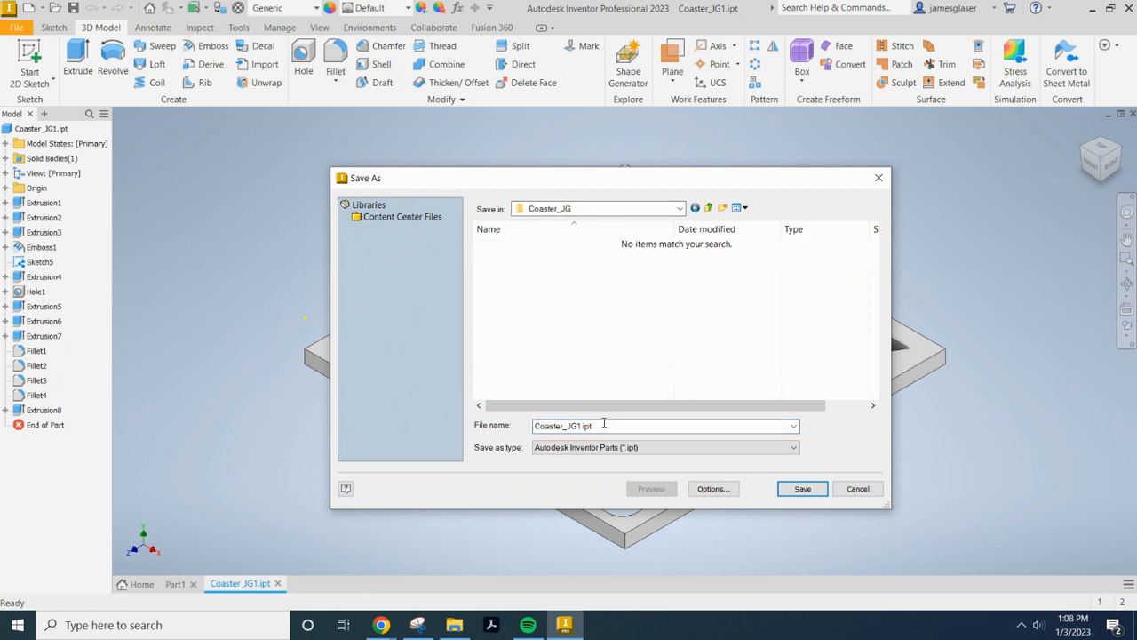
left_click(790, 490)
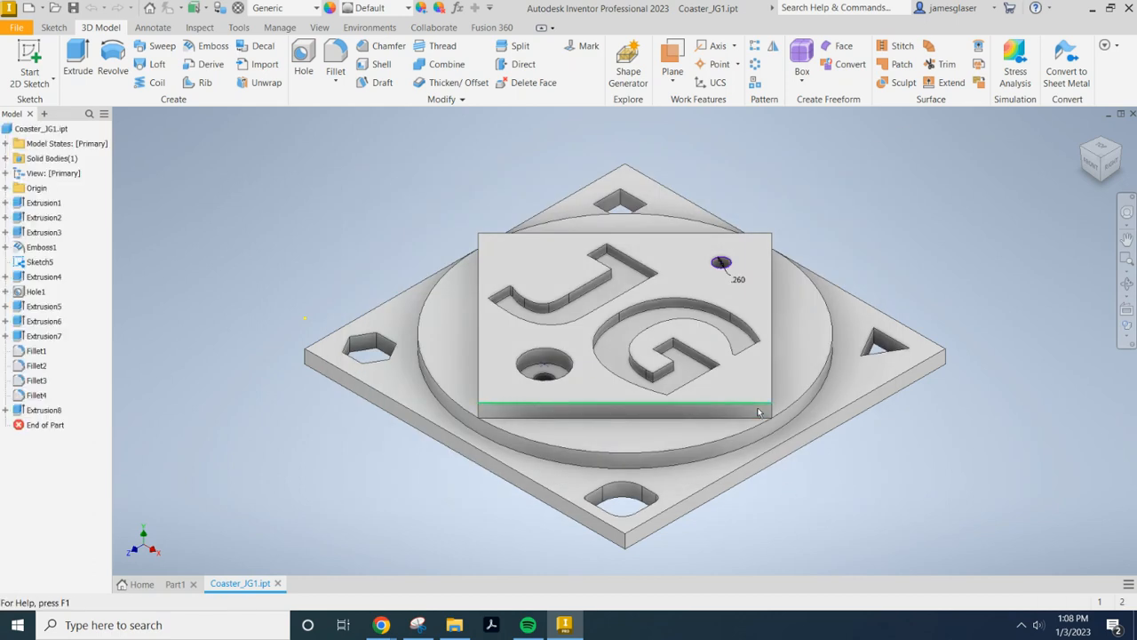
mouse_move(778, 430)
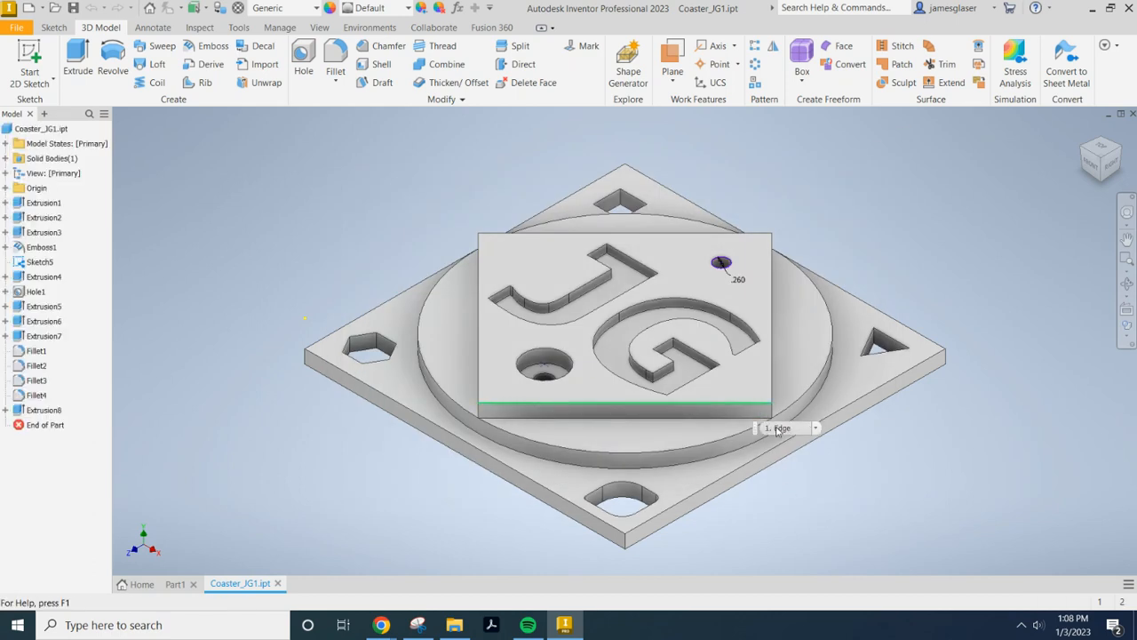